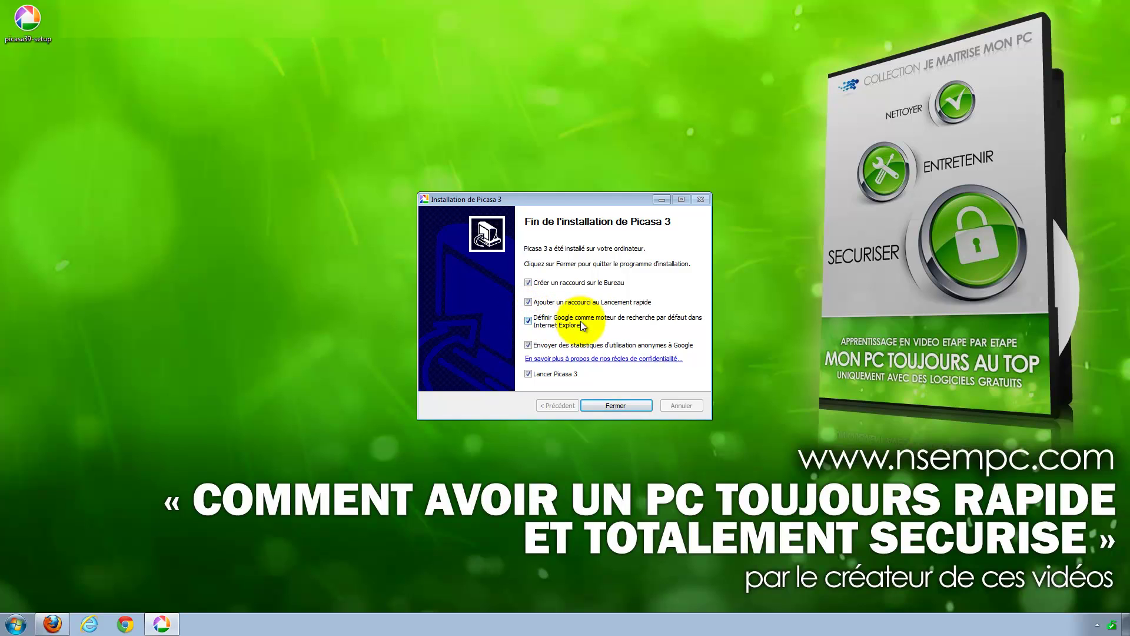
# - Finish the Picasa 3 installation without the desktop shortcut or Google as Internet Explorer's default search engine, keeping the option to launch Picasa
pyautogui.click(528, 320)
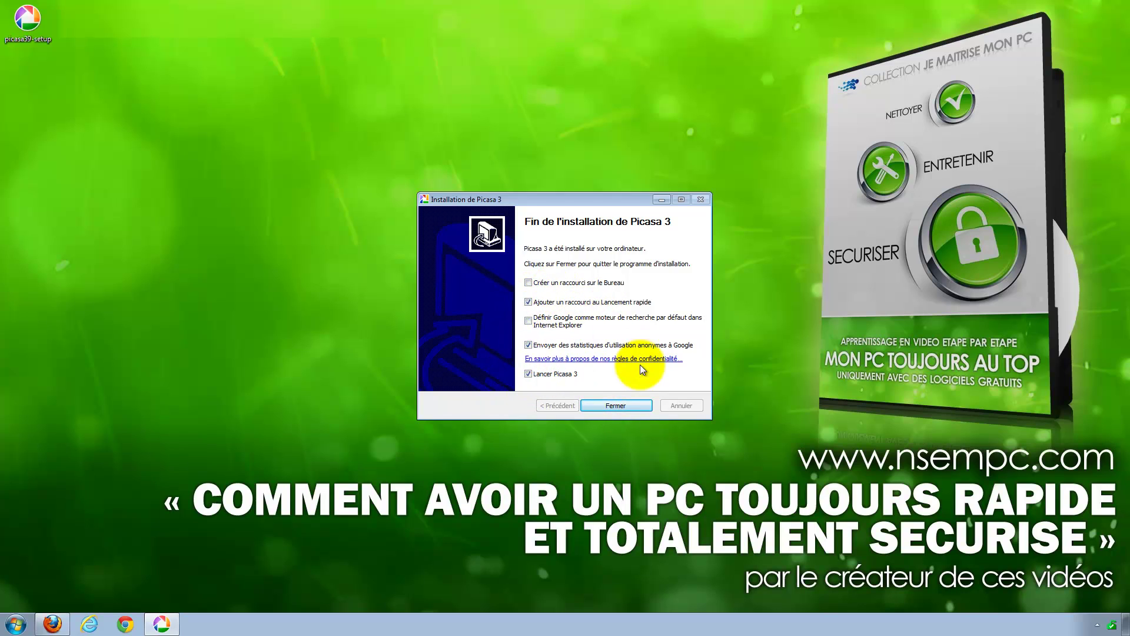
pyautogui.click(620, 404)
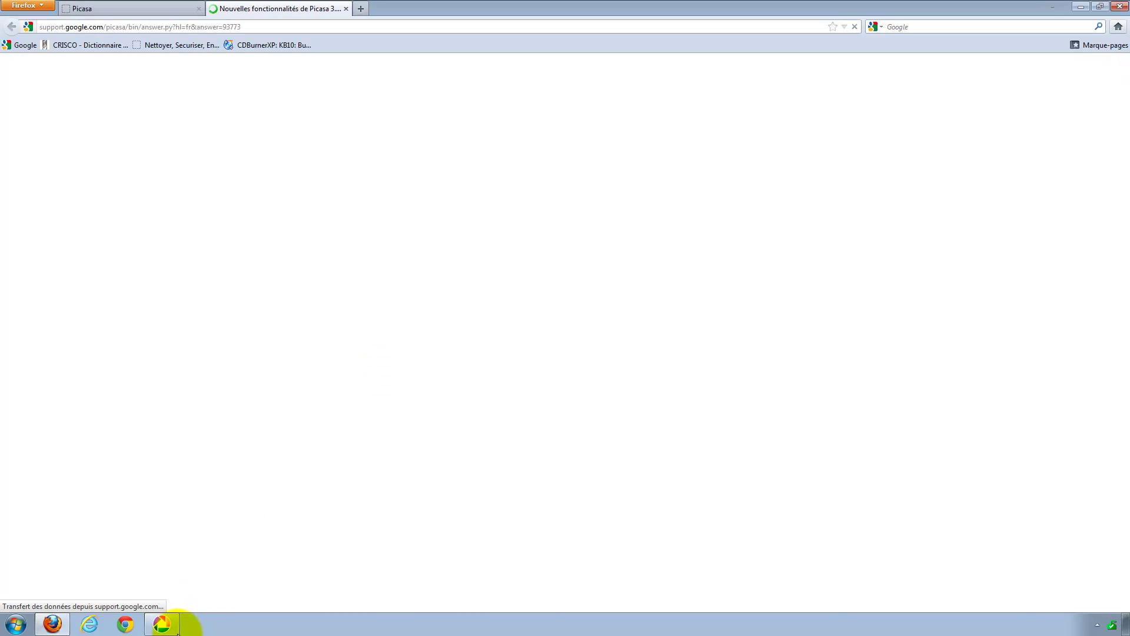
# - Pin Picasa 3 to the taskbar and close the browser page about the new features of Picasa 3.9
pyautogui.rightClick(163, 624)
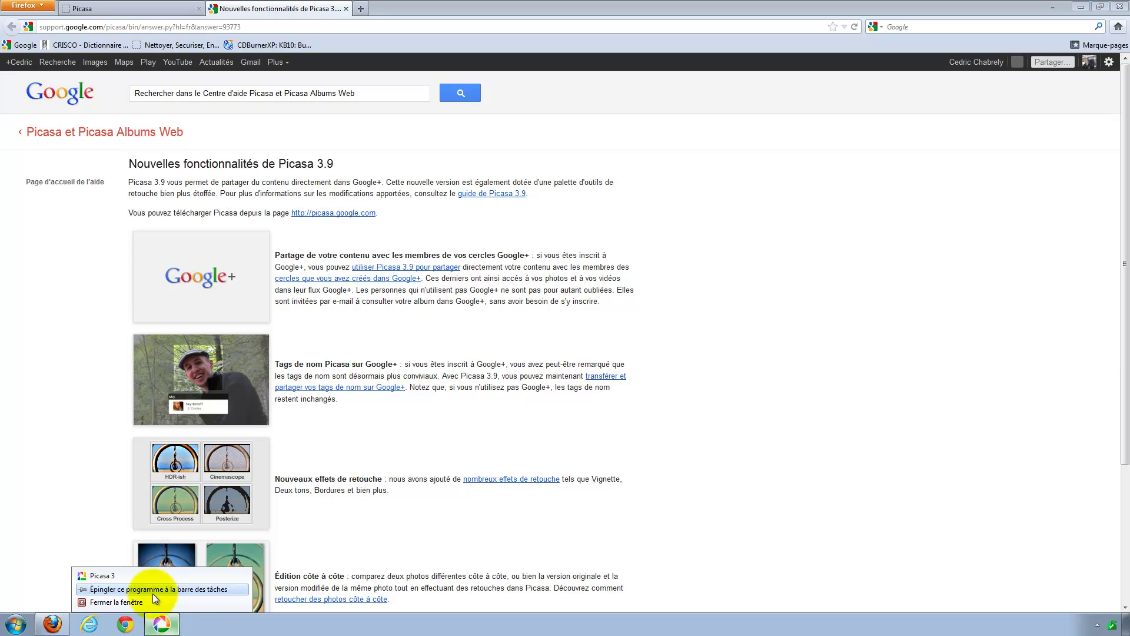
pyautogui.click(153, 594)
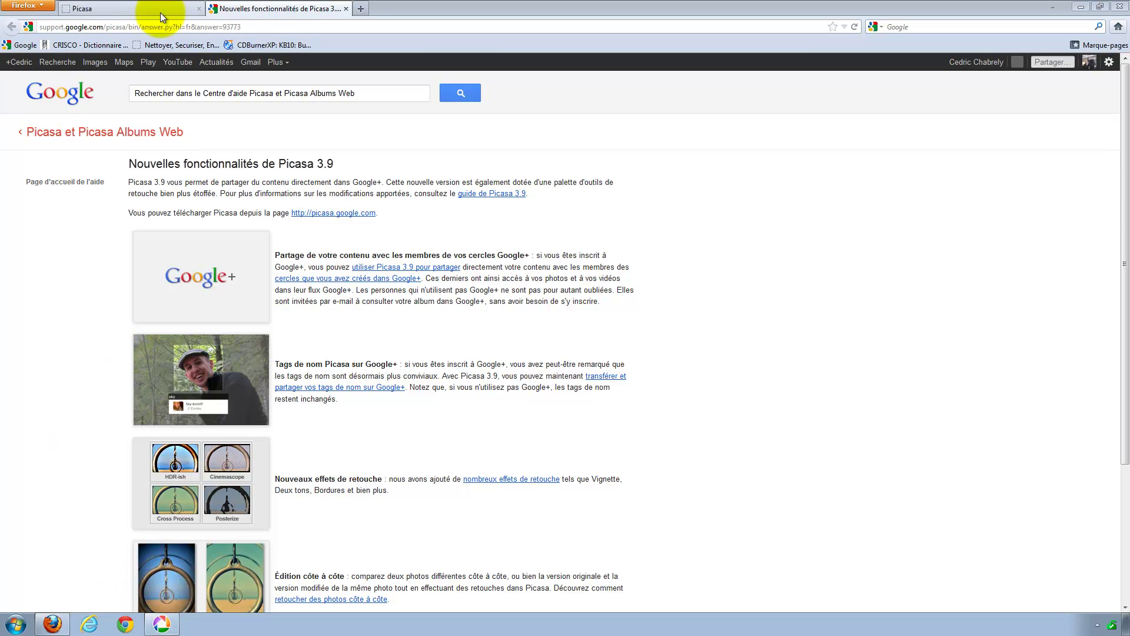
pyautogui.click(346, 9)
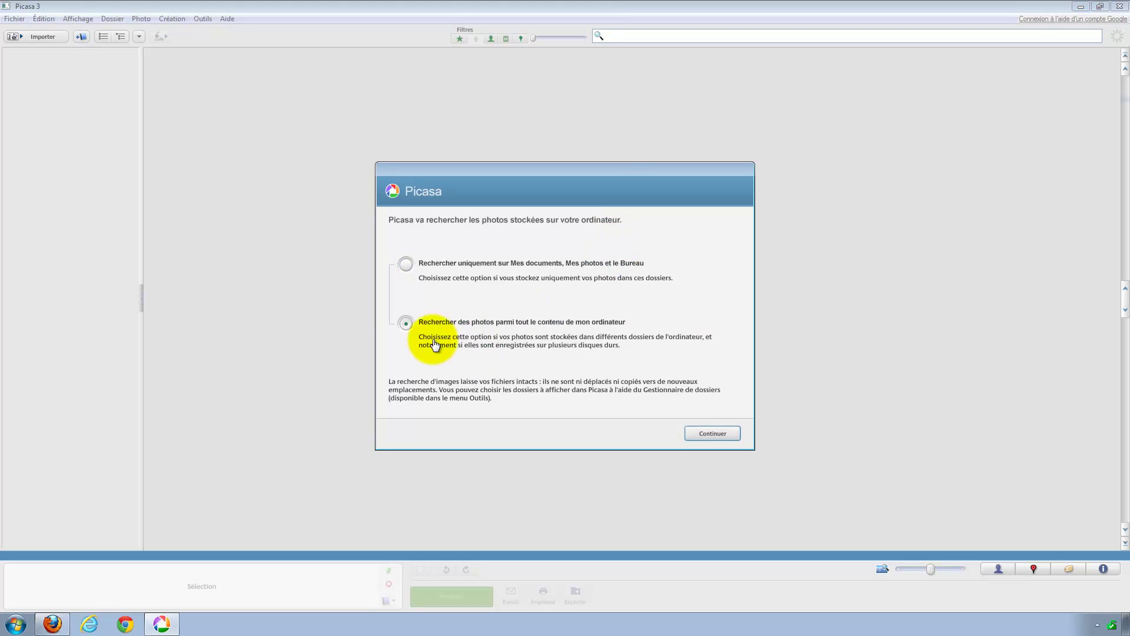
# - Limit the photo search to Mes documents, Mes photos and the Bureau, and accept Picasa's photo viewer as default for all listed file types
pyautogui.click(405, 323)
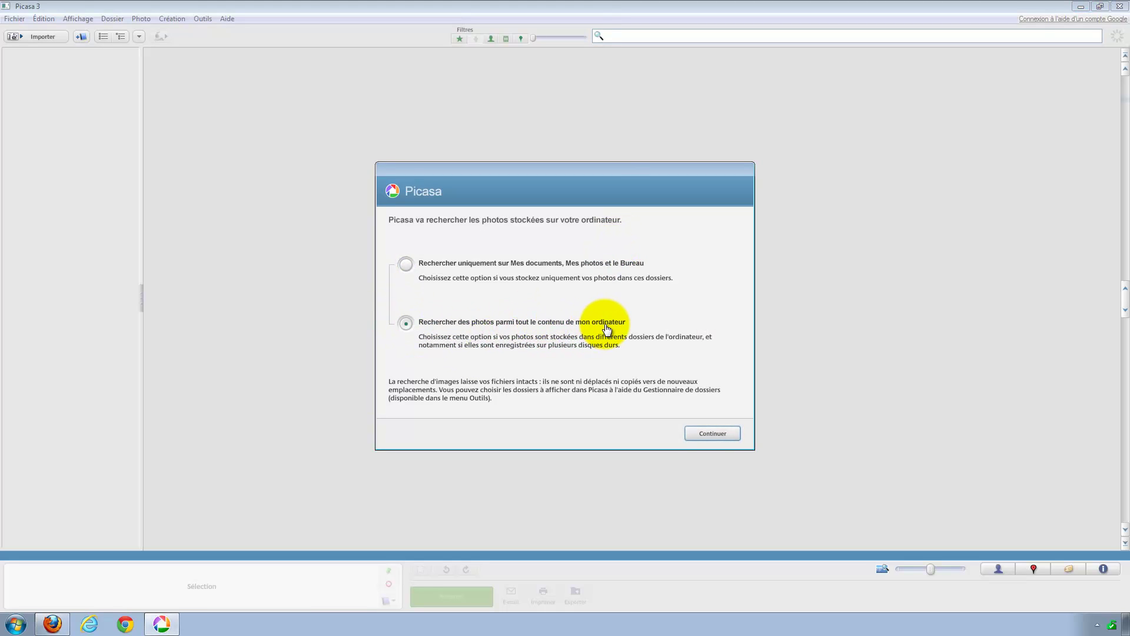
pyautogui.click(503, 263)
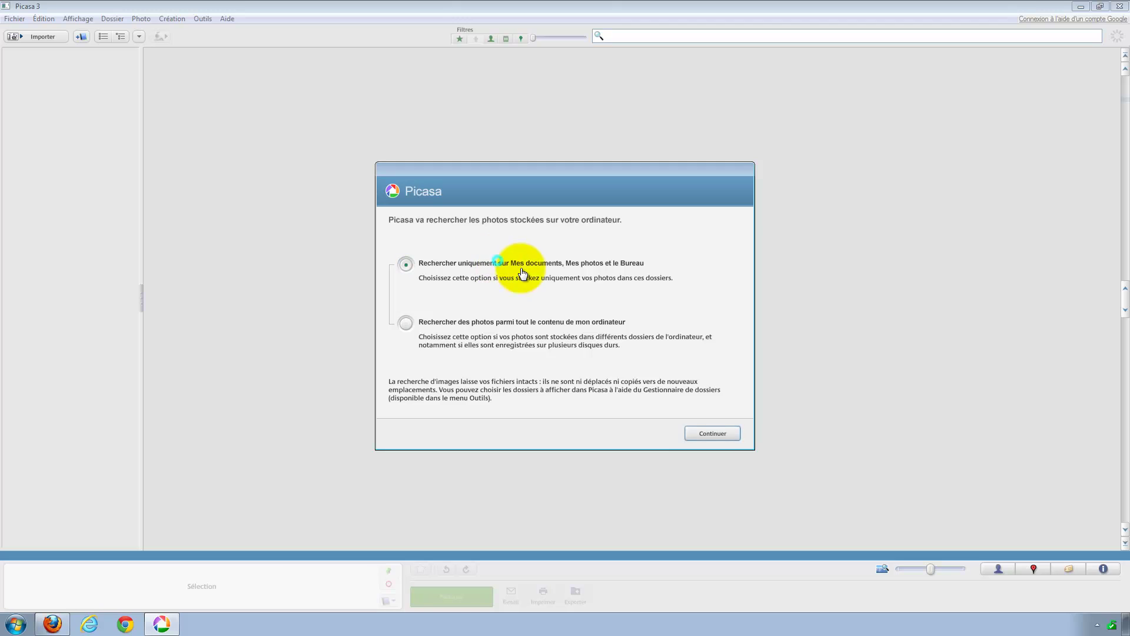
pyautogui.click(714, 433)
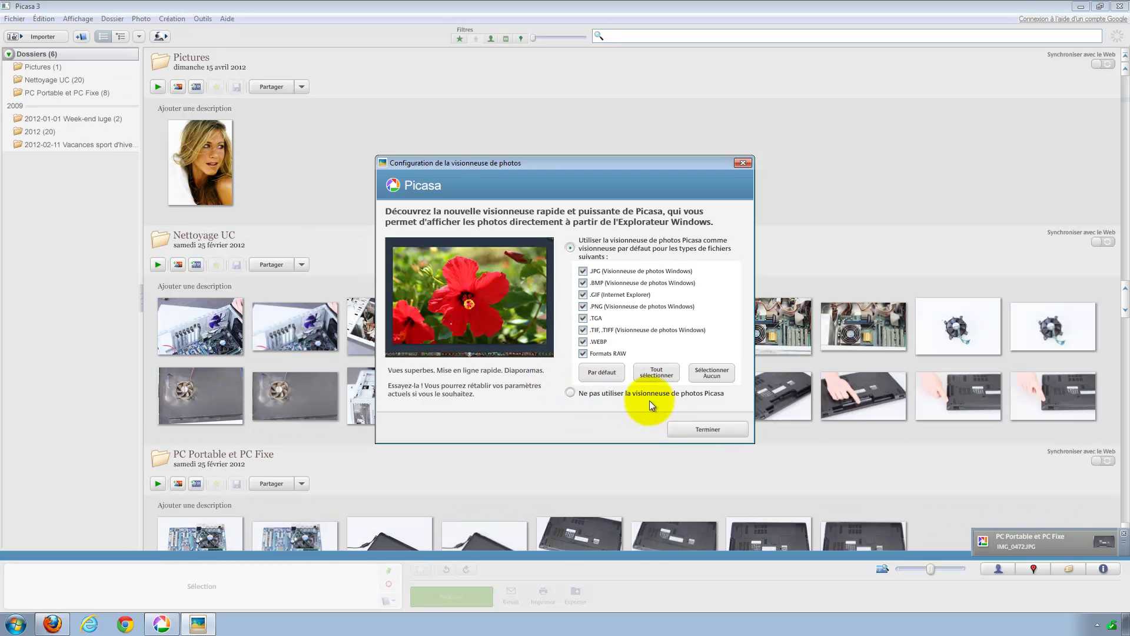
pyautogui.click(708, 429)
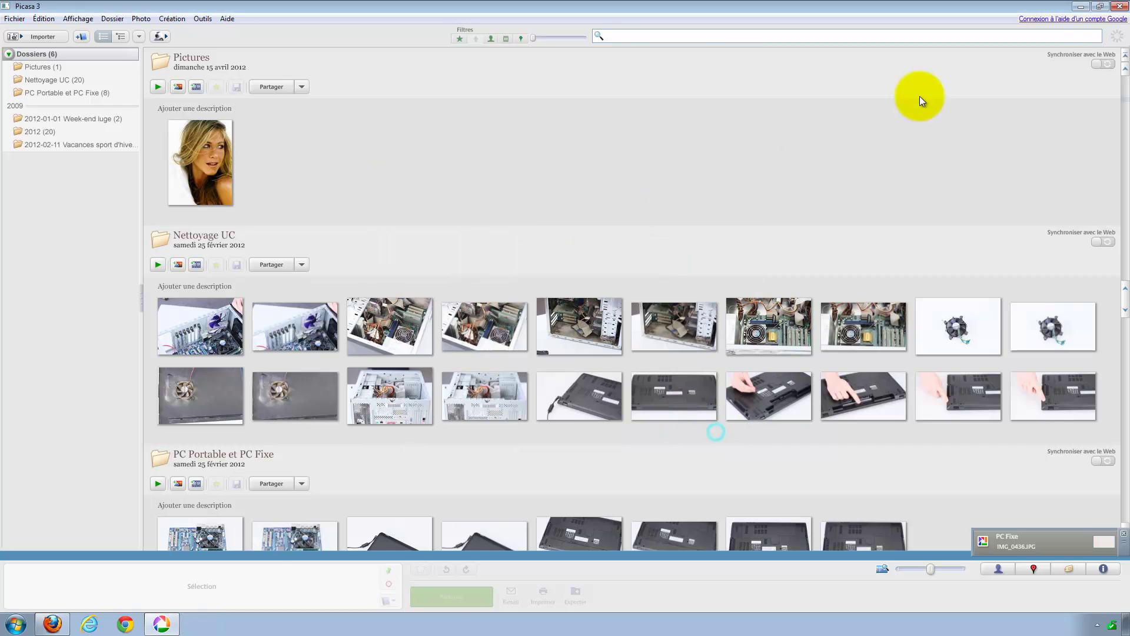
# - Minimise Picasa and look up CDBurnerXP in the list of all installed programs
pyautogui.click(1080, 8)
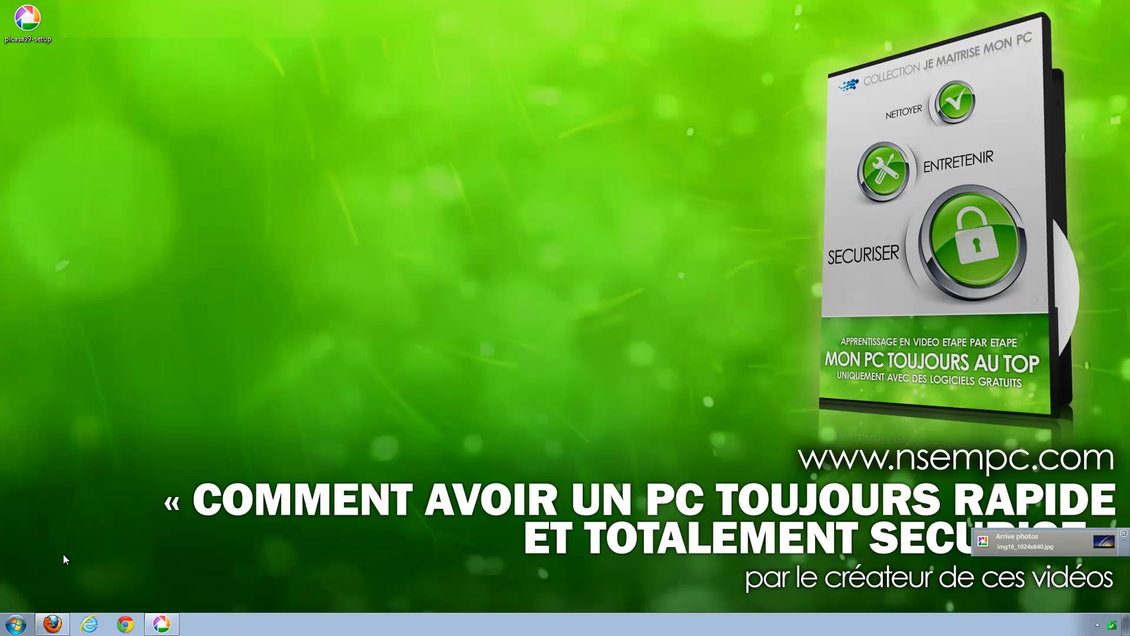
pyautogui.click(16, 625)
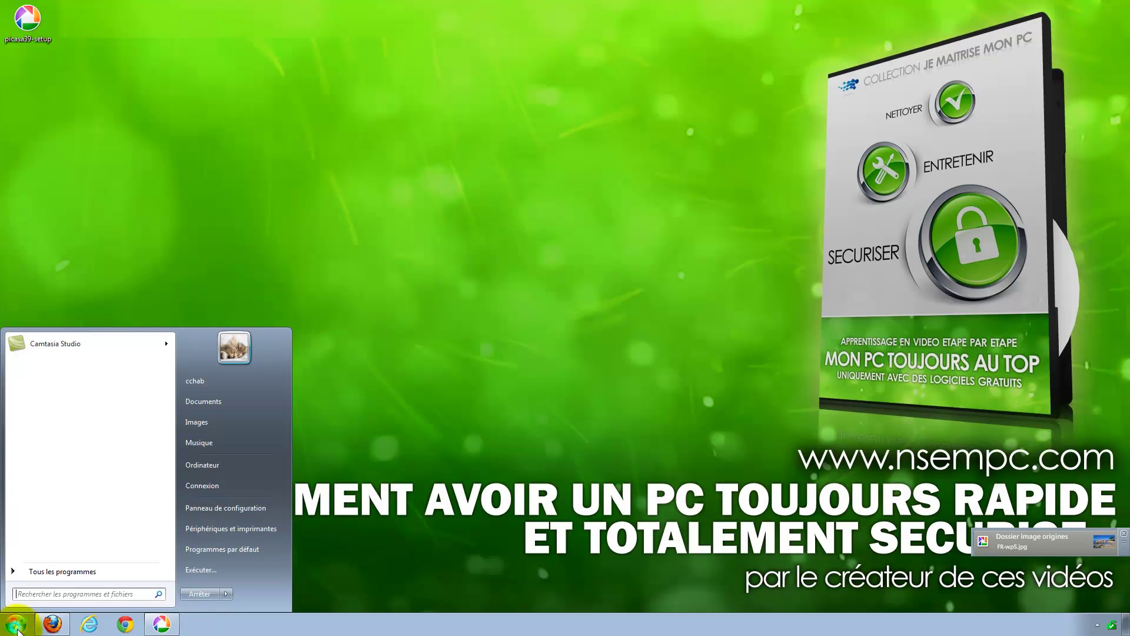
pyautogui.click(43, 571)
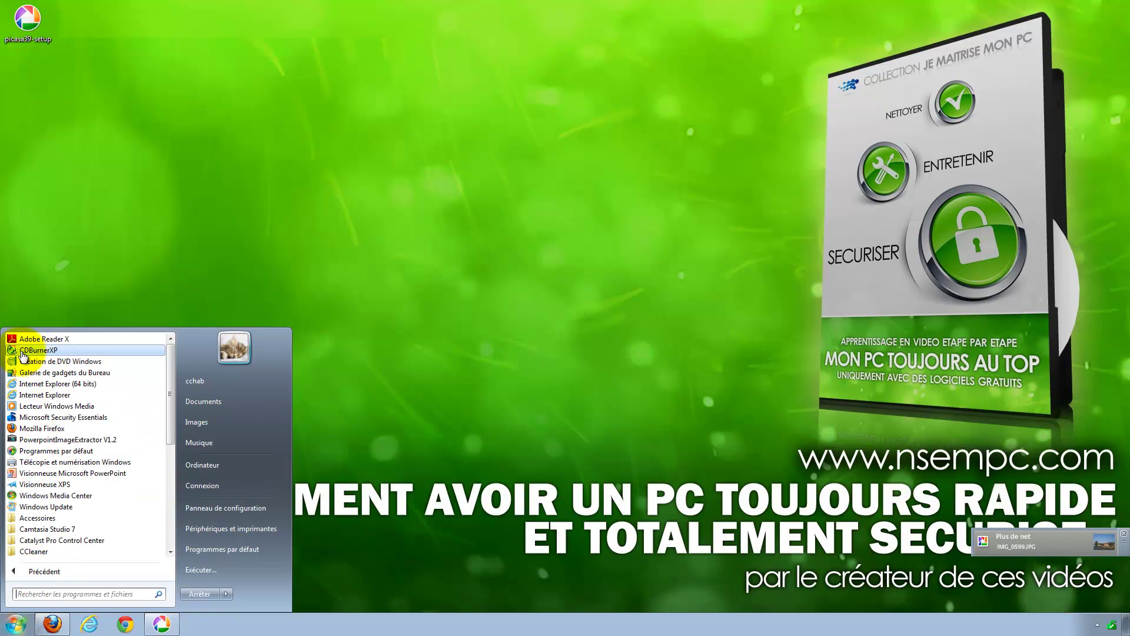
pyautogui.click(140, 272)
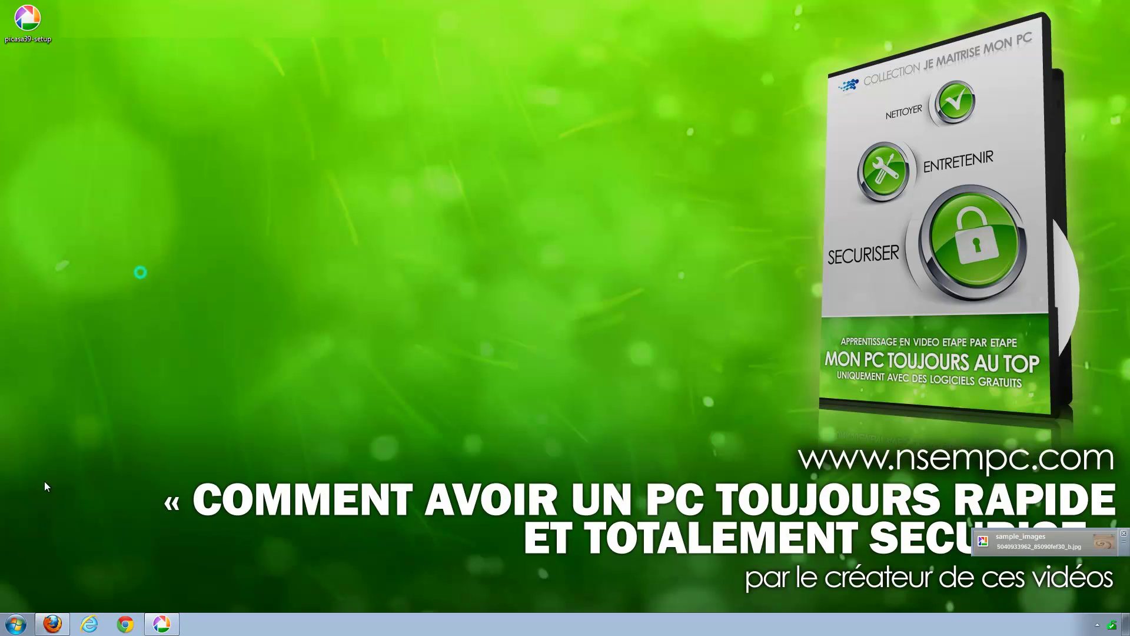
# - Switch to Firefox, go to the Google home page and search for "cd burner xp pro"
pyautogui.click(54, 625)
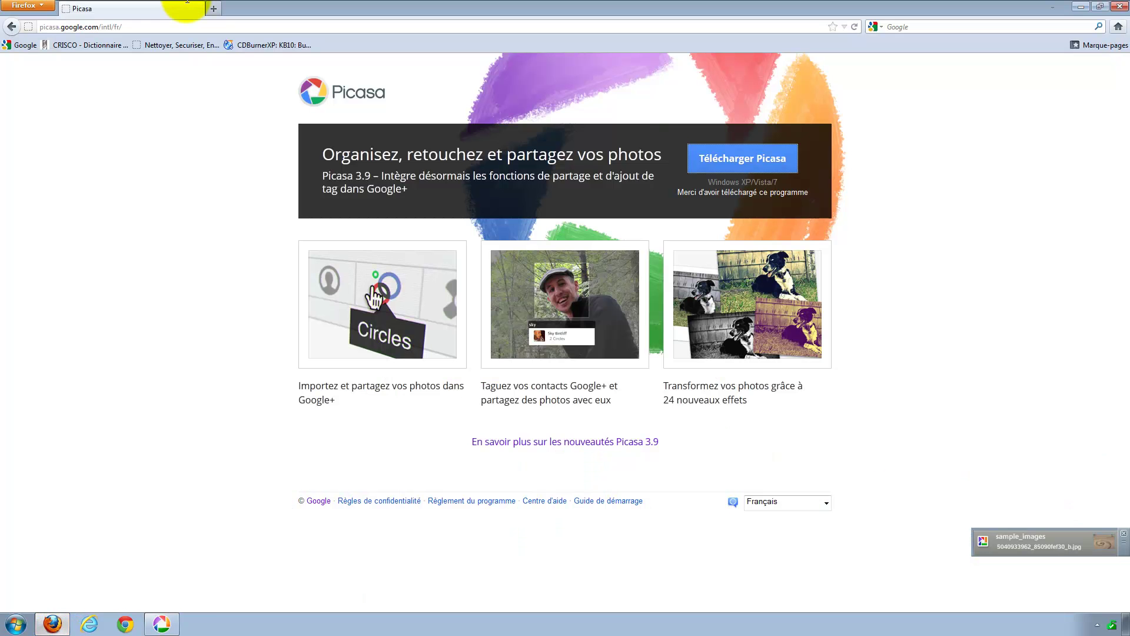
pyautogui.click(1117, 26)
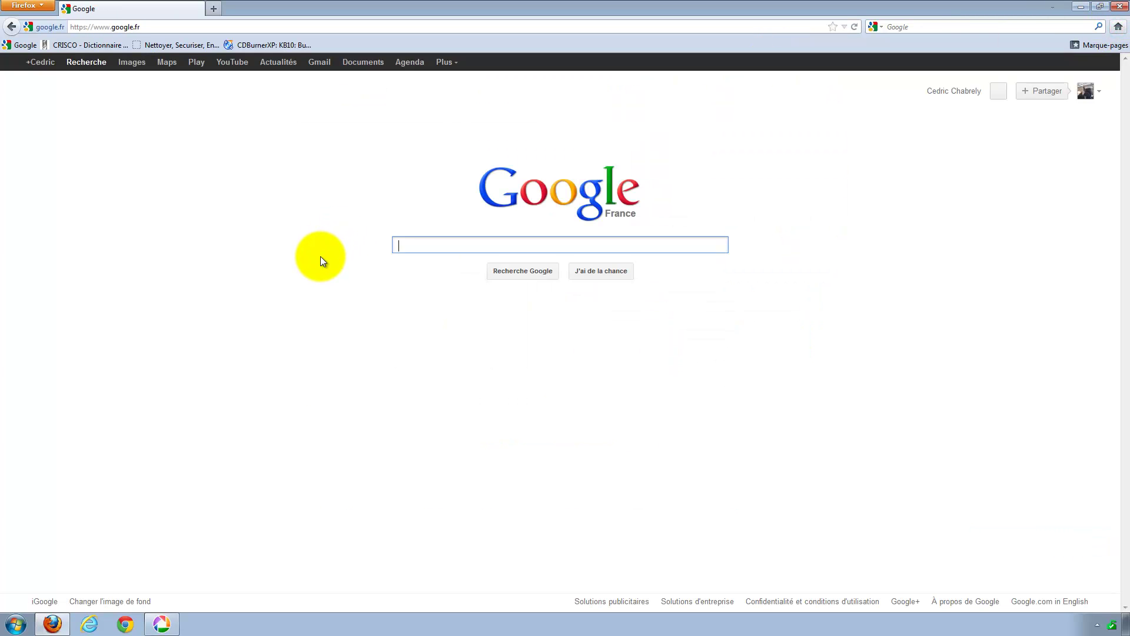
pyautogui.write('cd bu')
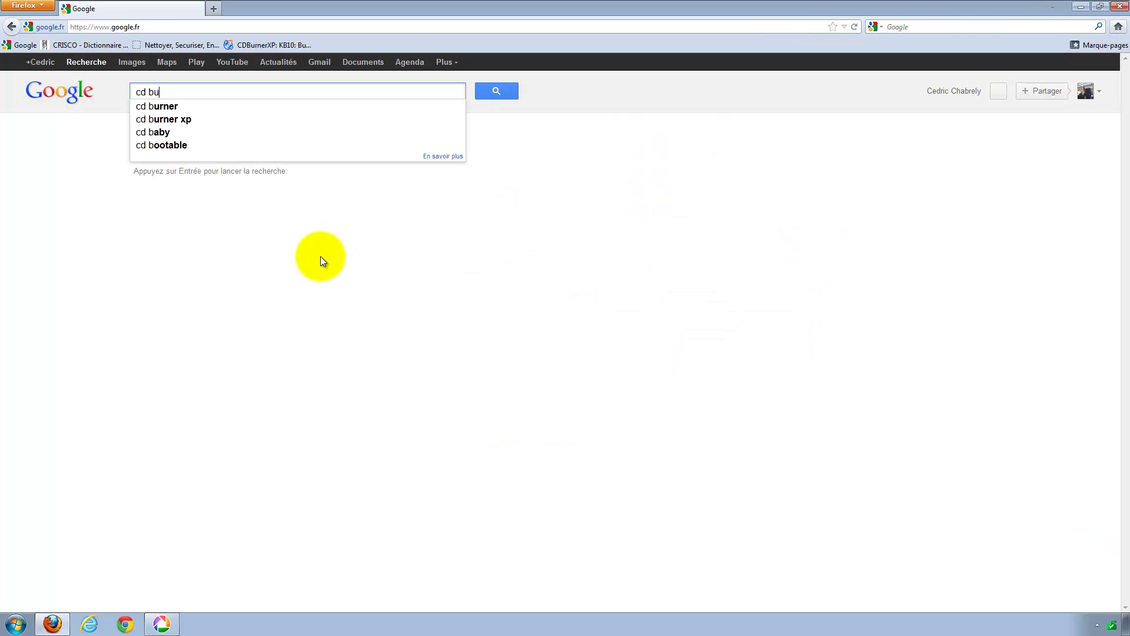
pyautogui.write('rner xp pro')
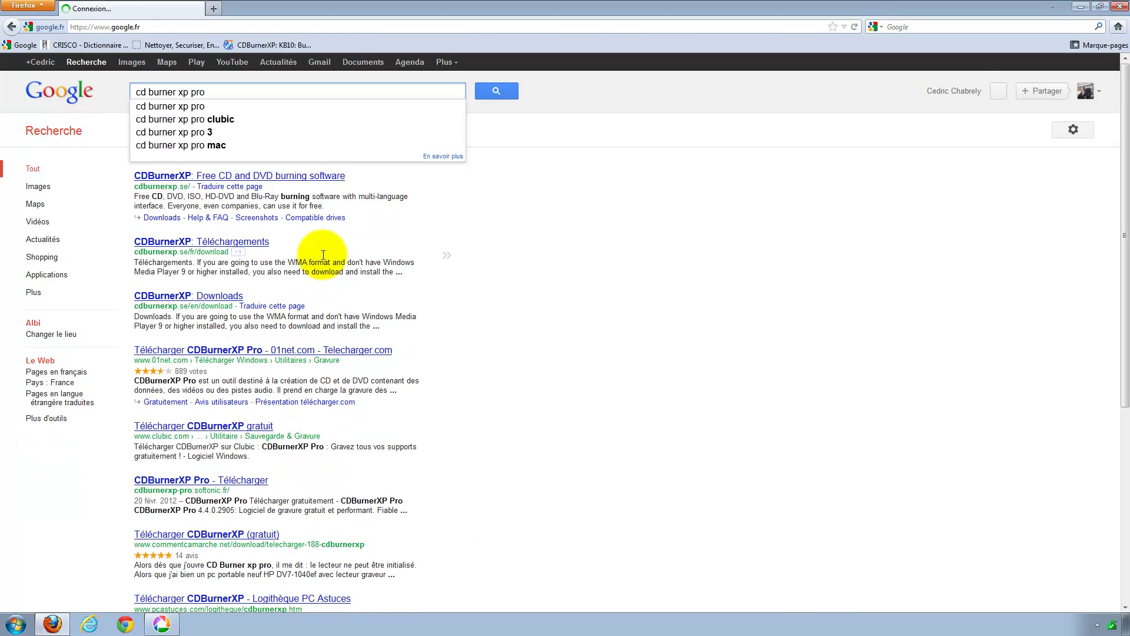
pyautogui.press('Return')
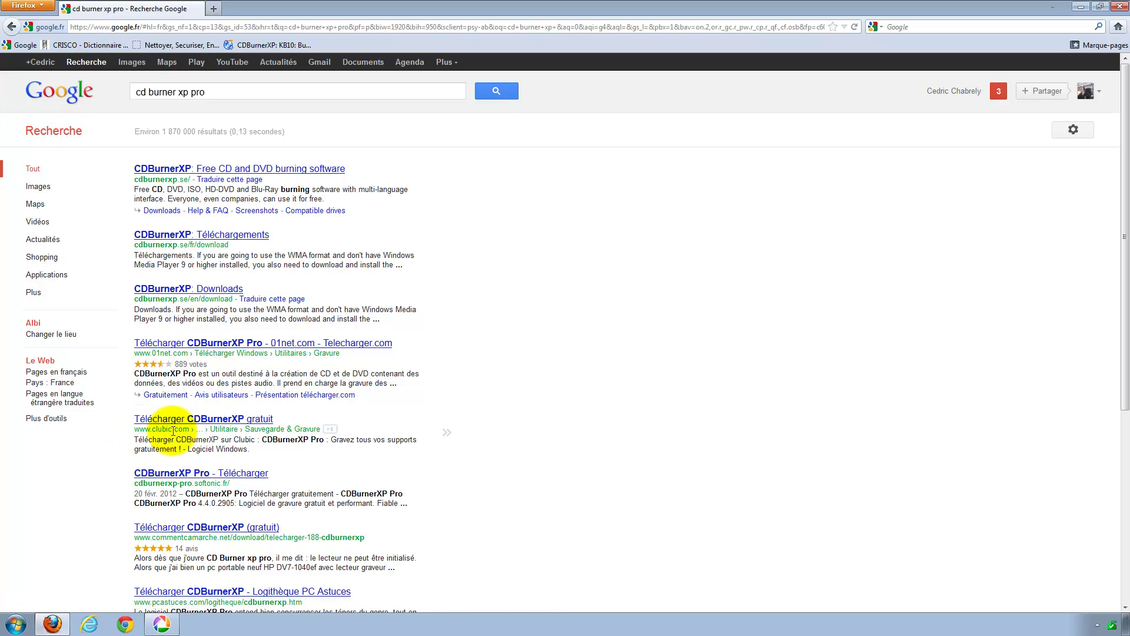
# - Open the clubic.com result for CDBurnerXP and locate the 64-bit French version in the page's file list
pyautogui.moveTo(183, 432); pyautogui.dragTo(126, 429)
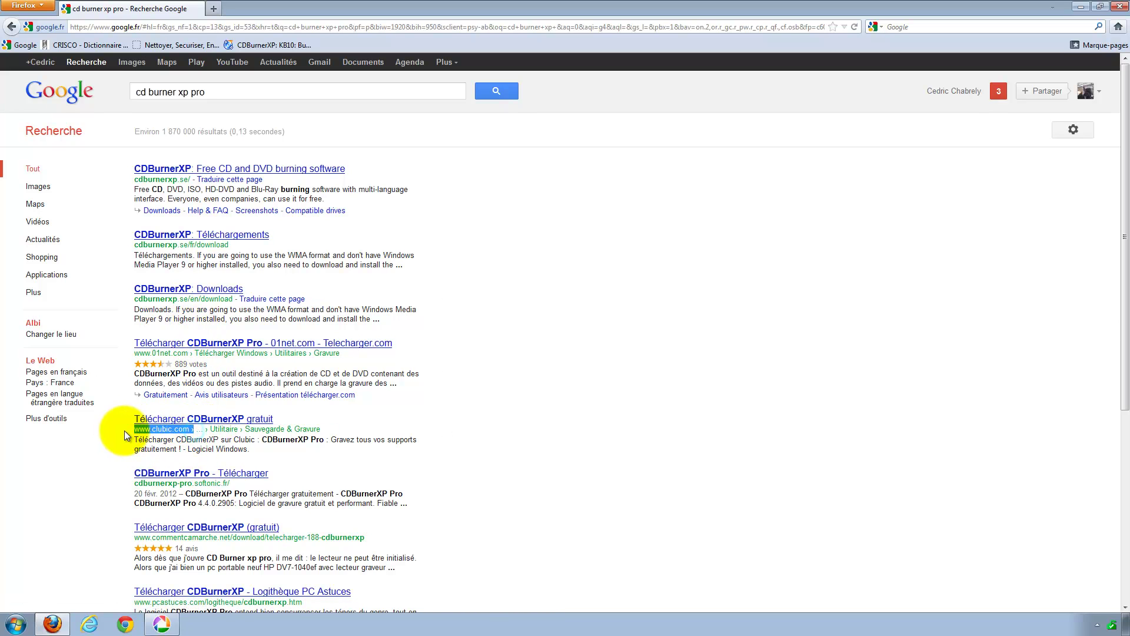
pyautogui.click(182, 422)
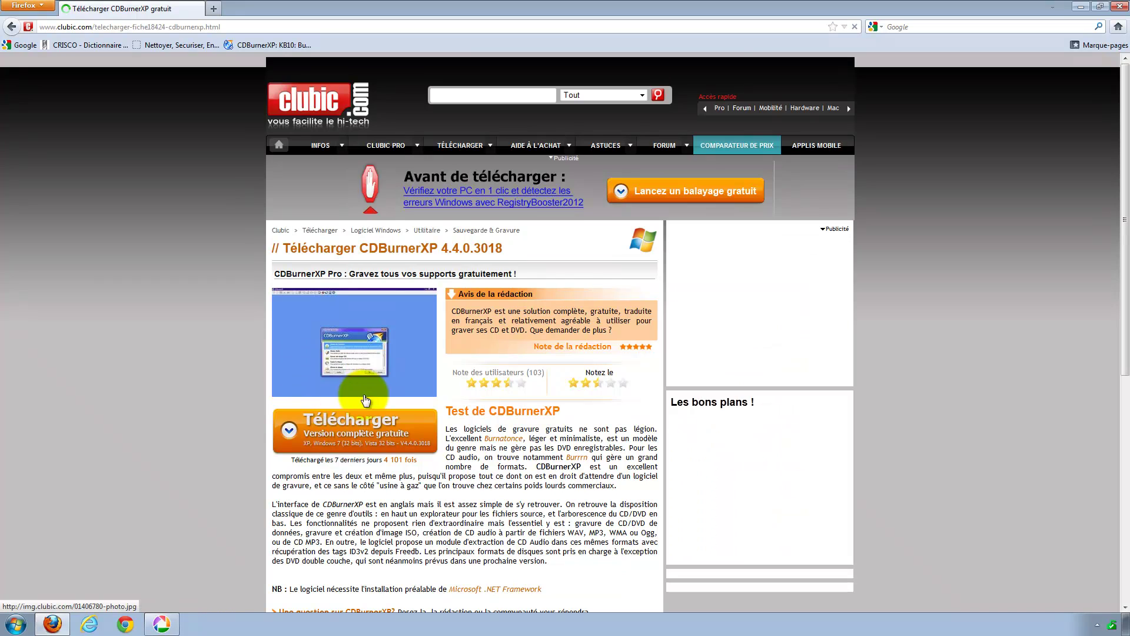
pyautogui.scroll(-6, 352, 366)
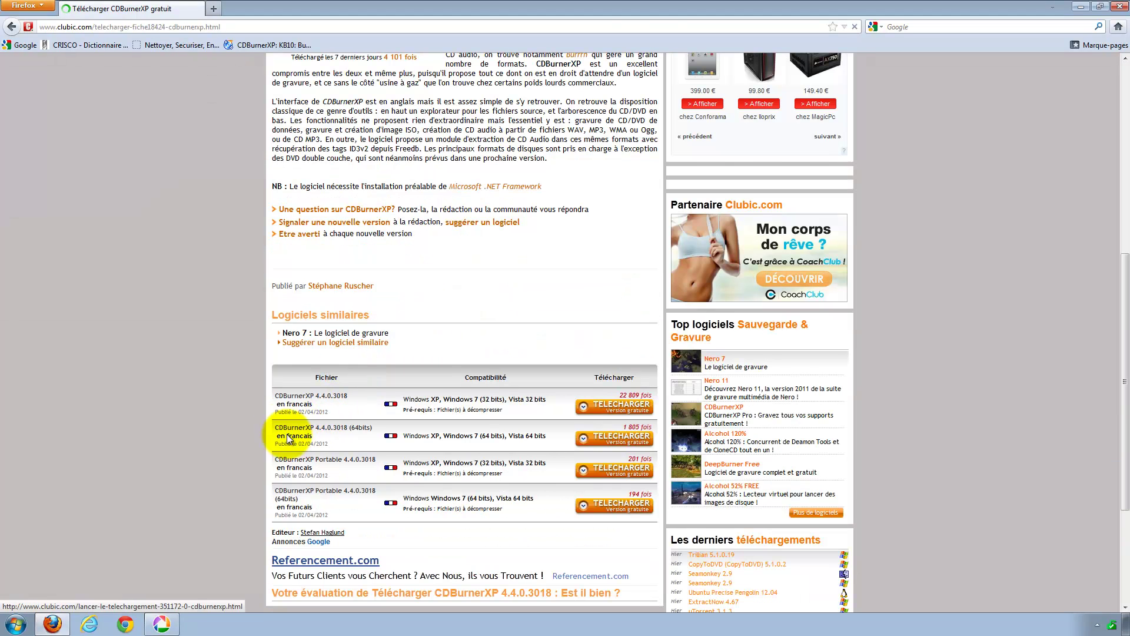
pyautogui.click(321, 434)
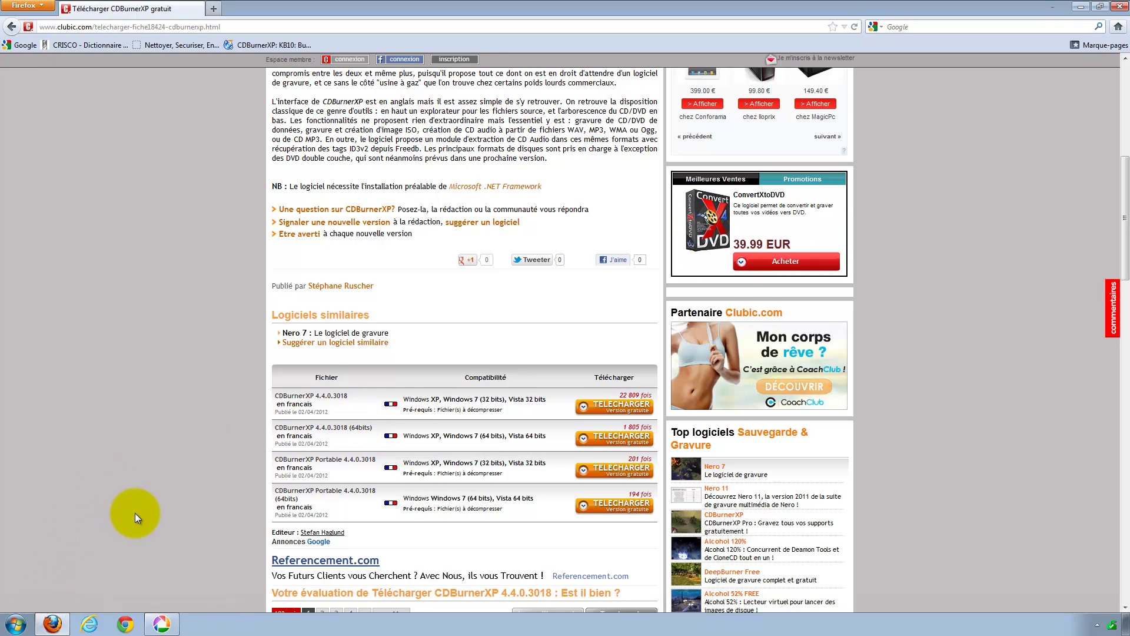
# - Check the system type in the computer's properties to tell 32-bit from 64-bit Windows, and close the System window
pyautogui.click(15, 625)
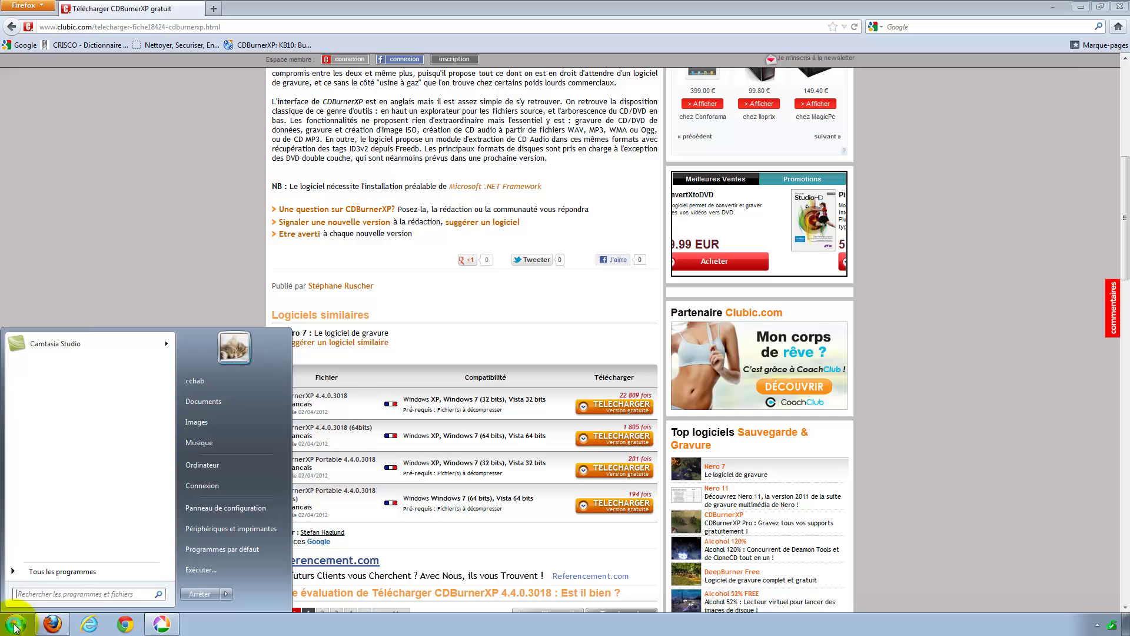
pyautogui.rightClick(196, 466)
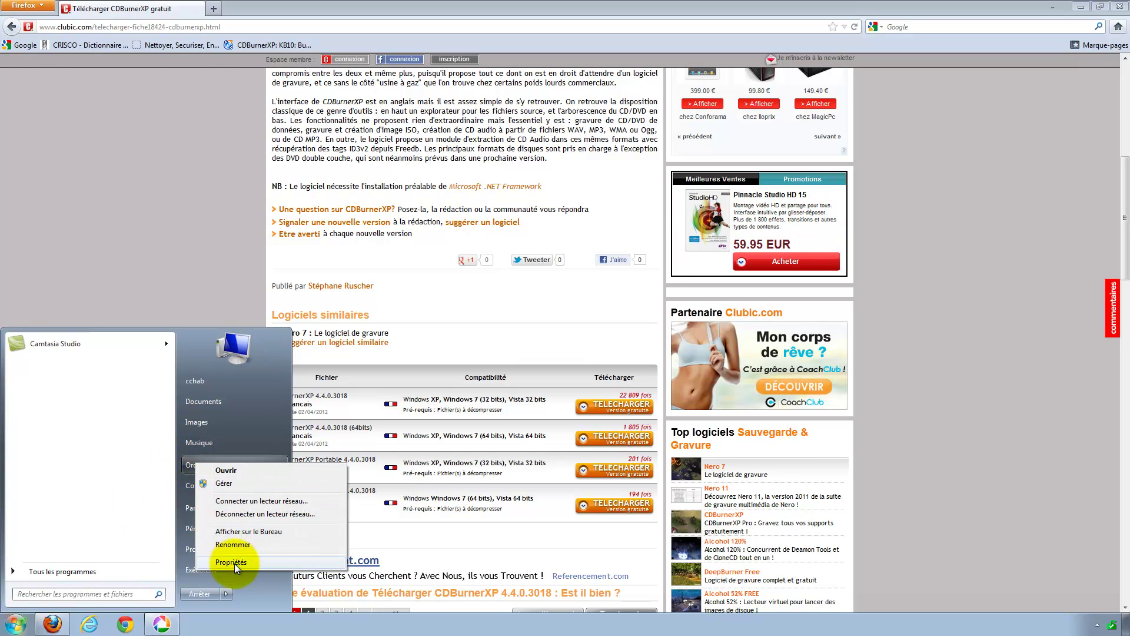
pyautogui.click(234, 563)
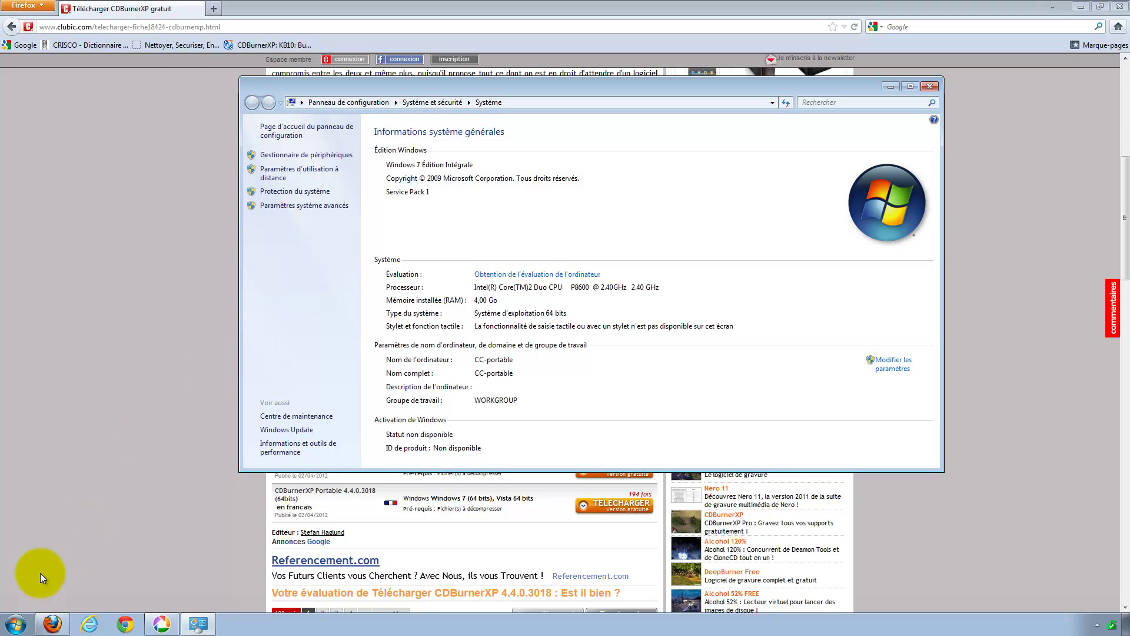
pyautogui.click(18, 627)
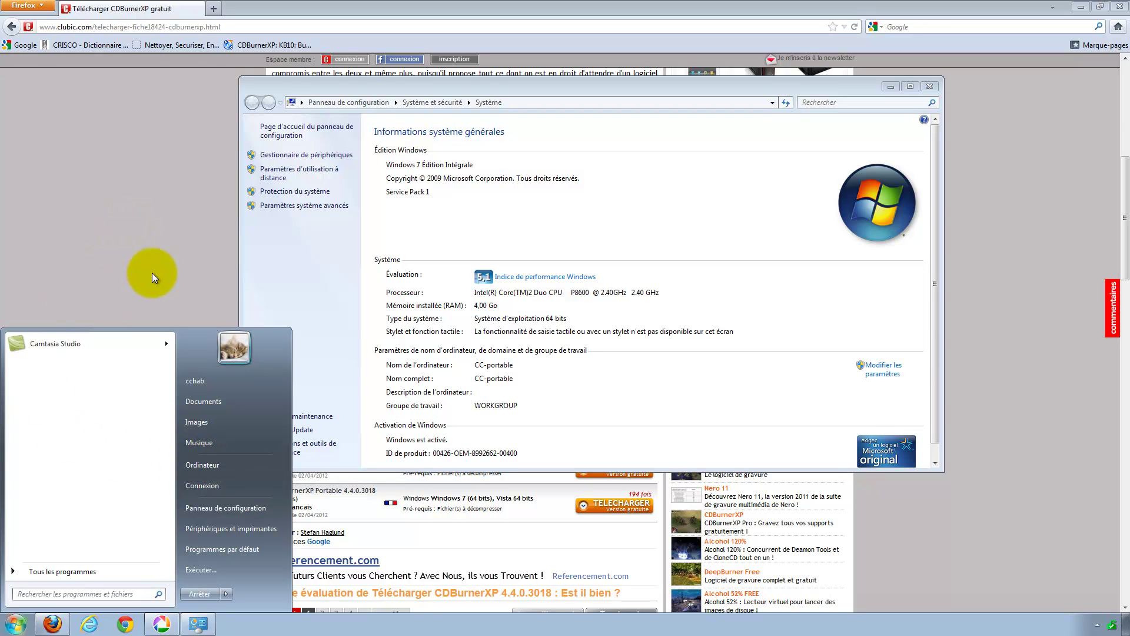
pyautogui.click(465, 84)
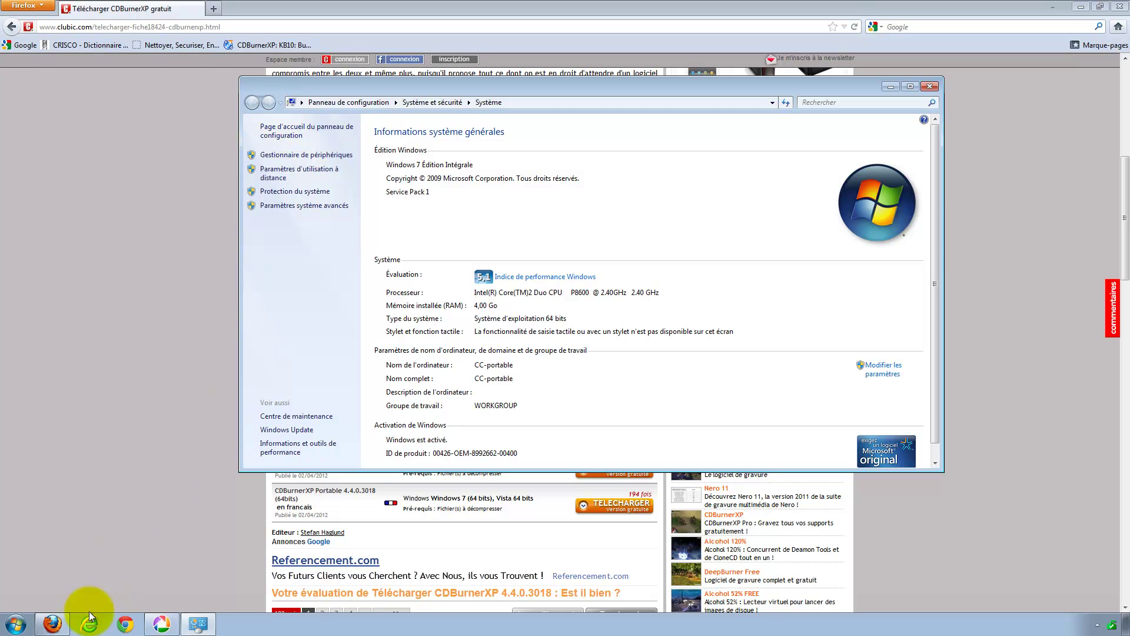
pyautogui.click(16, 628)
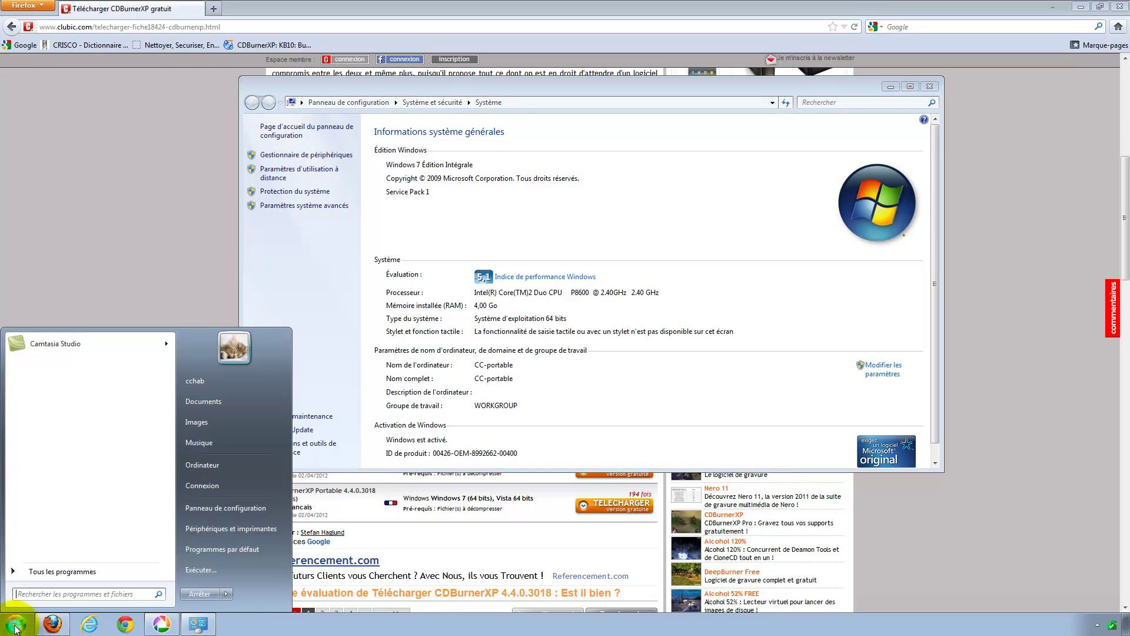
pyautogui.rightClick(202, 467)
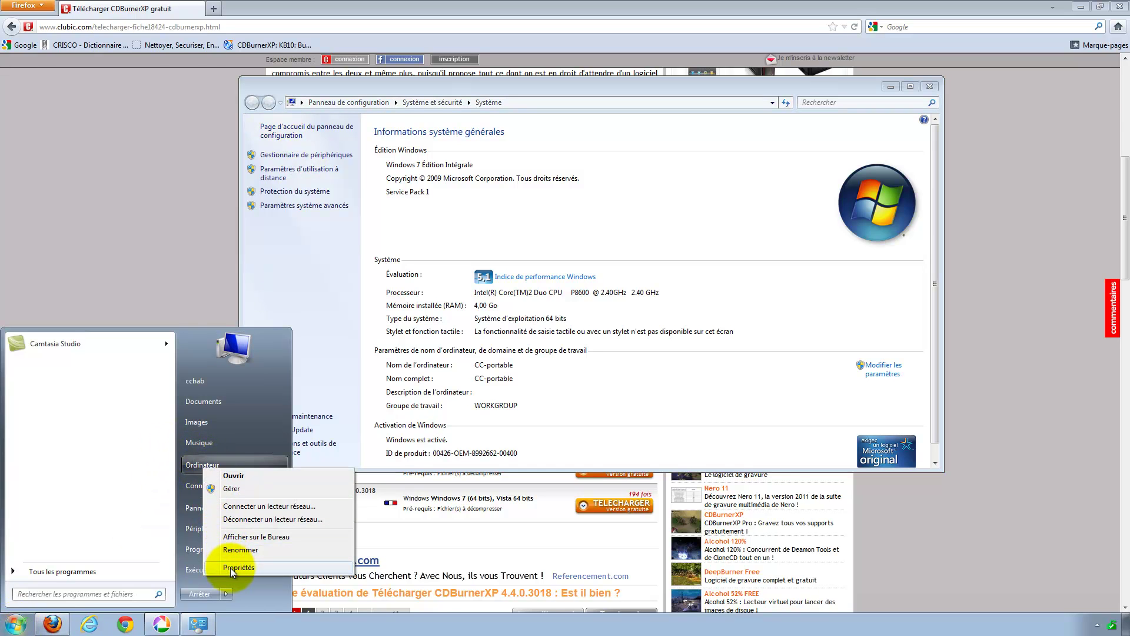
pyautogui.click(515, 88)
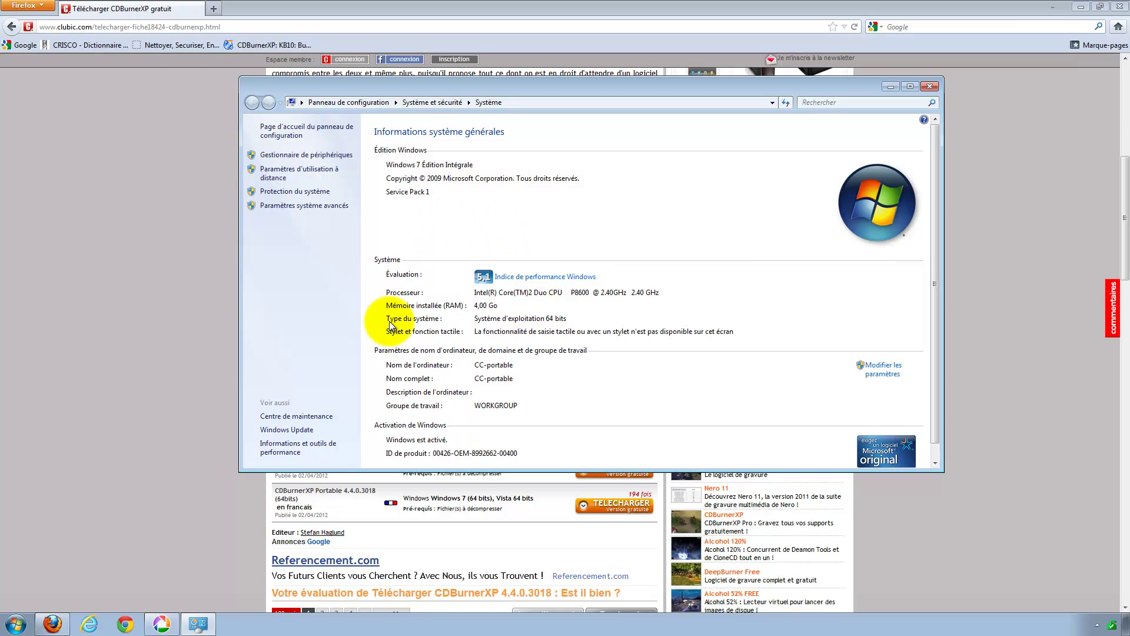
pyautogui.click(567, 319)
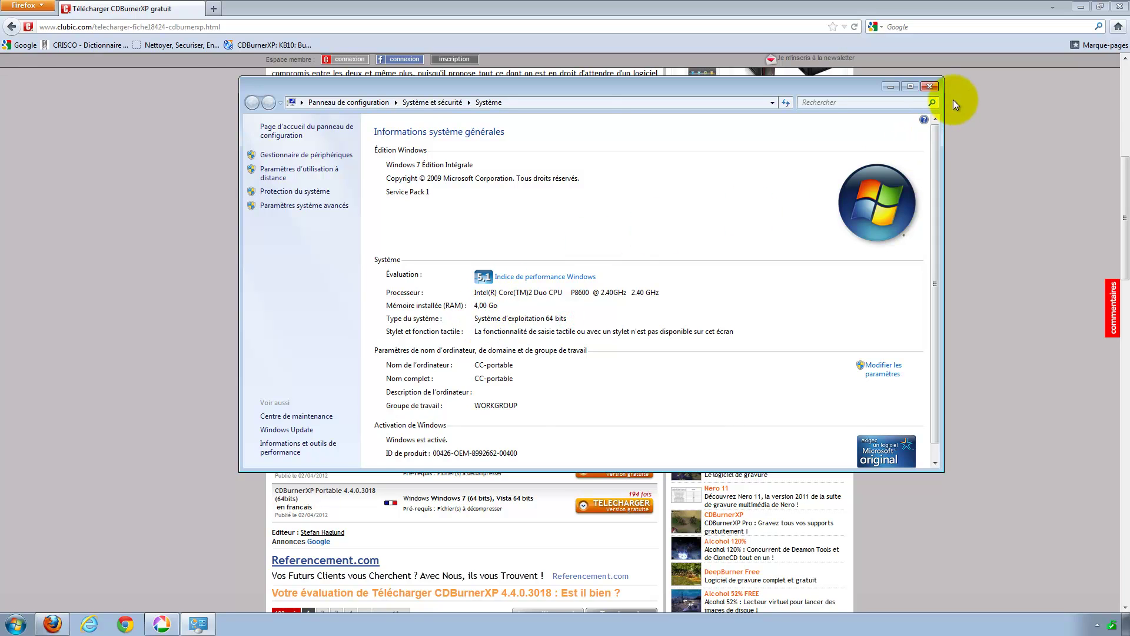
pyautogui.click(931, 86)
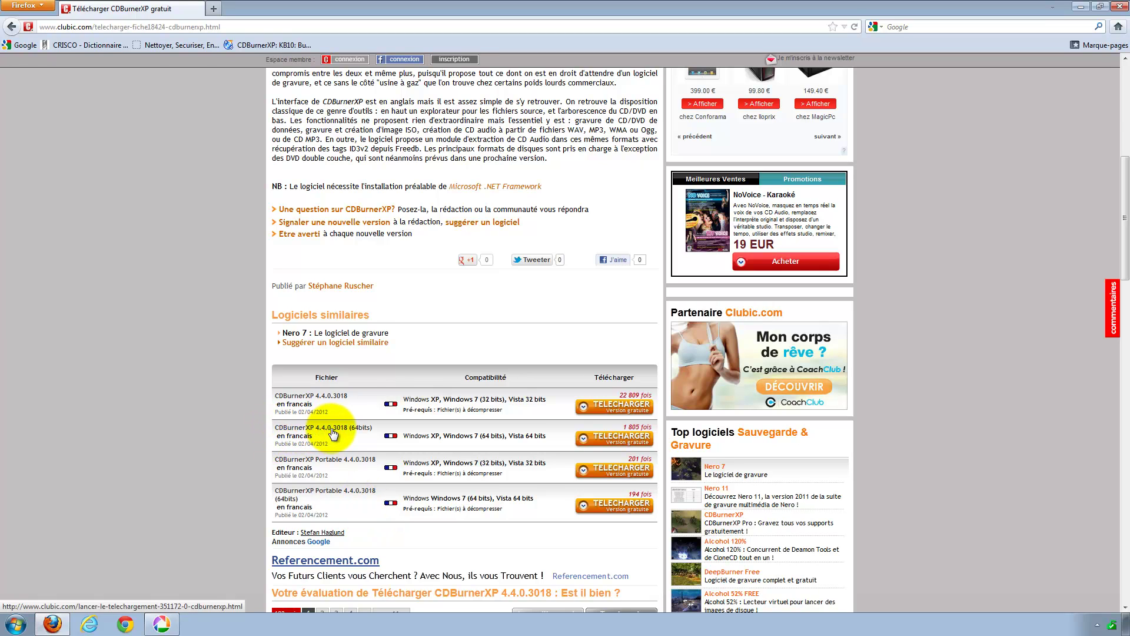
# - Request the CDBurnerXP 4.4.0.3018 (64bits) installer from its Clubic download page and cancel saving the file
pyautogui.click(615, 442)
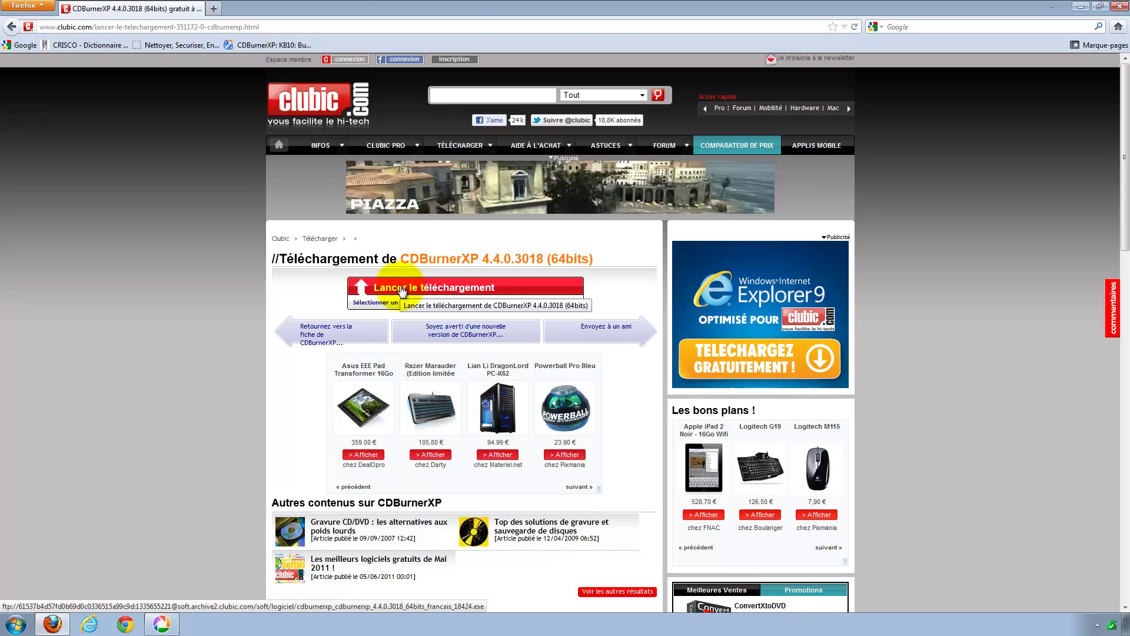
pyautogui.click(401, 289)
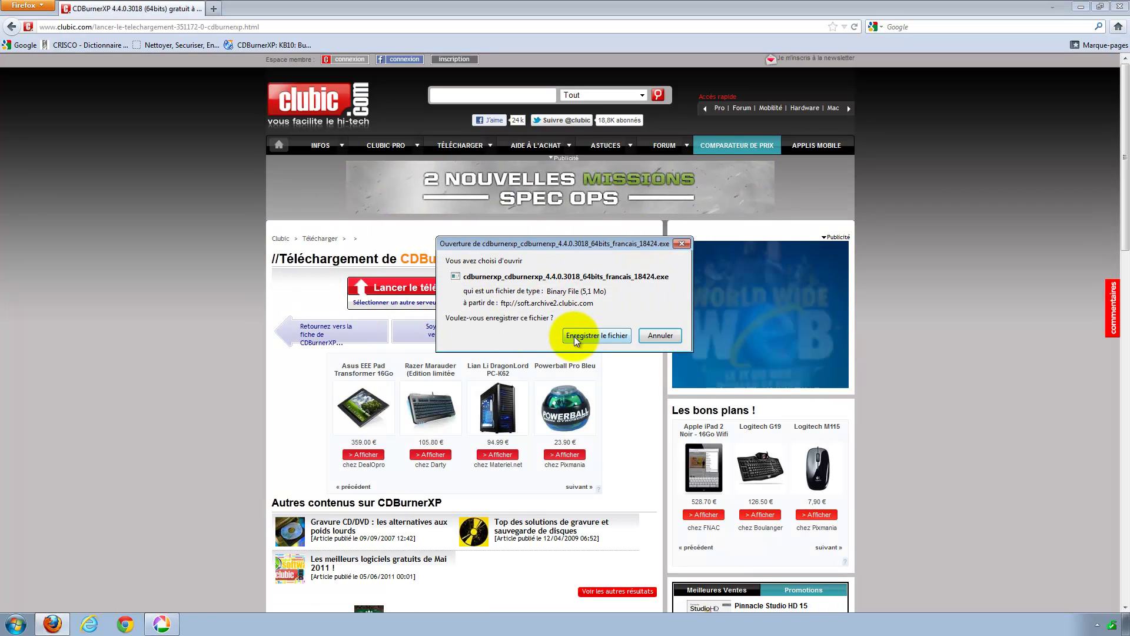
pyautogui.click(673, 335)
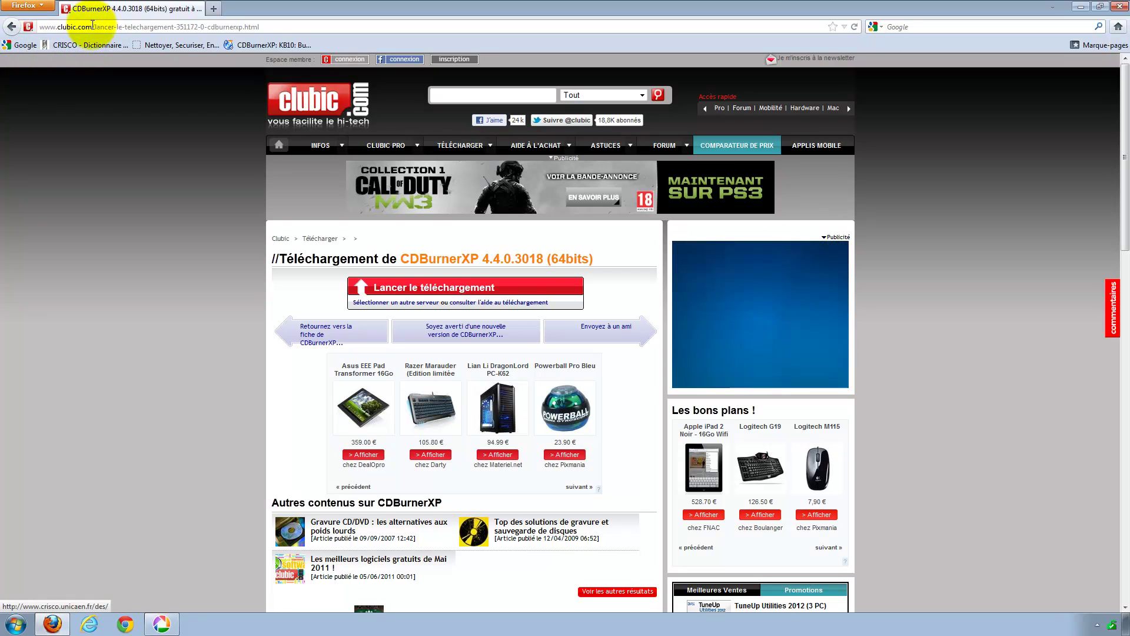
# - Open the Ordinateur-Informatique.net channel page on YouTube by its direct address
pyautogui.click(35, 27)
pyautogui.write('www.youtube.')
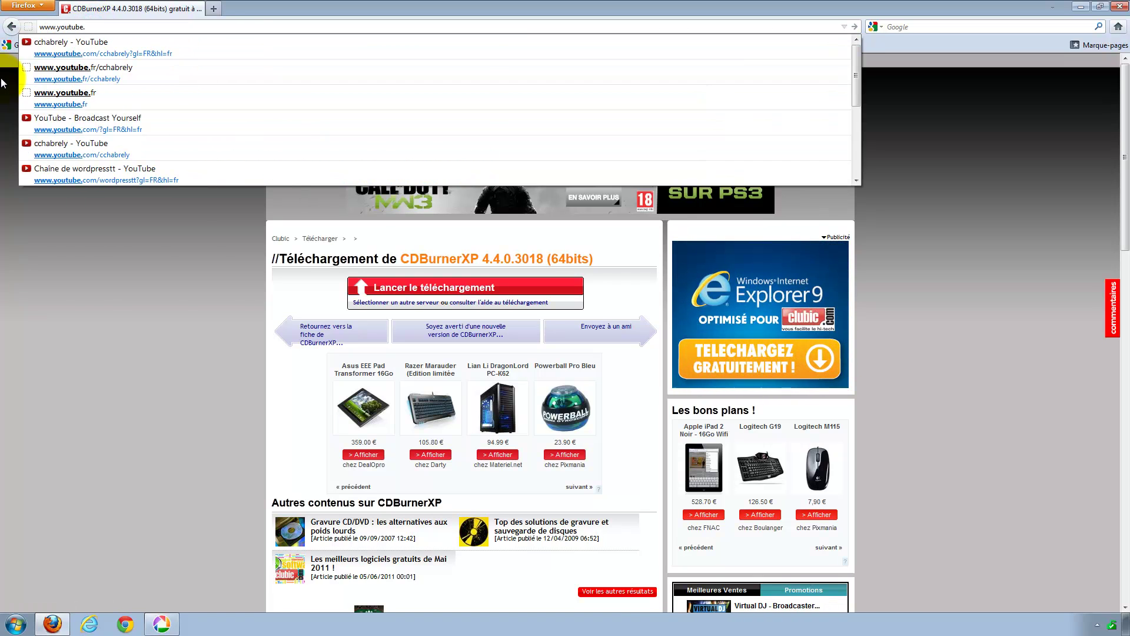
pyautogui.write('com')
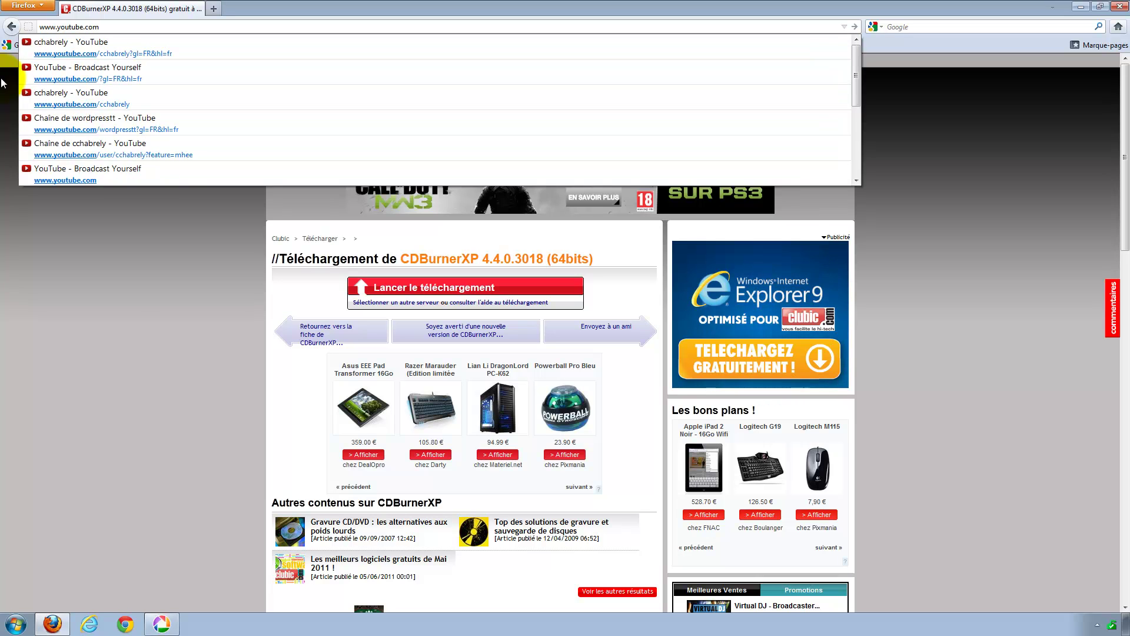
pyautogui.write('/cchabrely')
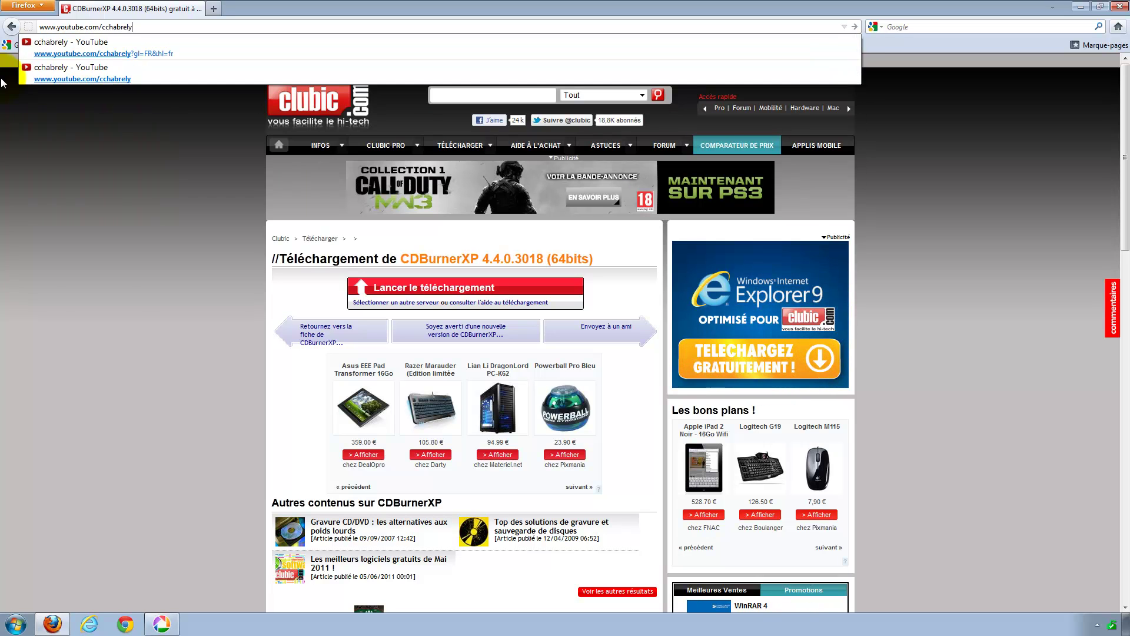
pyautogui.press('Return')
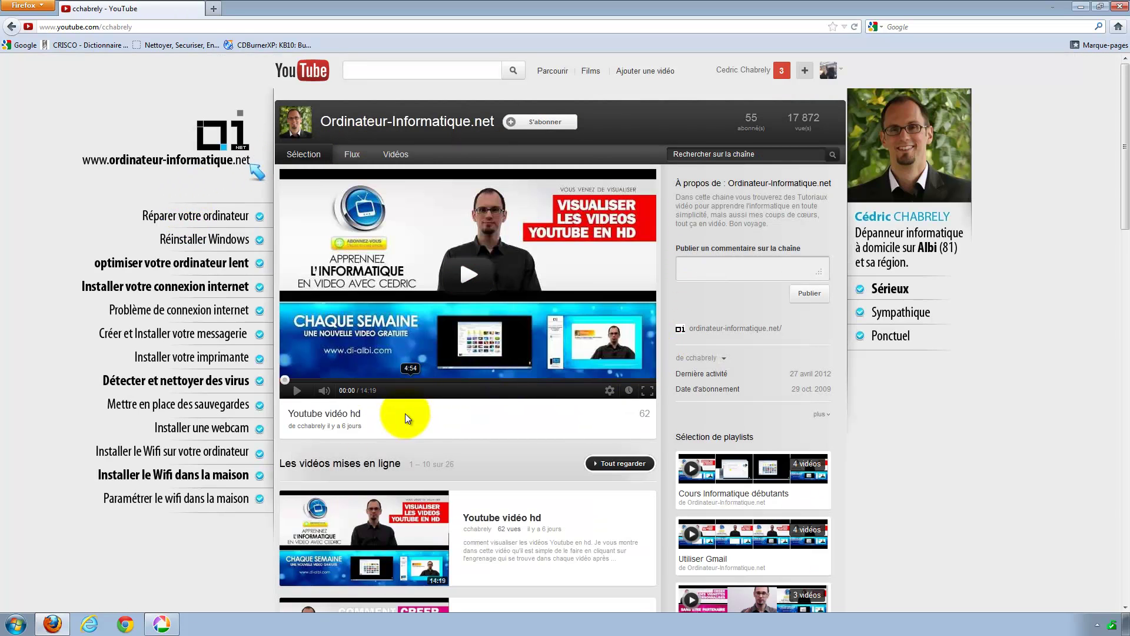
# - Look through the channel's uploaded videos, load 10 more, and locate the tutorial on burning a CD or DVD
pyautogui.scroll(-10, 292, 491)
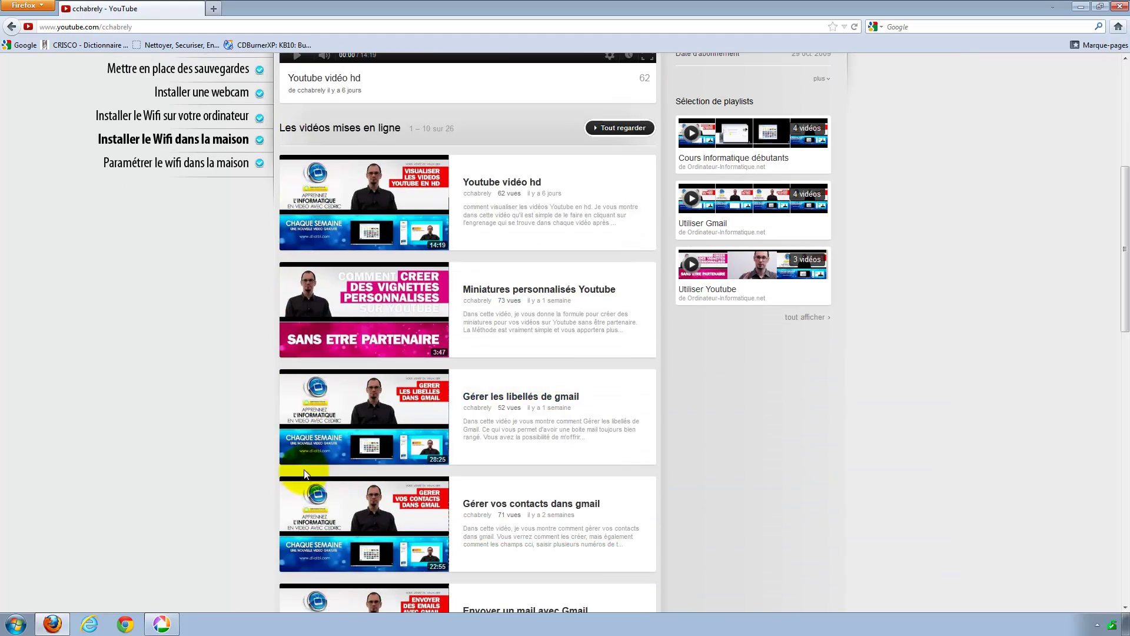
pyautogui.scroll(-2, 307, 470)
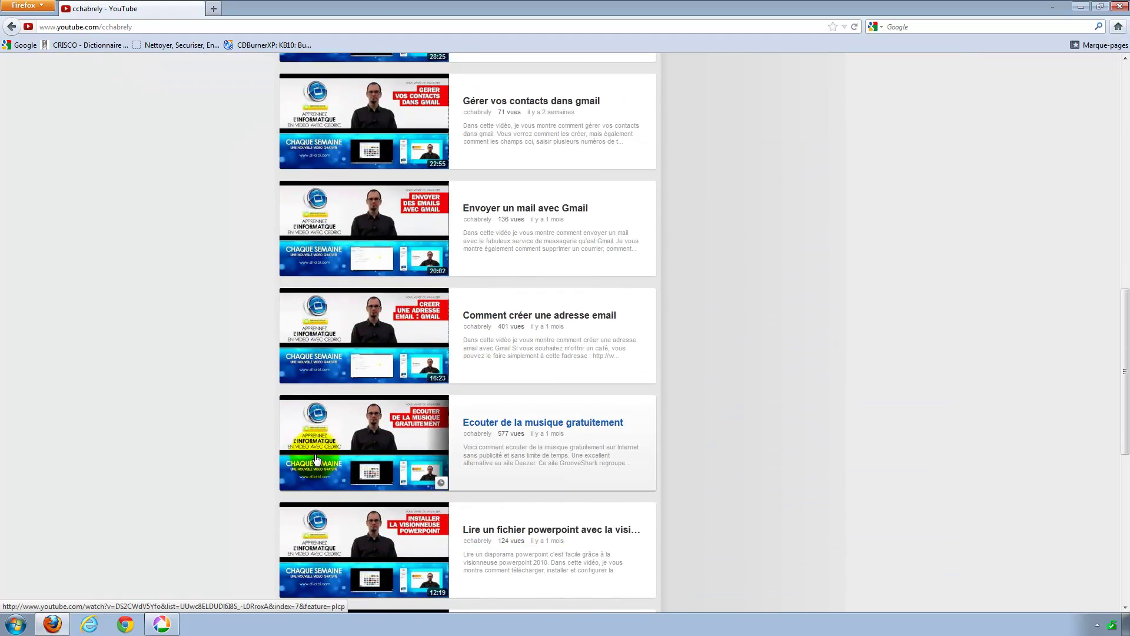
pyautogui.scroll(-5, 316, 457)
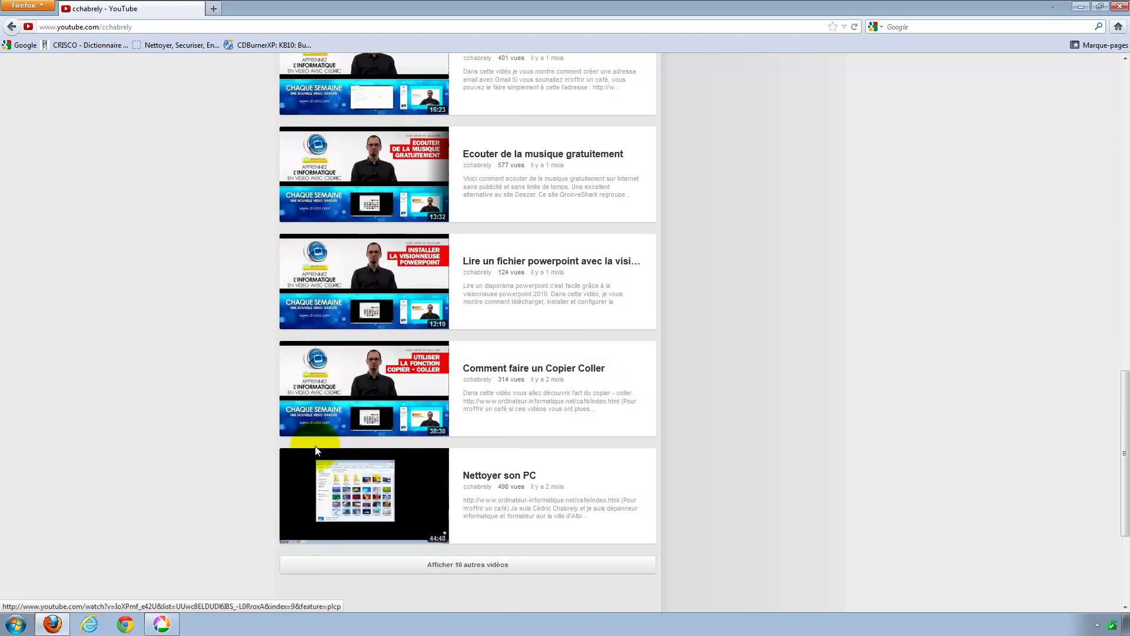
pyautogui.scroll(-1, 316, 451)
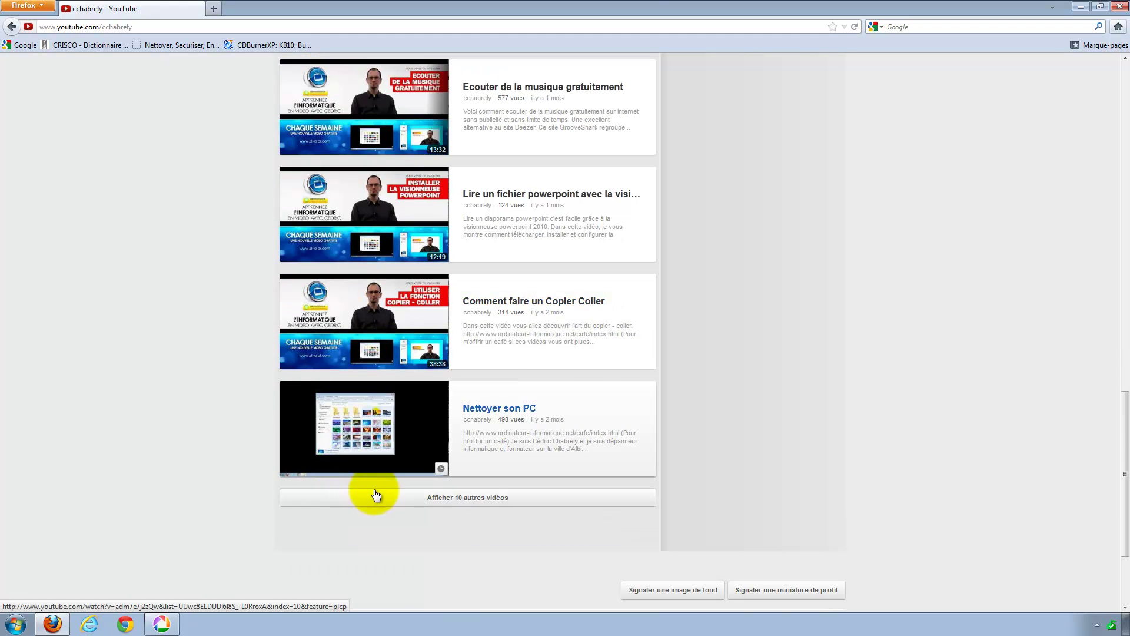
pyautogui.click(456, 499)
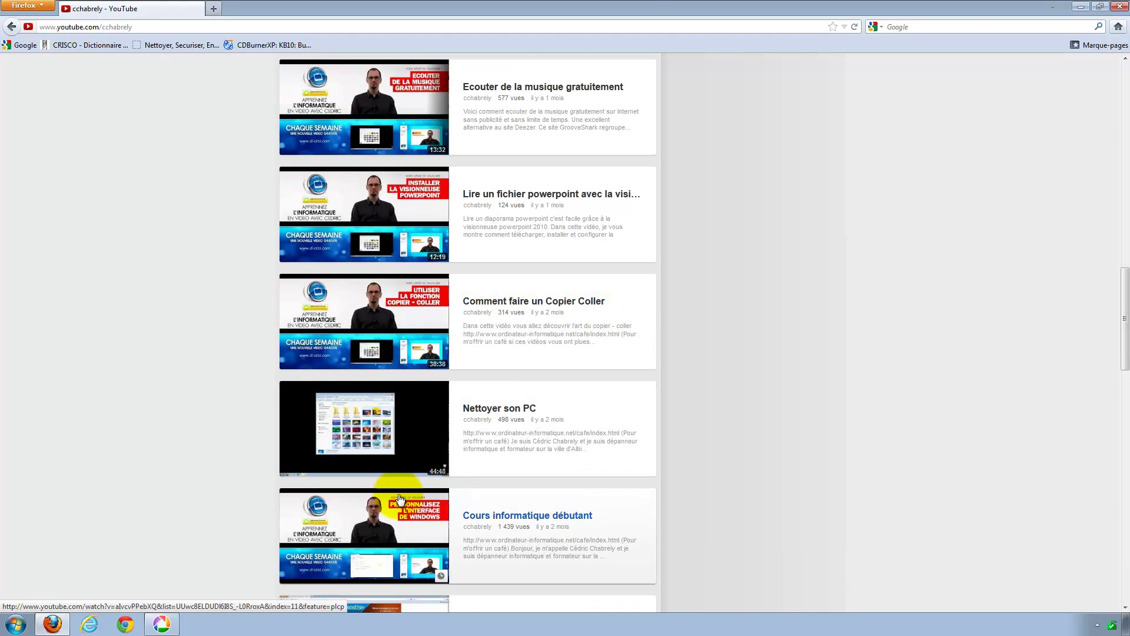
pyautogui.scroll(-3, 412, 491)
pyautogui.scroll(-13, 400, 488)
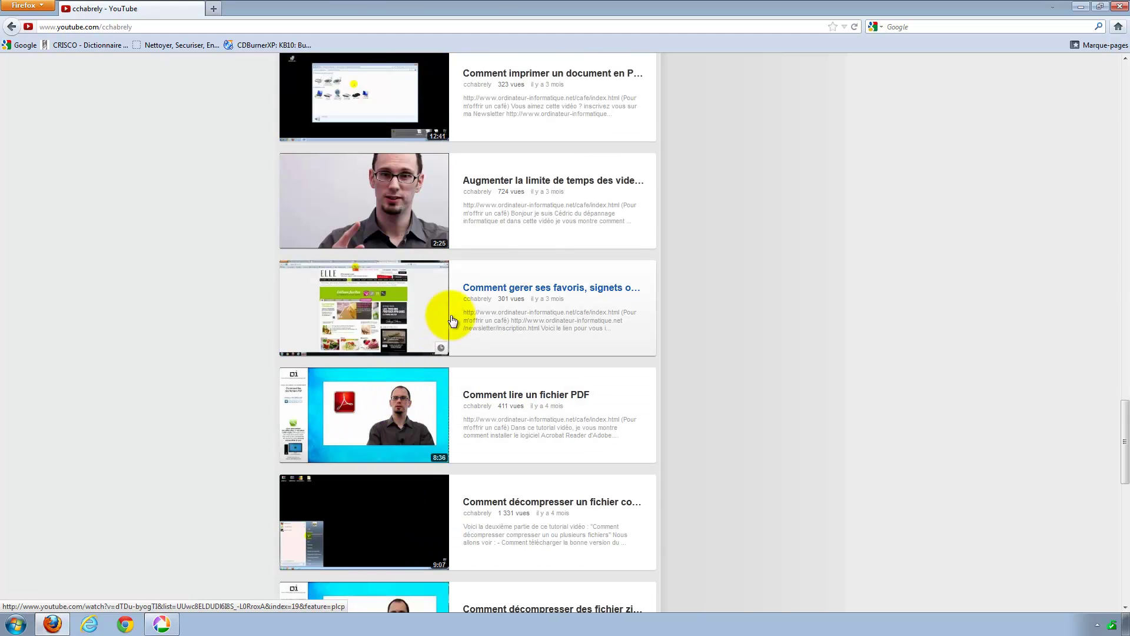
pyautogui.scroll(3, 456, 371)
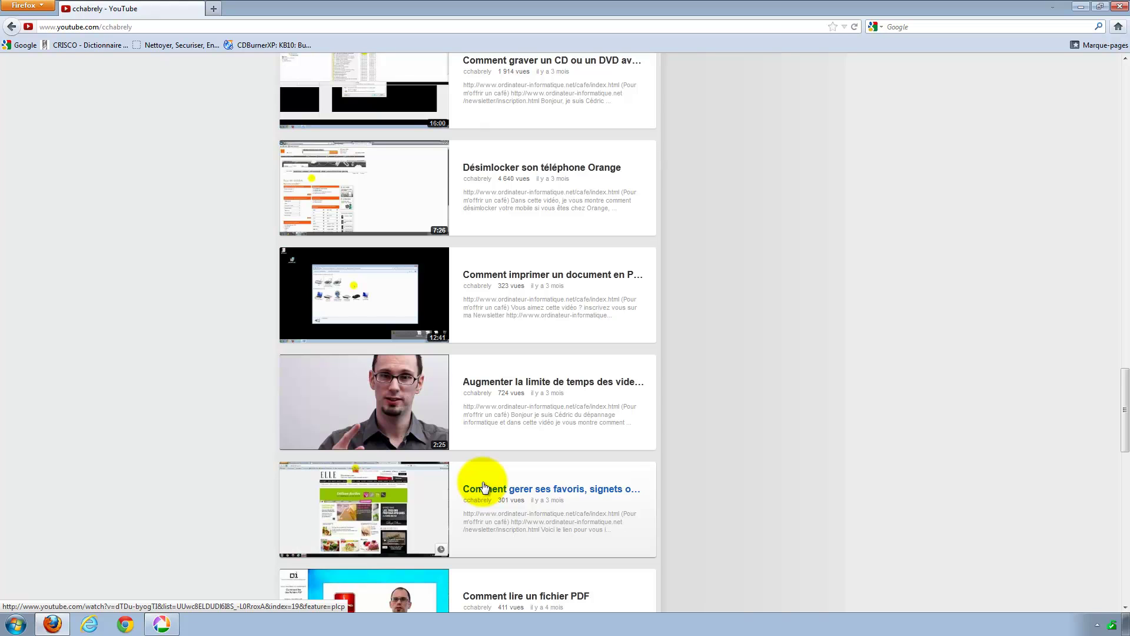
pyautogui.scroll(2, 426, 480)
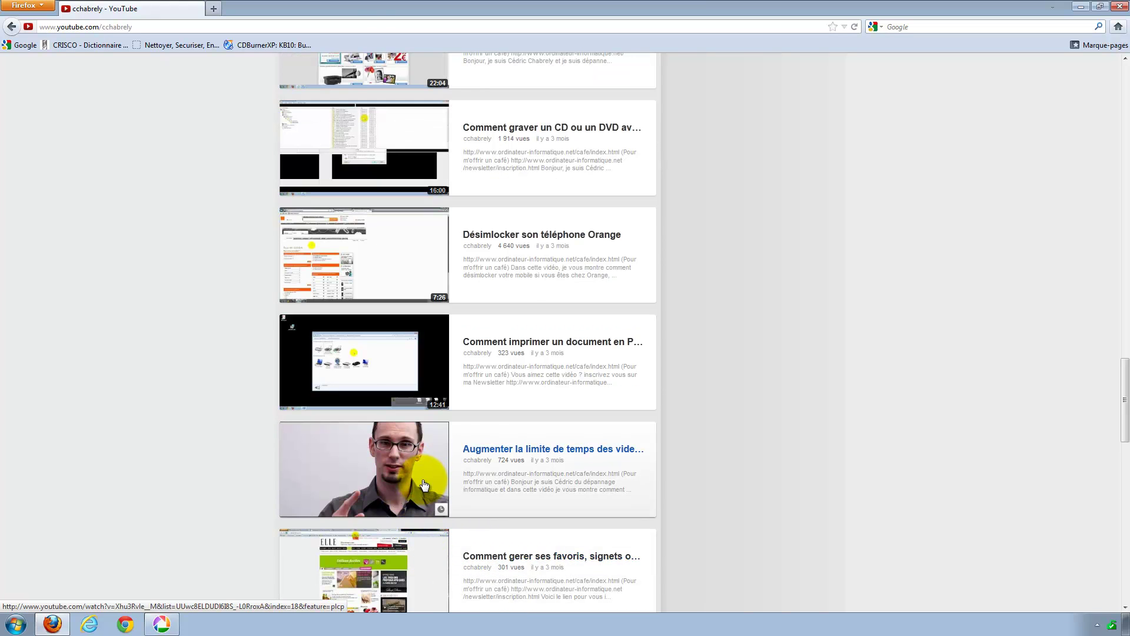
pyautogui.scroll(2, 425, 483)
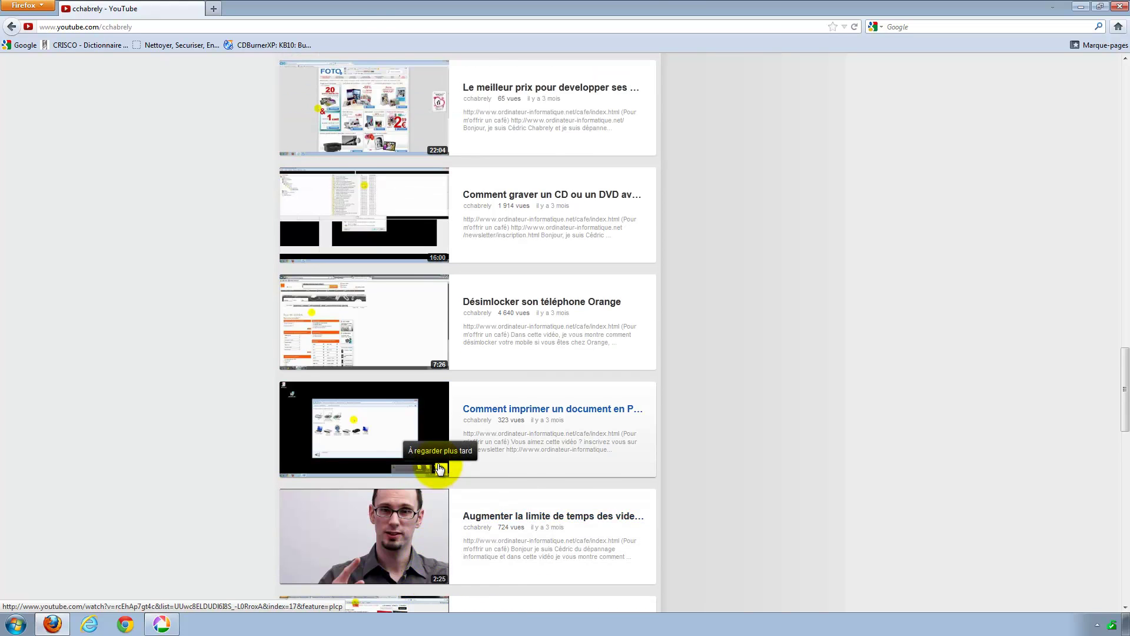
pyautogui.scroll(4, 439, 468)
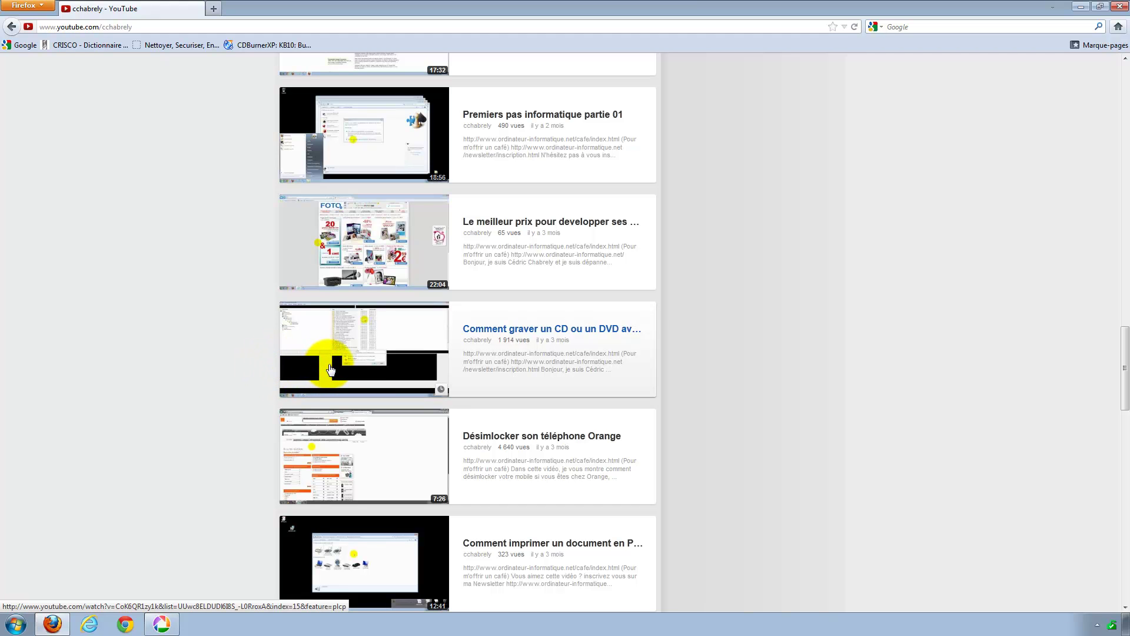
pyautogui.scroll(20, 318, 379)
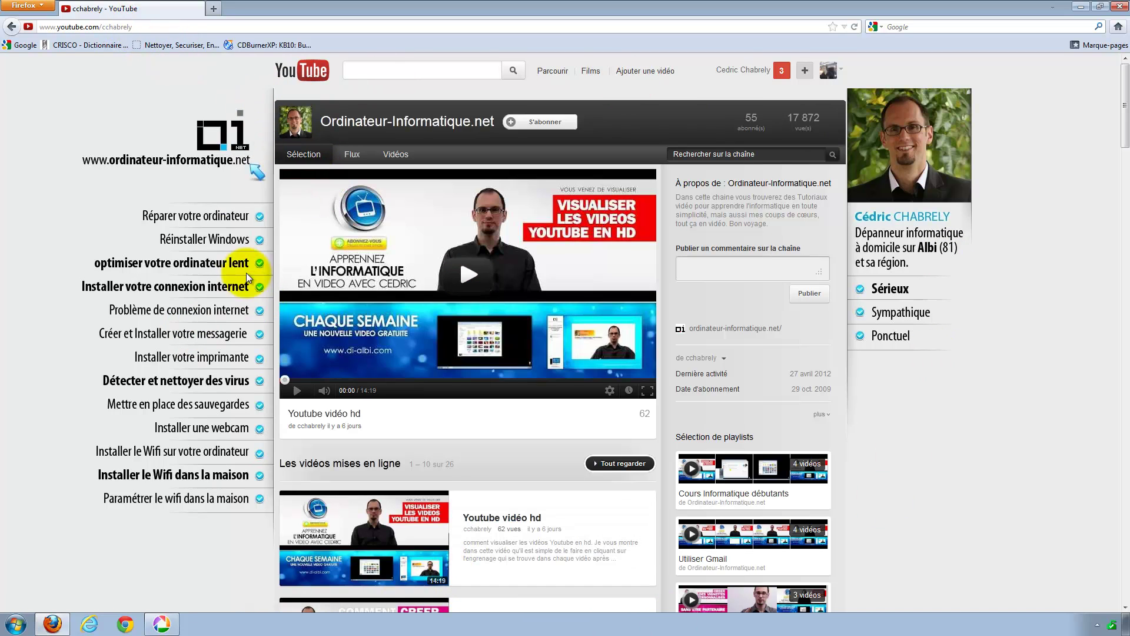
# - Minimize Firefox, switch to Picasa 3, and check the button configuration option of its photo tray without opening it
pyautogui.click(1082, 6)
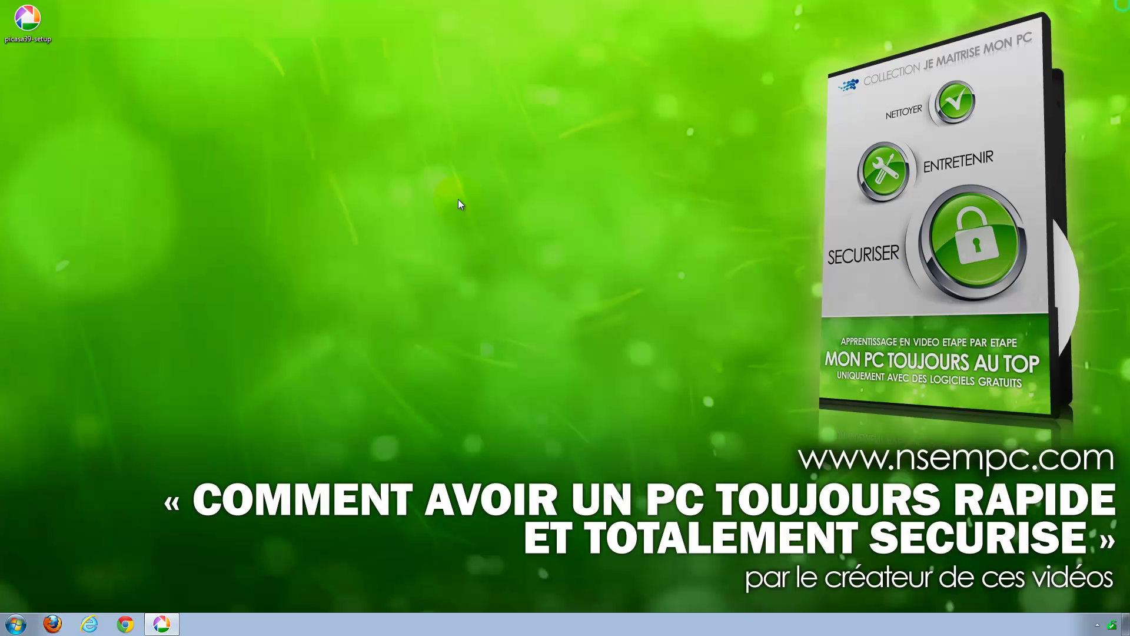
pyautogui.click(162, 625)
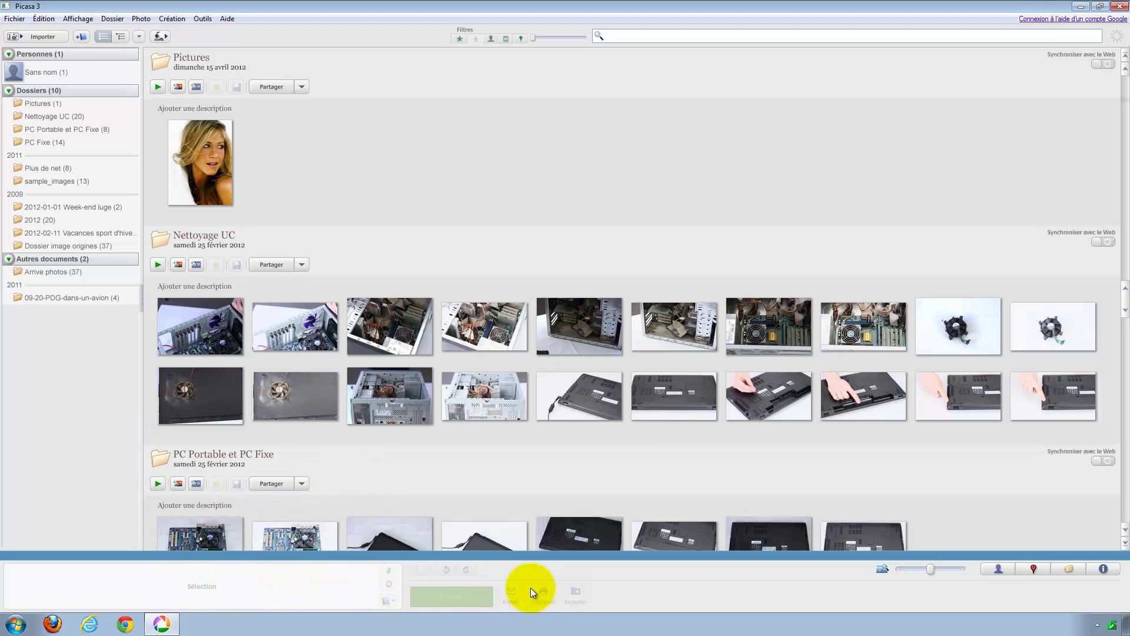
pyautogui.rightClick(640, 595)
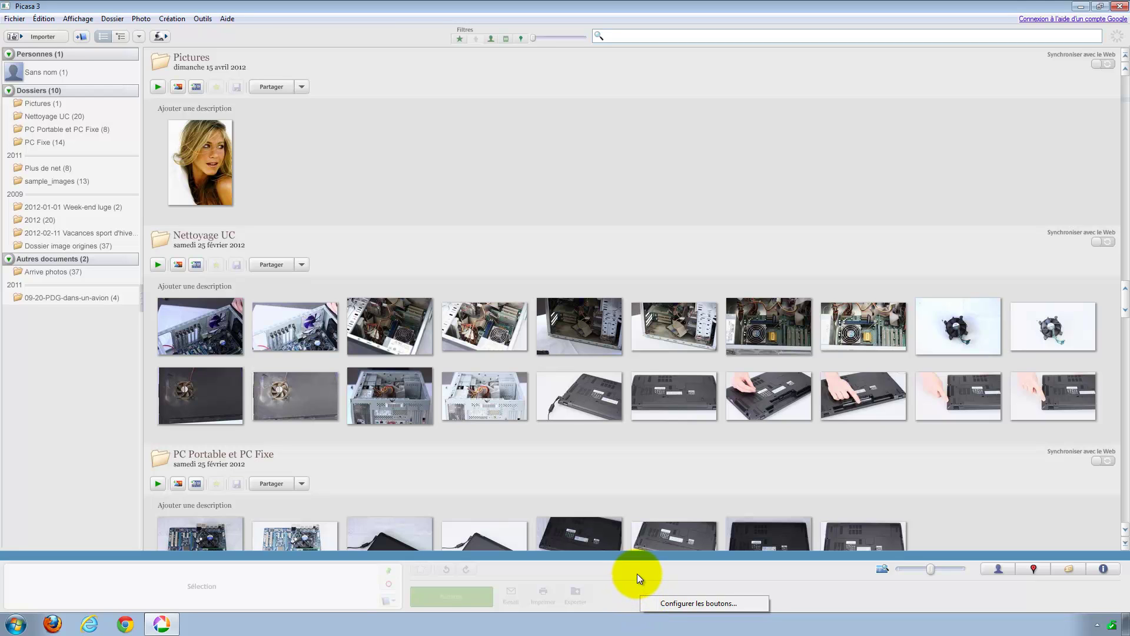
pyautogui.click(309, 598)
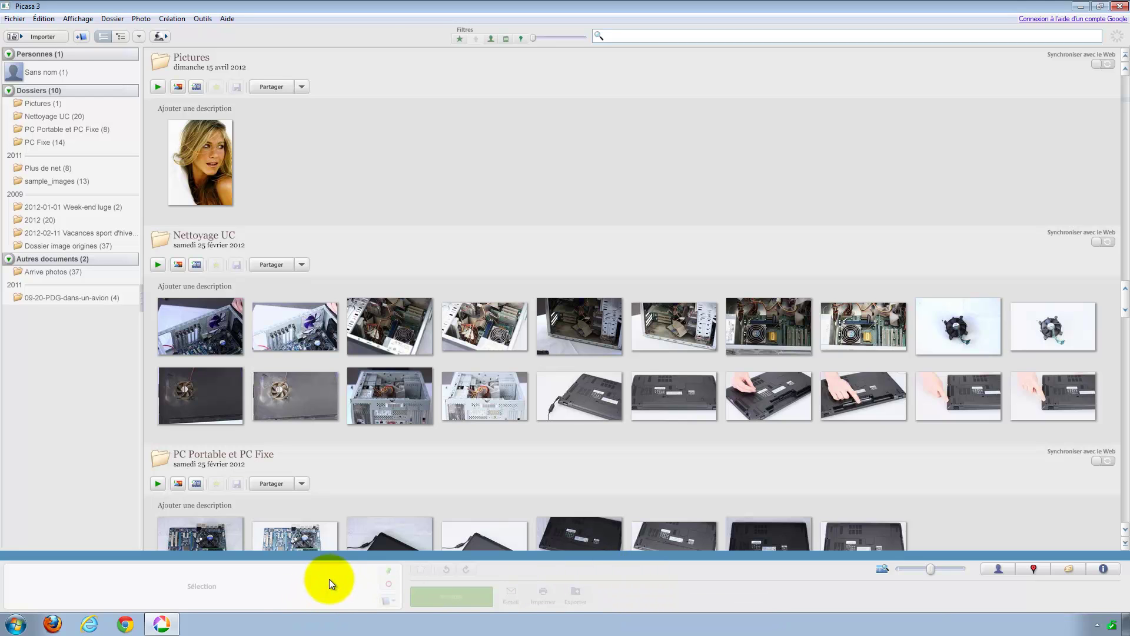
# - Switch to Firefox, open the bookmarked CDBurnerXP KB10 page, and import its CDBurnerXP button into Picasa, confirming the launch and import
pyautogui.click(52, 622)
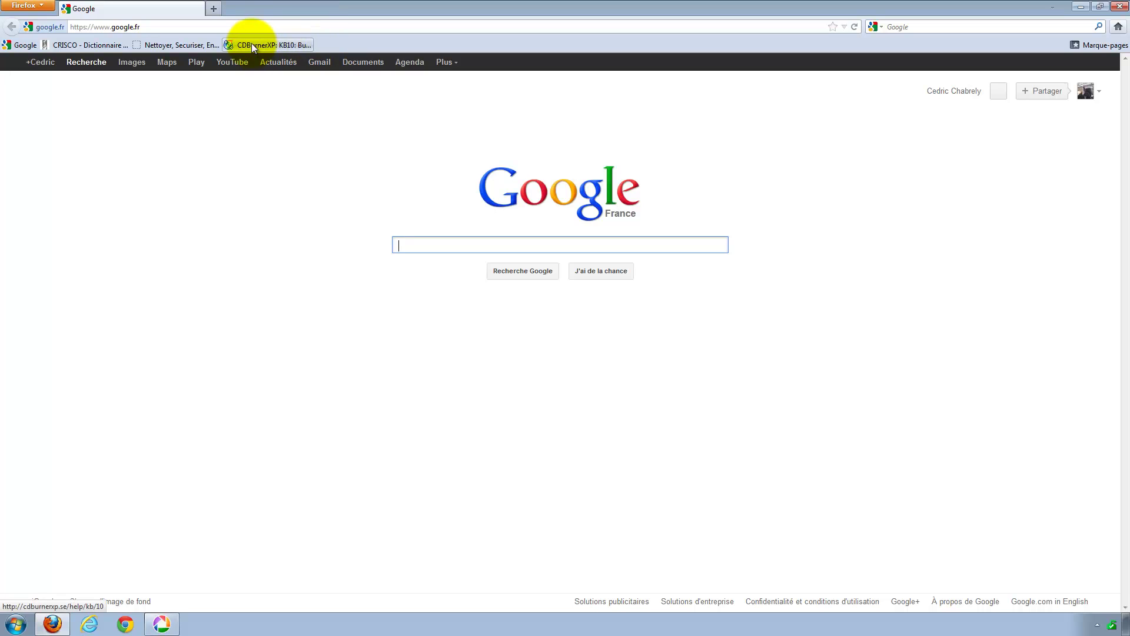
pyautogui.click(252, 45)
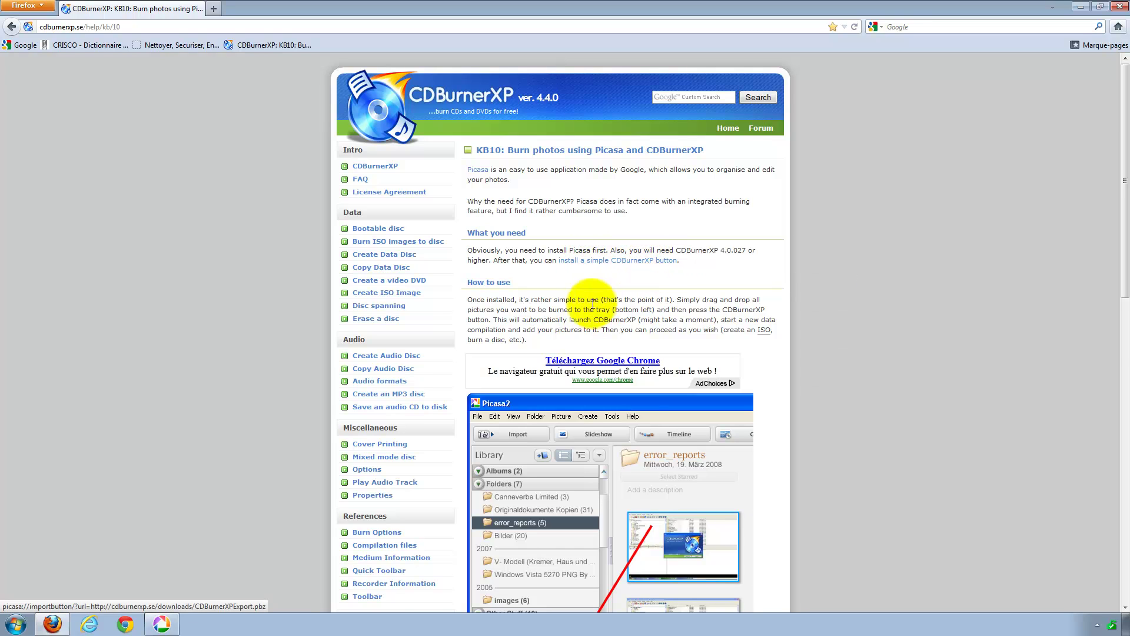
pyautogui.click(604, 263)
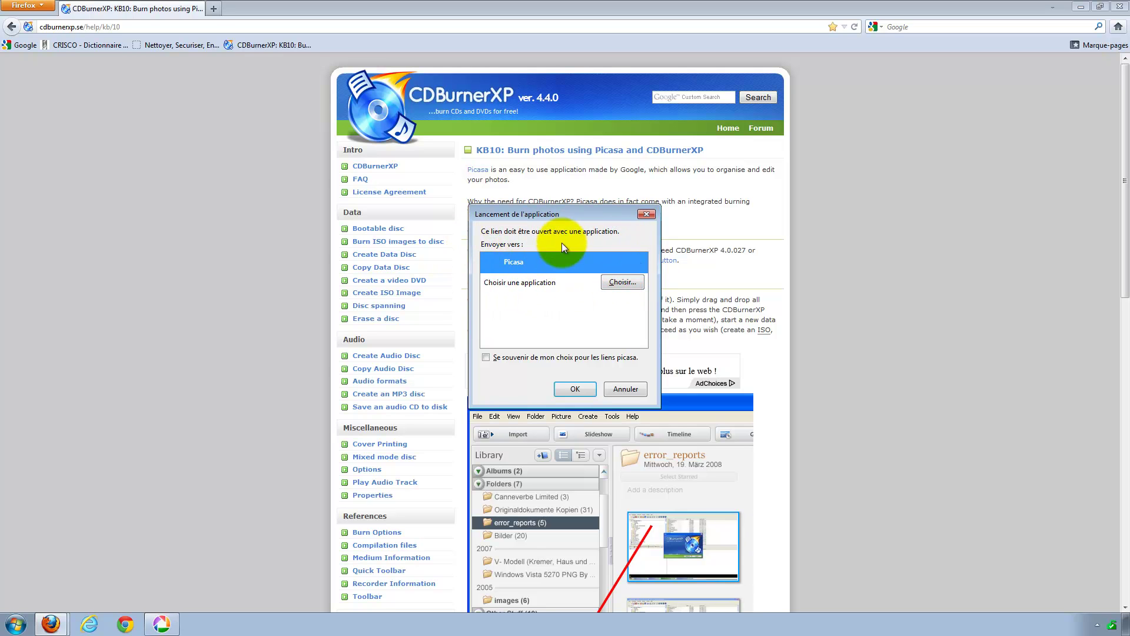
pyautogui.click(575, 389)
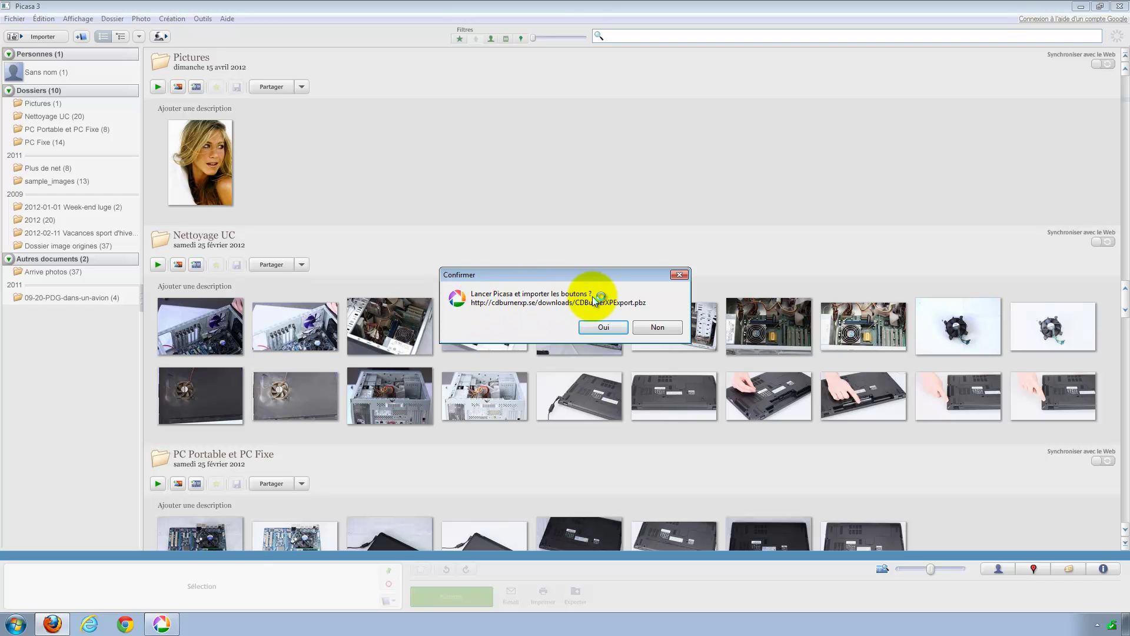
pyautogui.click(609, 326)
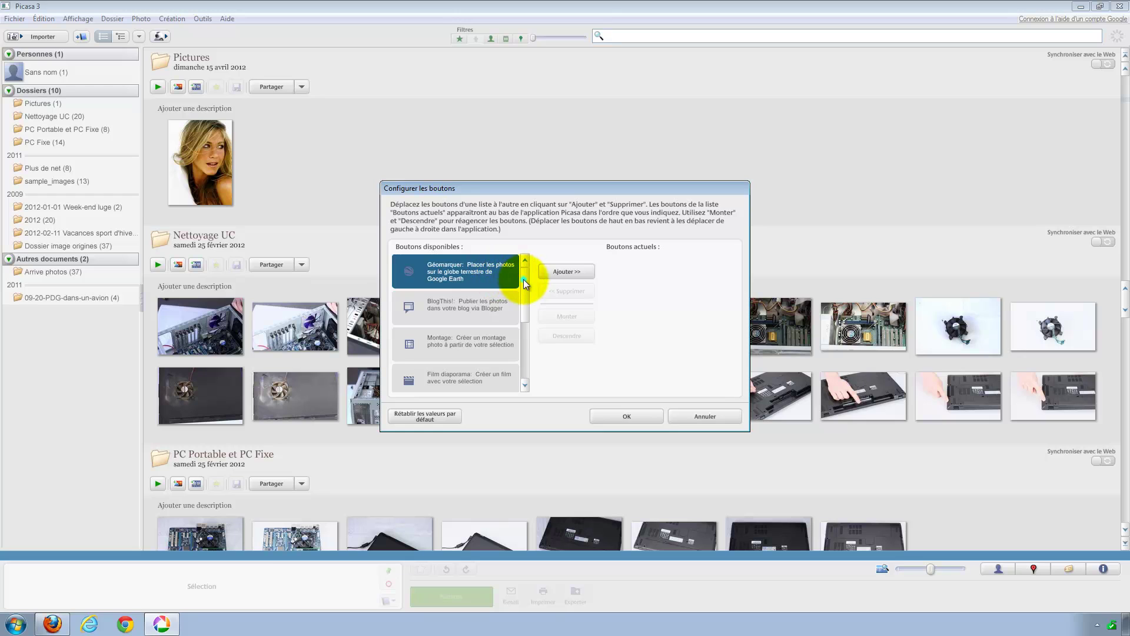
# - Add the CDBurnerXP button from the available buttons to Picasa's current buttons and confirm the configuration
pyautogui.moveTo(524, 279); pyautogui.dragTo(530, 351)
pyautogui.click(433, 345)
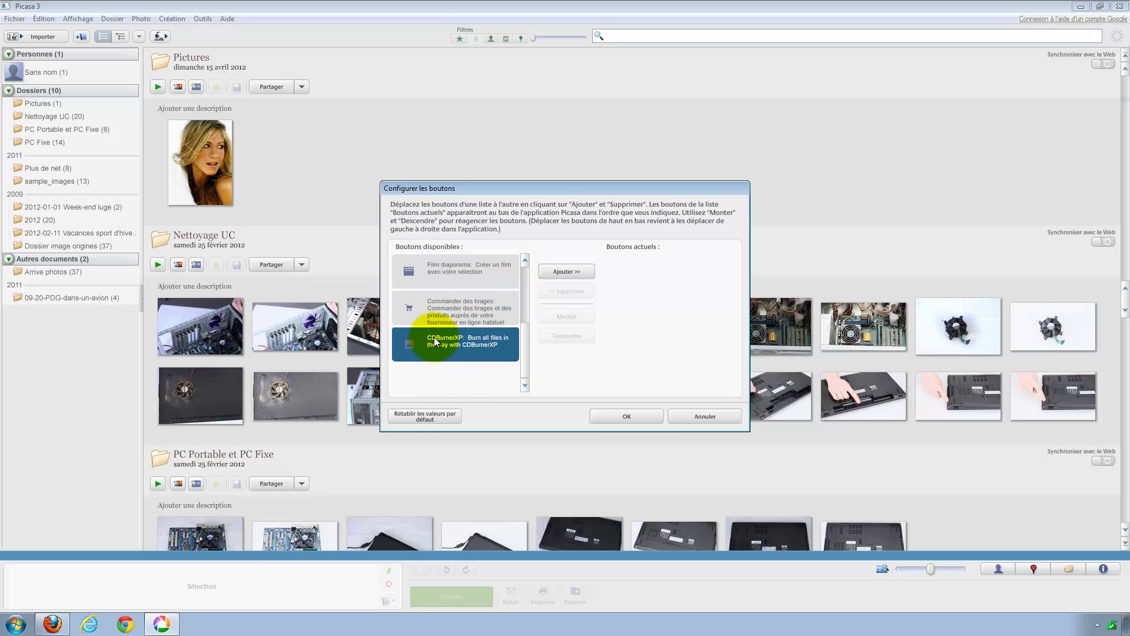
pyautogui.click(563, 272)
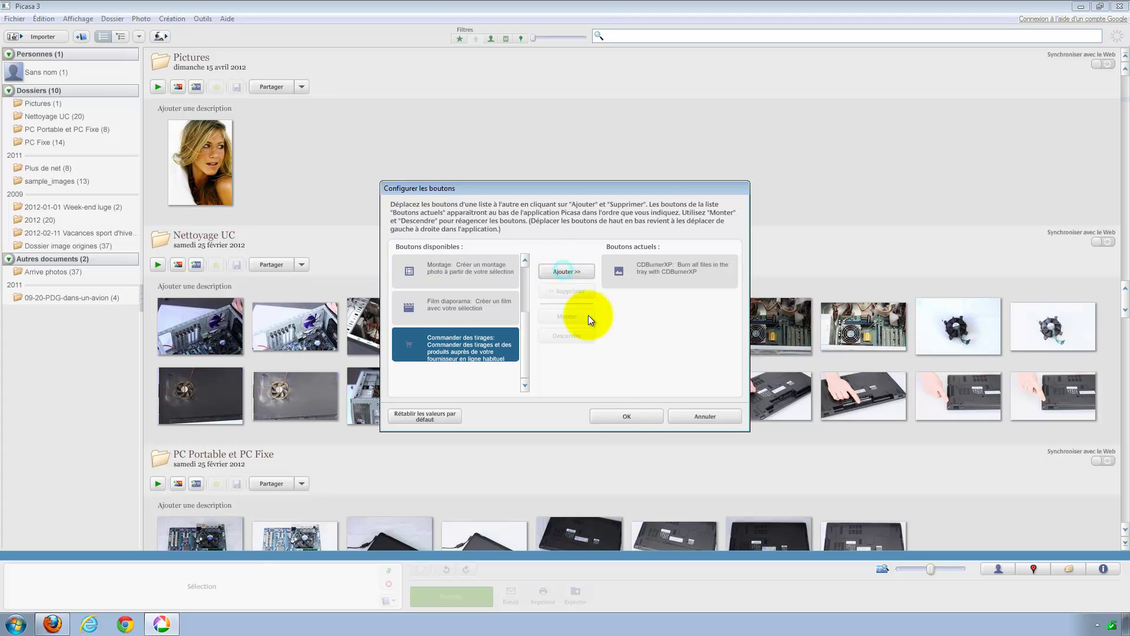
pyautogui.click(612, 422)
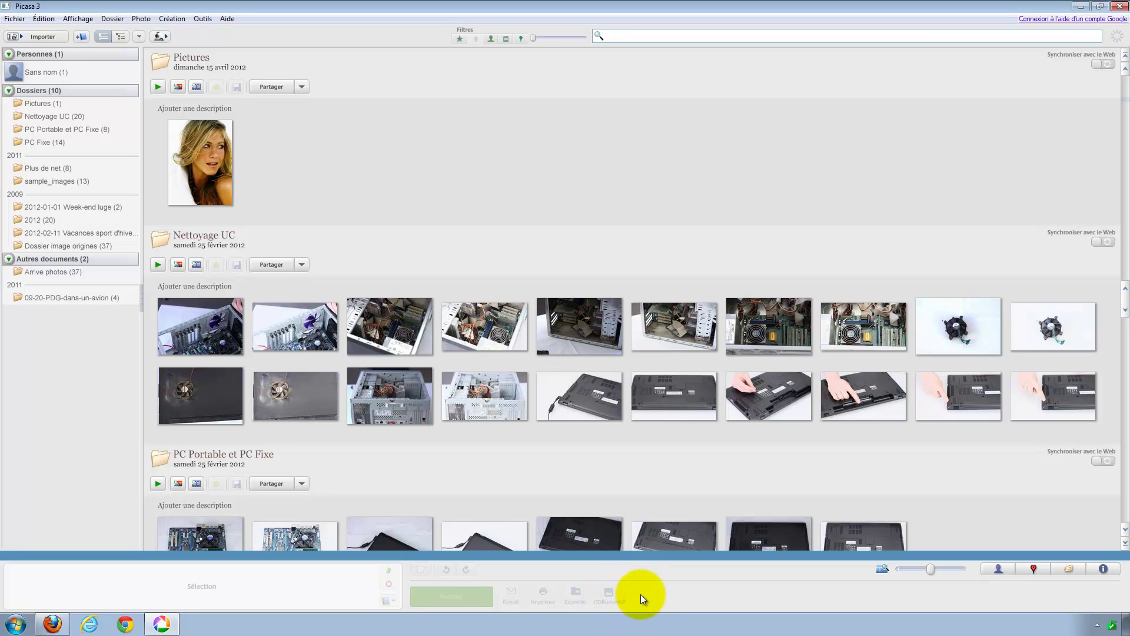
# - Reopen Picasa's button configuration, remove CDBurnerXP from the current buttons, and confirm
pyautogui.rightClick(616, 591)
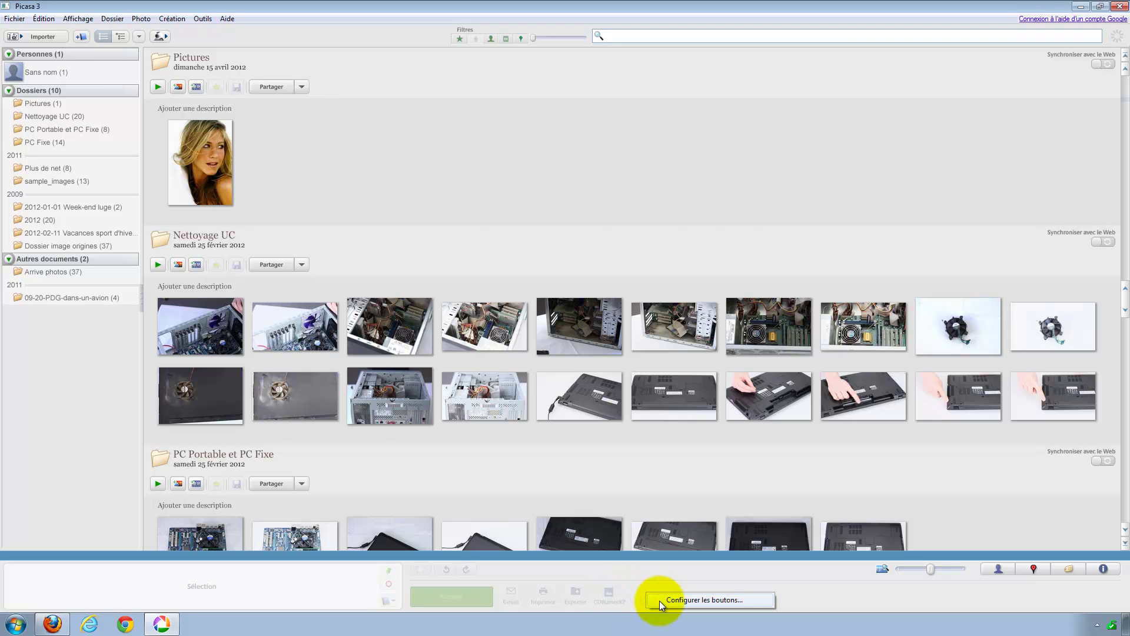
pyautogui.click(658, 599)
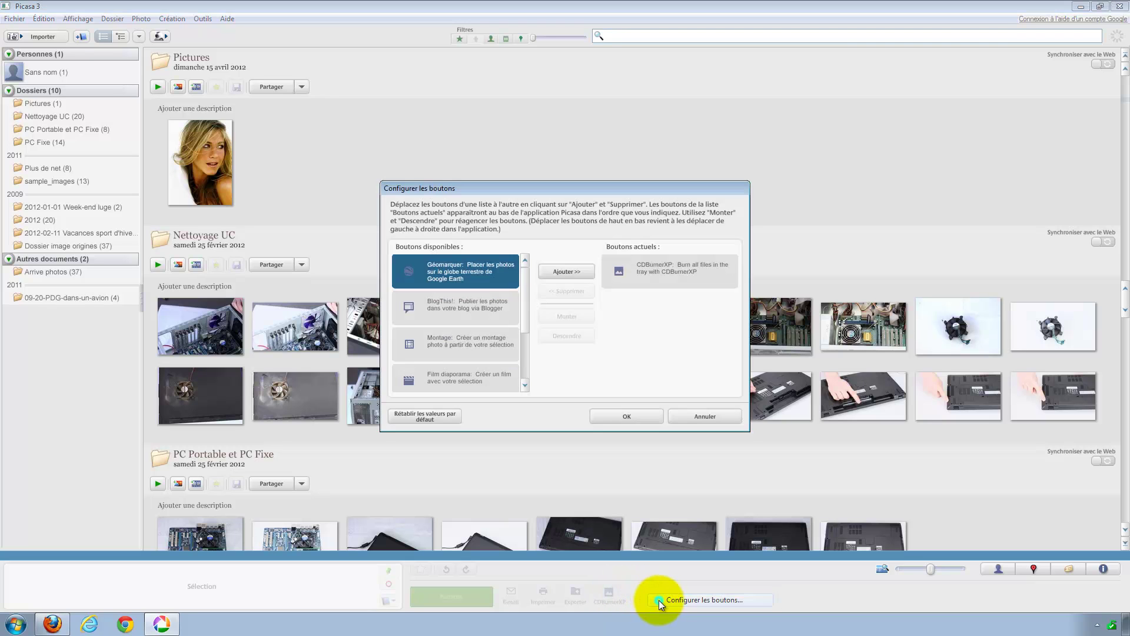
pyautogui.click(635, 265)
pyautogui.click(570, 290)
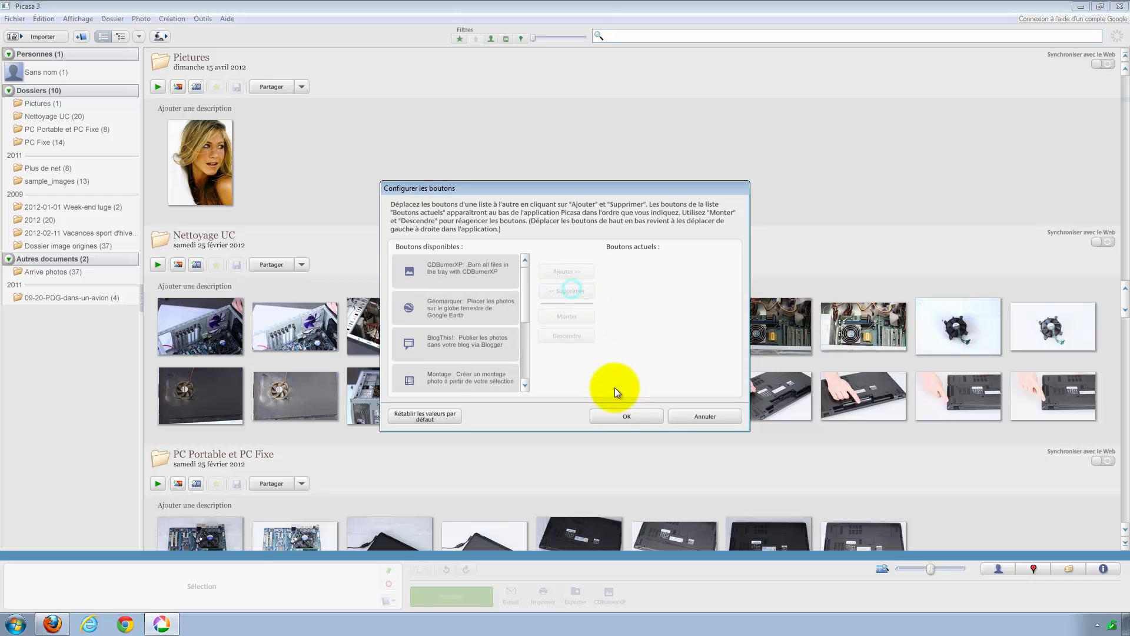
pyautogui.click(619, 417)
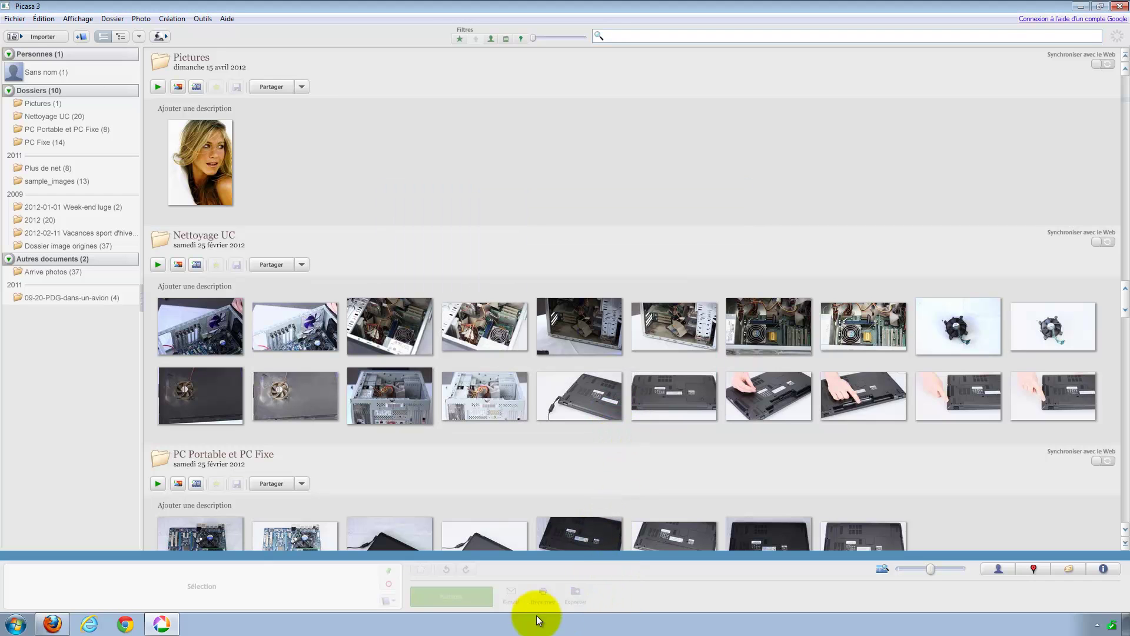
# - Configure the photo tray buttons again, adding CDBurnerXP from the available buttons to the current ones, and confirm
pyautogui.rightClick(609, 592)
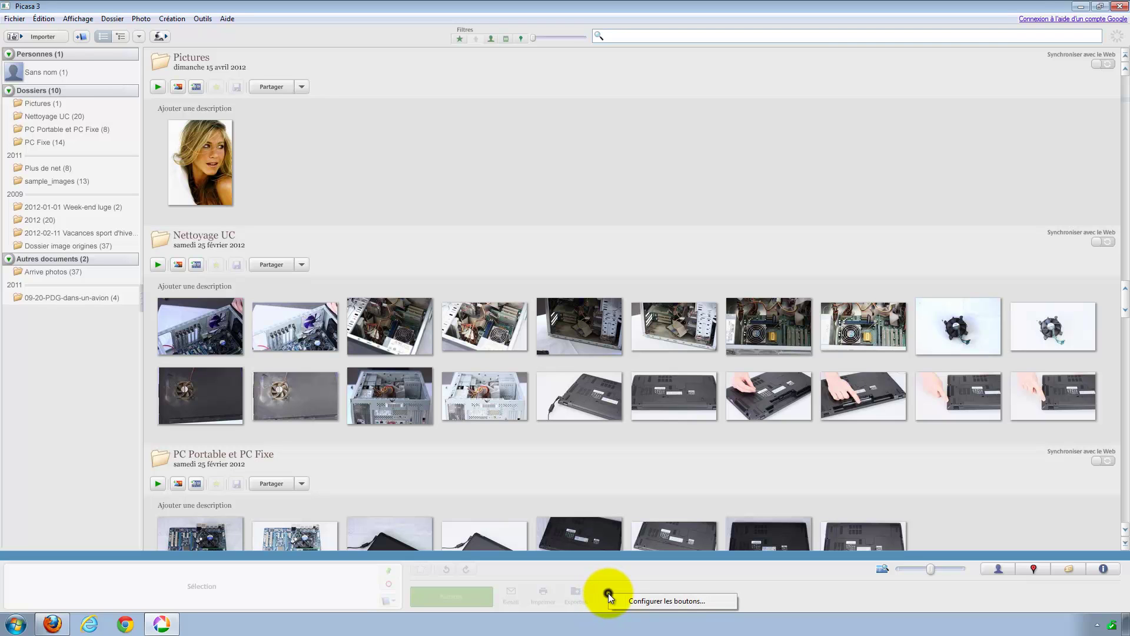
pyautogui.click(630, 601)
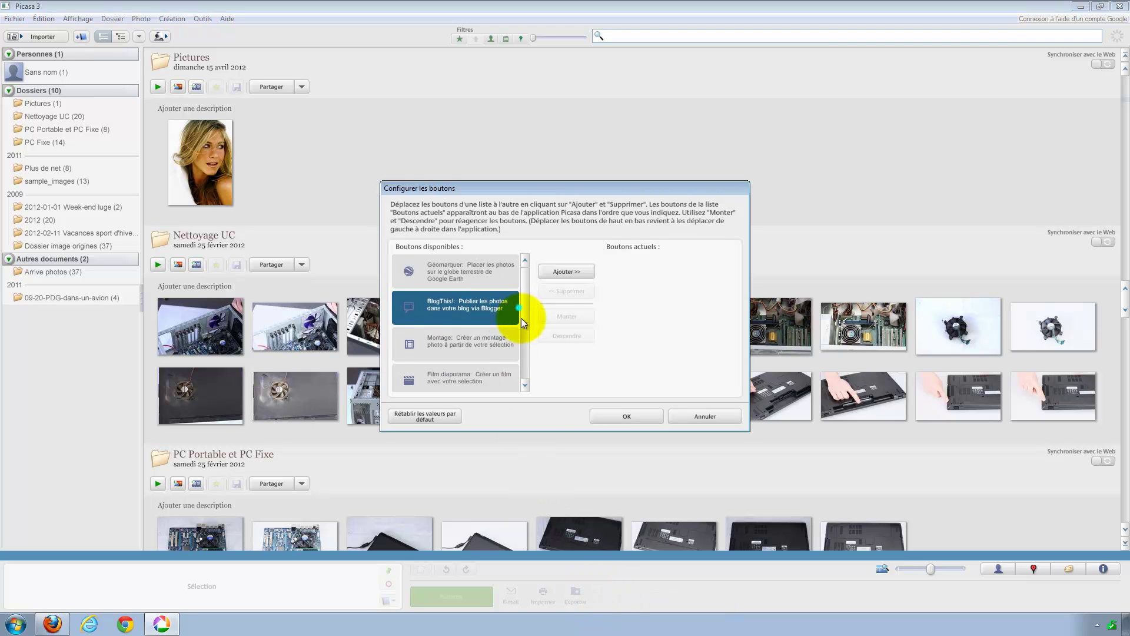
pyautogui.moveTo(524, 309); pyautogui.dragTo(525, 377)
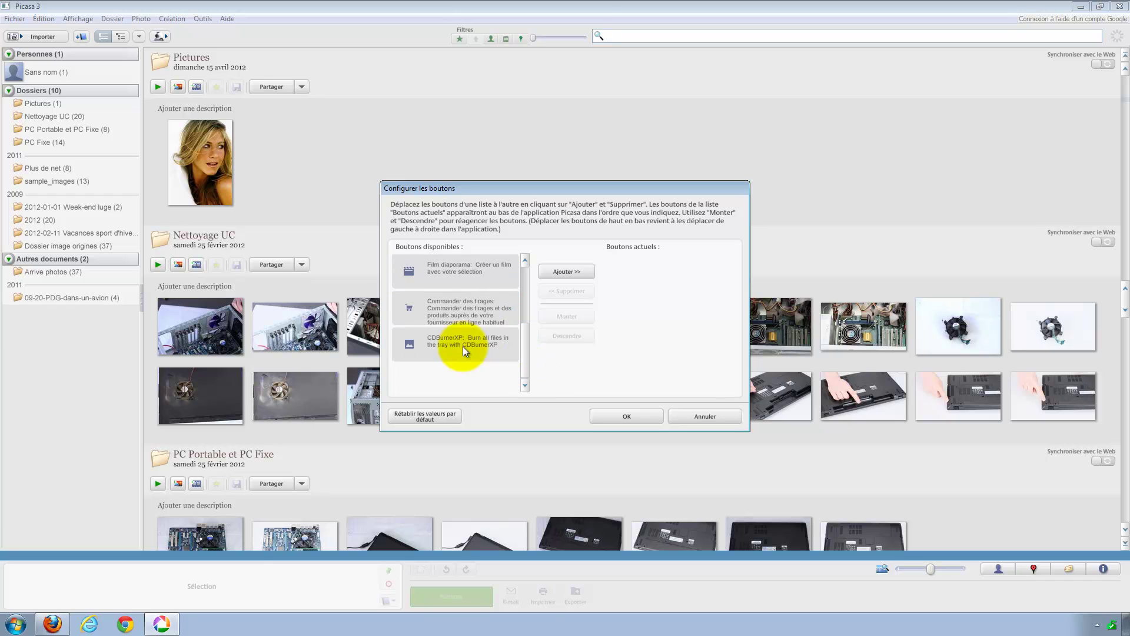
pyautogui.click(462, 344)
pyautogui.click(564, 272)
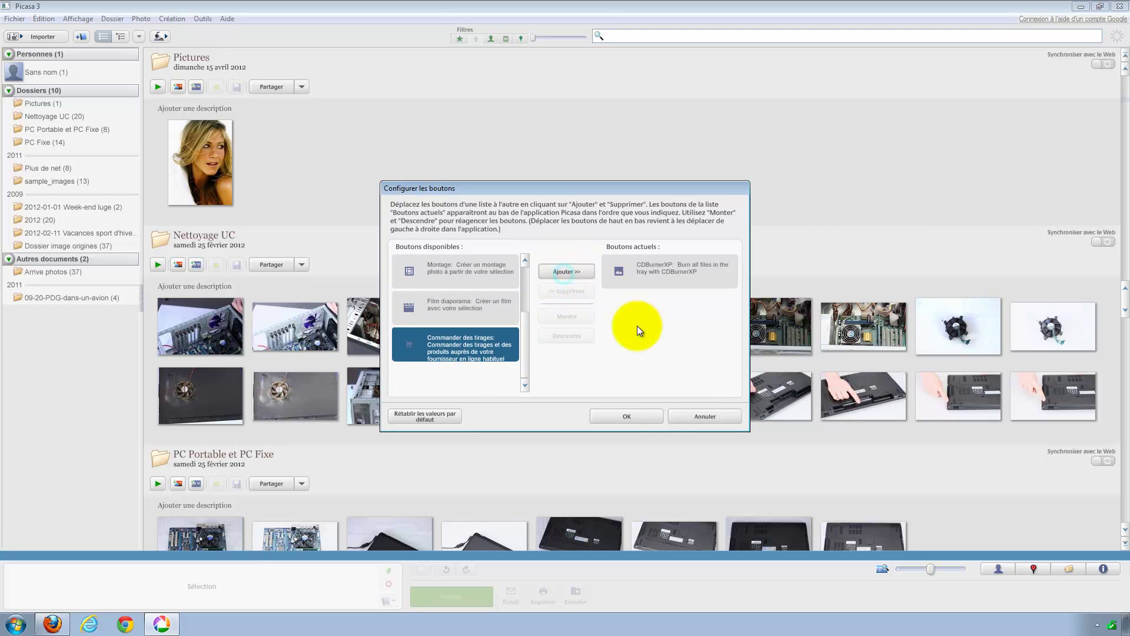
pyautogui.click(613, 415)
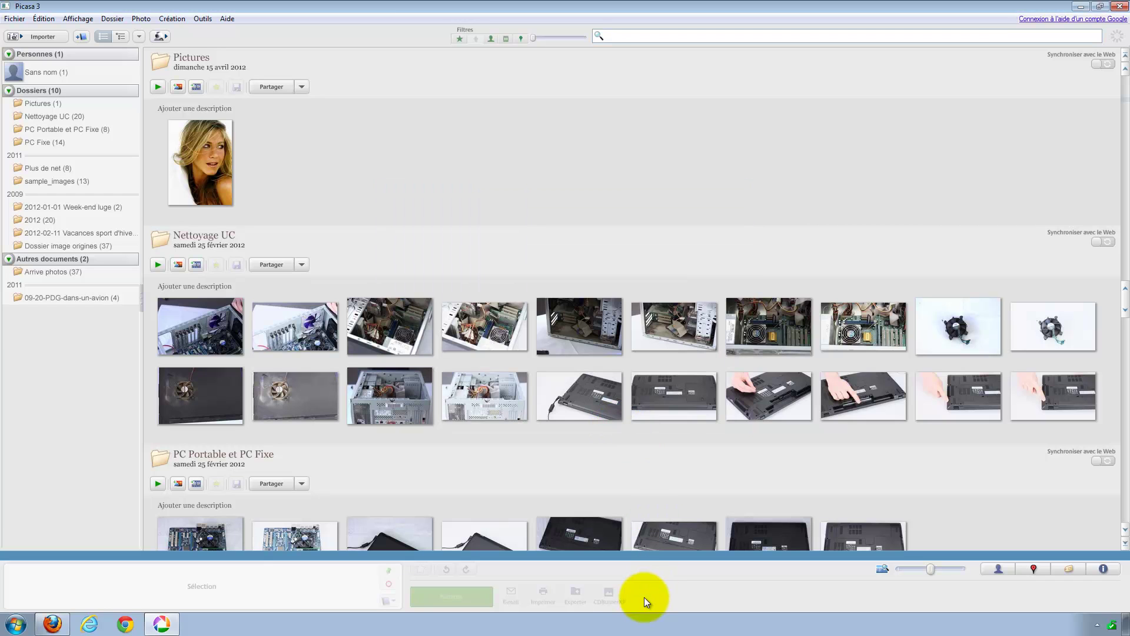
# - Close Picasa 3, minimize Firefox, and relaunch Picasa 3
pyautogui.click(1119, 6)
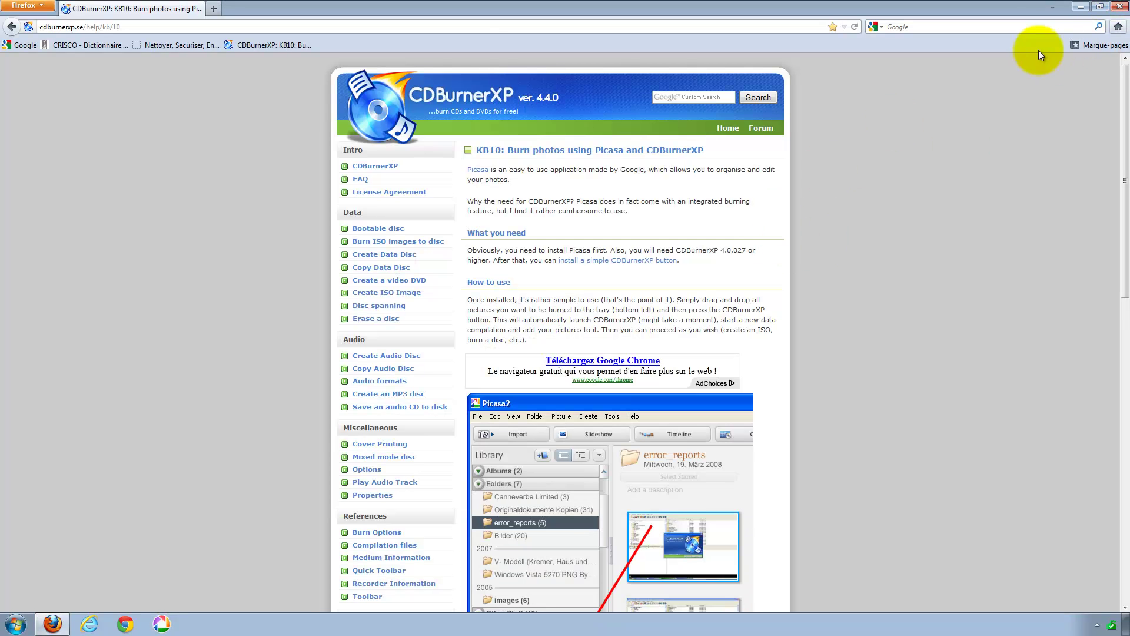
pyautogui.click(1081, 6)
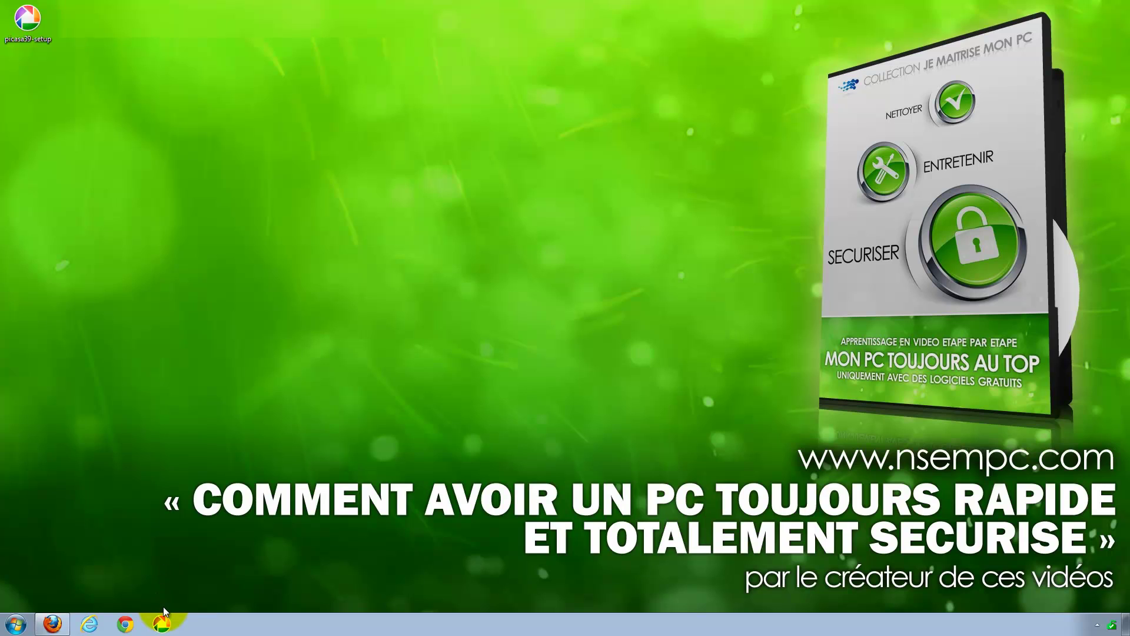
pyautogui.click(151, 628)
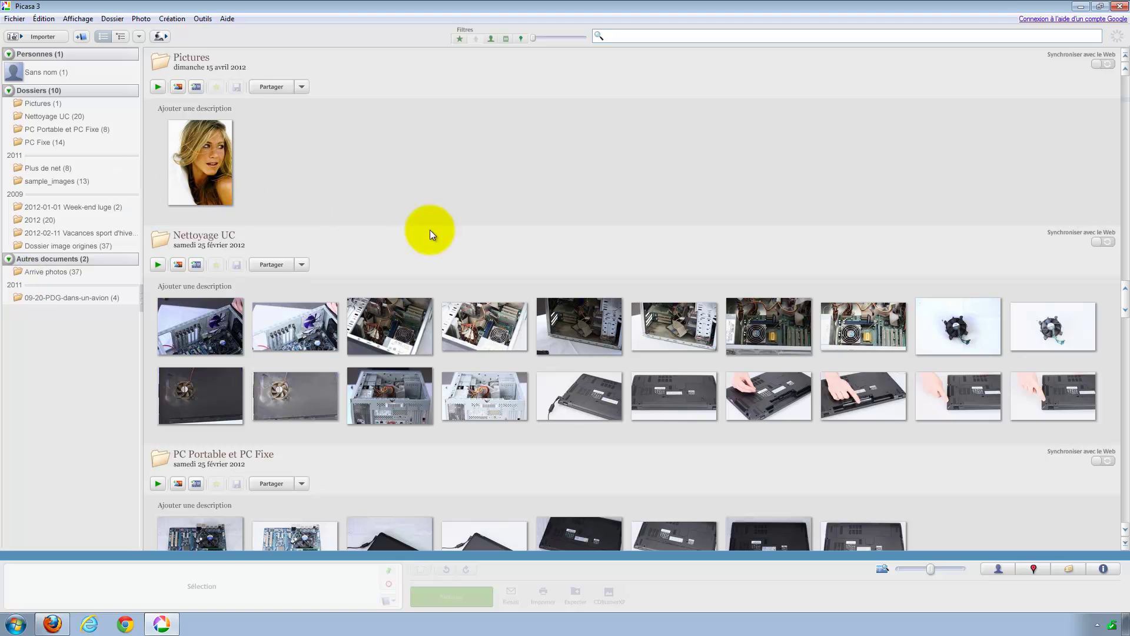
# - Browse the library's photo folders from Nettoyage UC down to 09-20-PDG-dans-un-avion and back up to the first folder
pyautogui.click(197, 331)
pyautogui.scroll(-10, 263, 351)
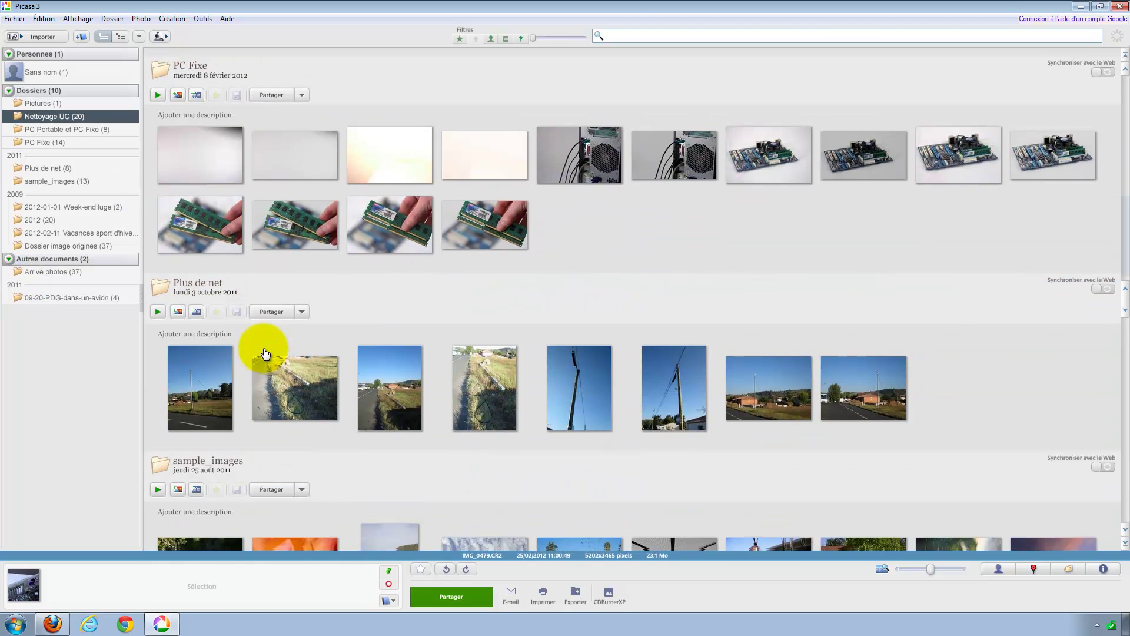
pyautogui.scroll(-8, 265, 351)
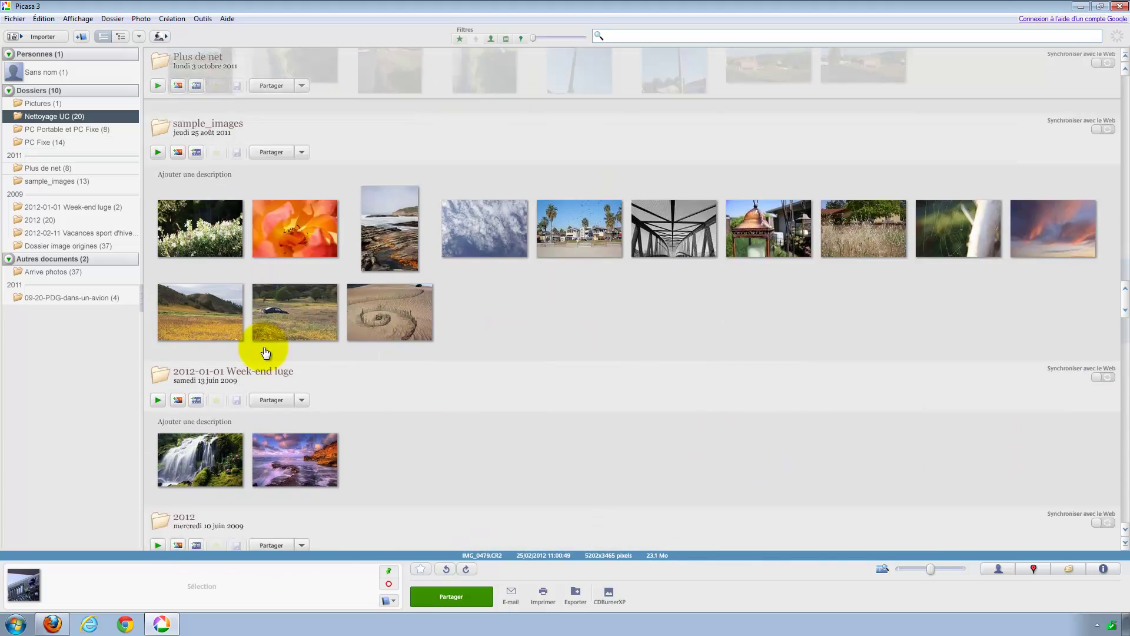
pyautogui.scroll(-12, 265, 352)
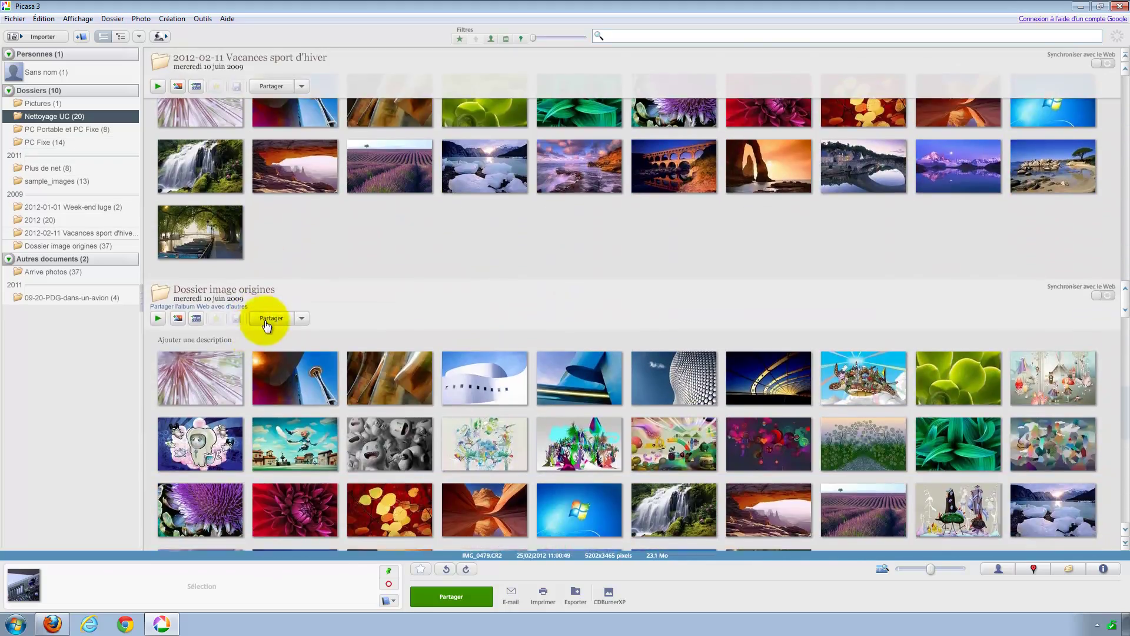
pyautogui.scroll(-10, 274, 318)
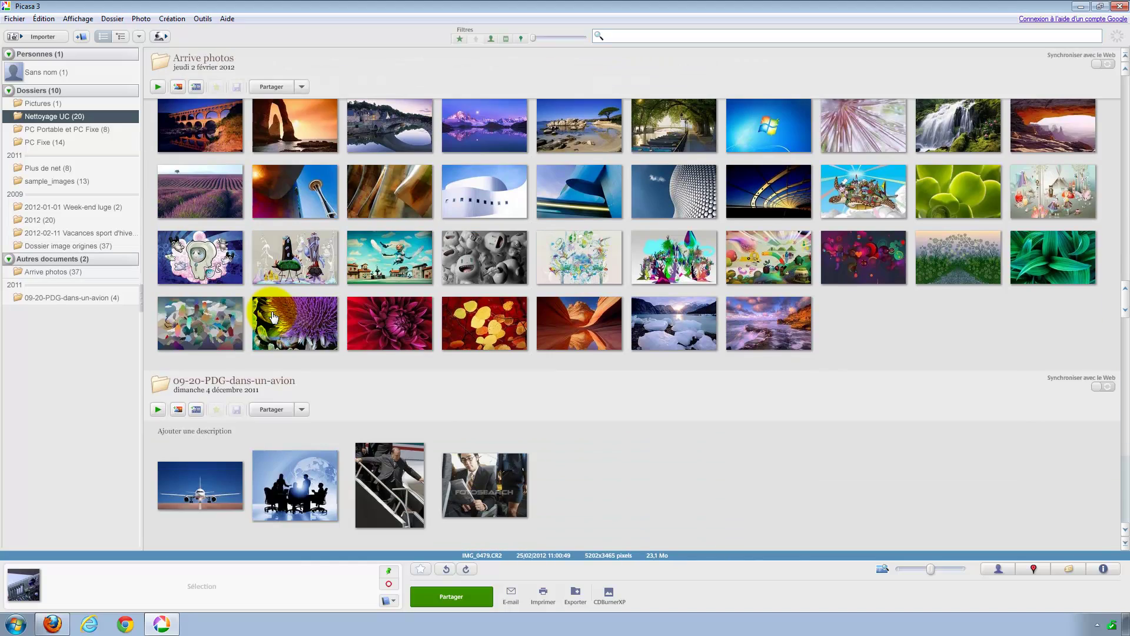
pyautogui.scroll(20, 276, 312)
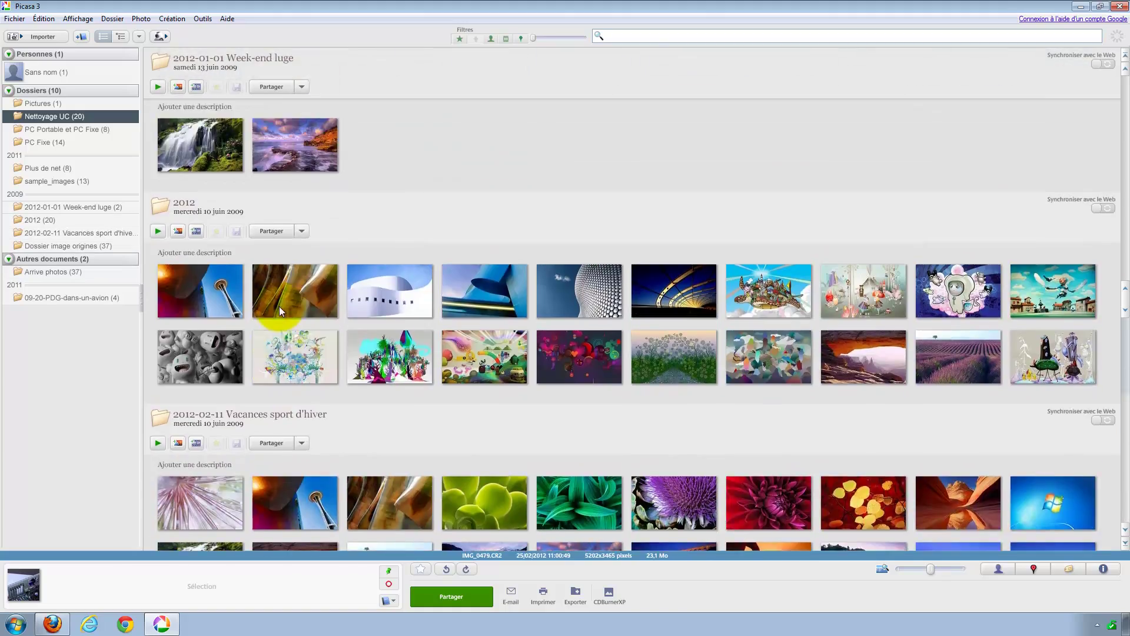
pyautogui.scroll(10, 279, 306)
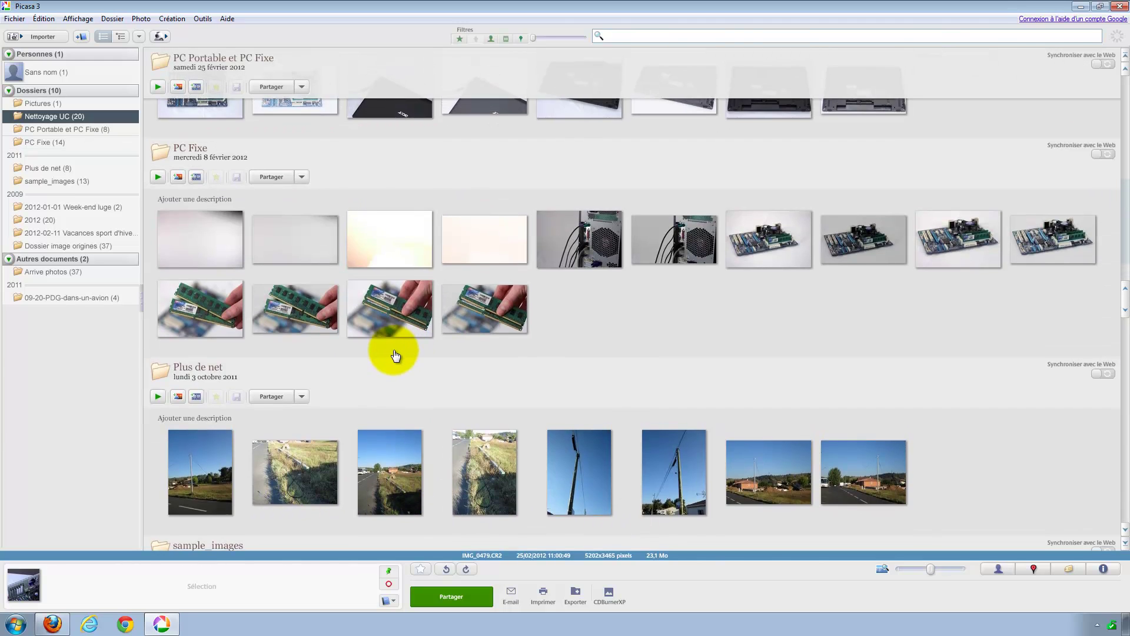
pyautogui.scroll(8, 395, 355)
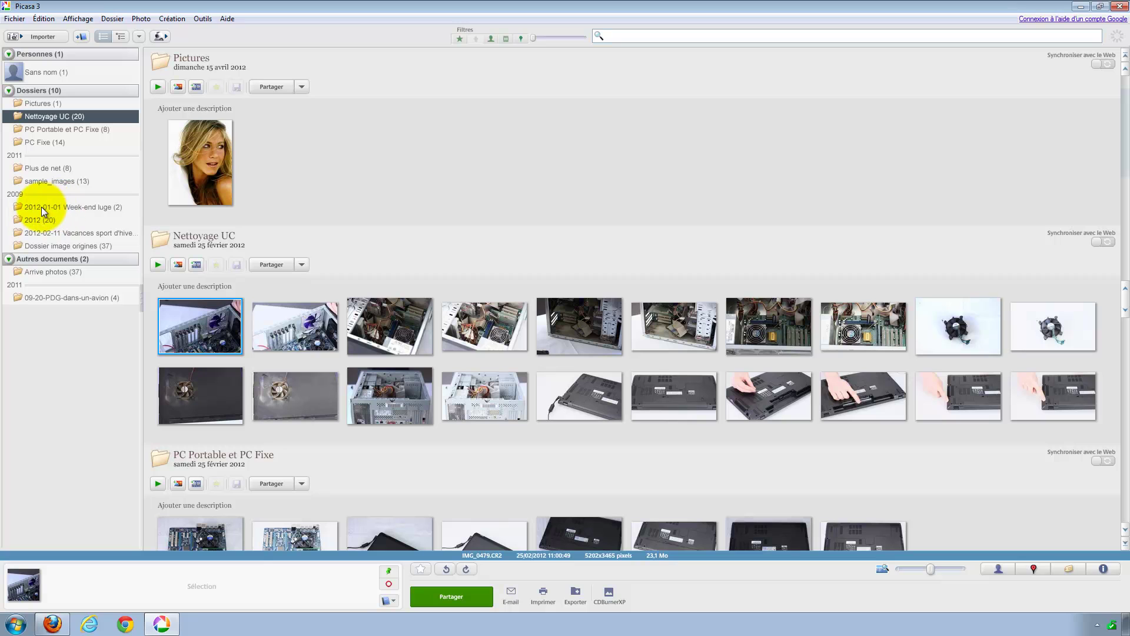
# - Open the 2012-01-01 Week-end luge folder and try selecting its waterfall and seascape photos individually
pyautogui.click(61, 207)
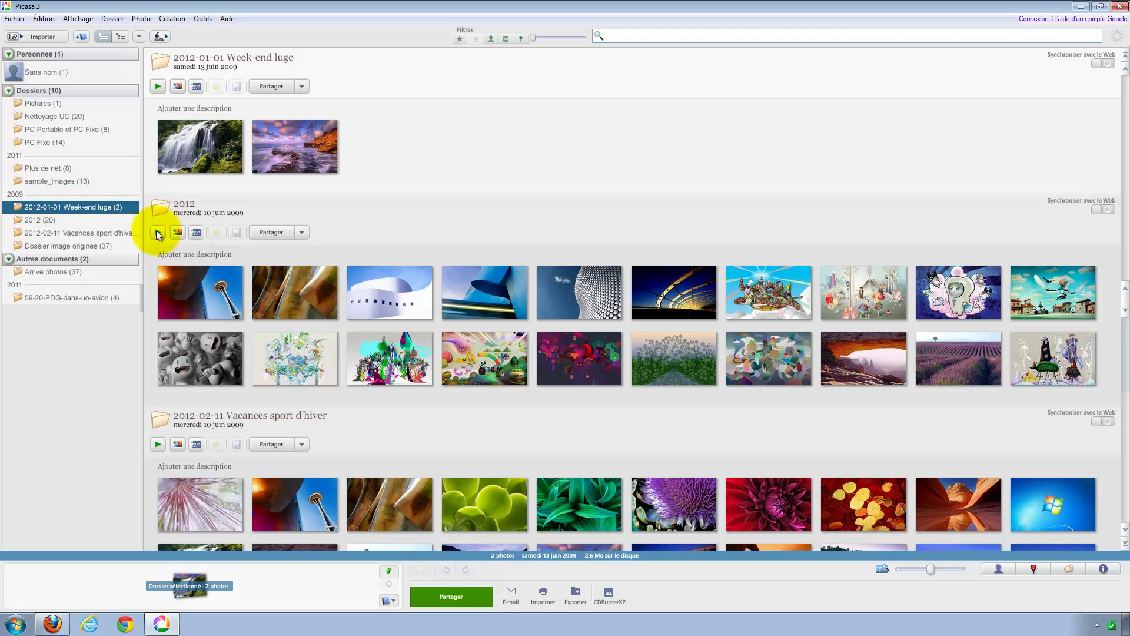
pyautogui.scroll(-3, 56, 222)
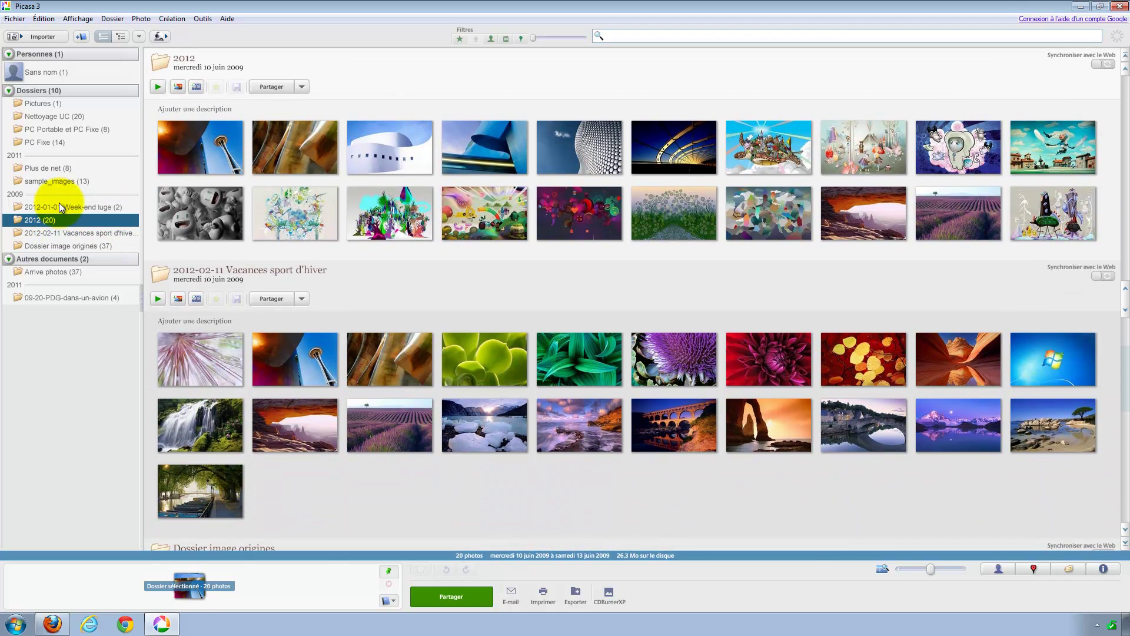
pyautogui.click(63, 209)
pyautogui.click(200, 147)
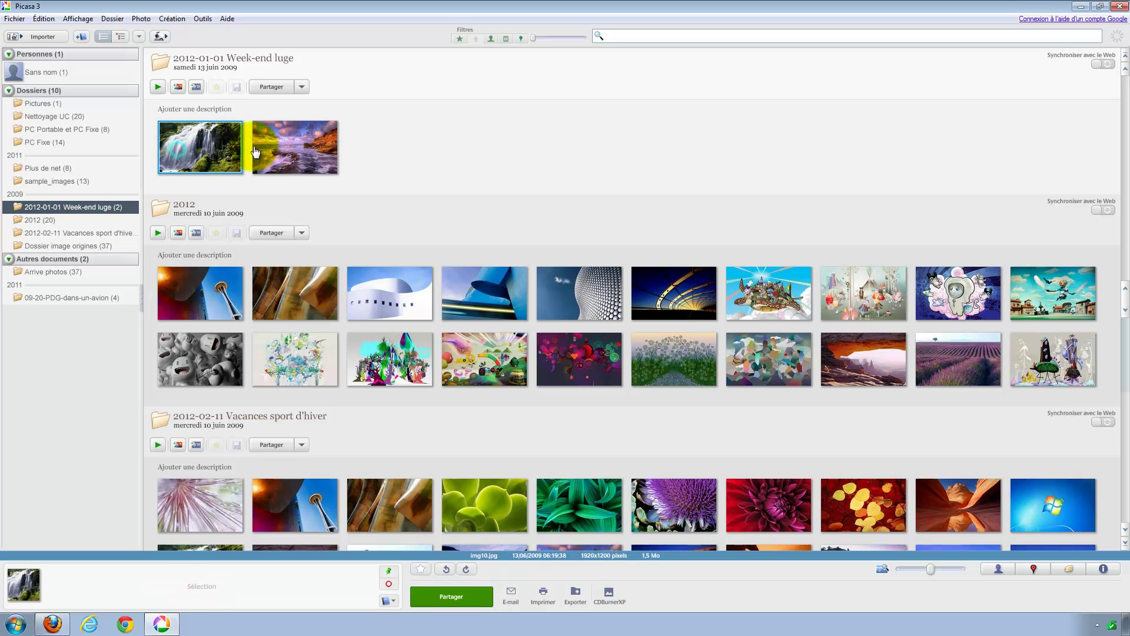
pyautogui.keyDown('ctrl'); pyautogui.click(259, 147); pyautogui.keyUp('ctrl')
pyautogui.click(369, 151)
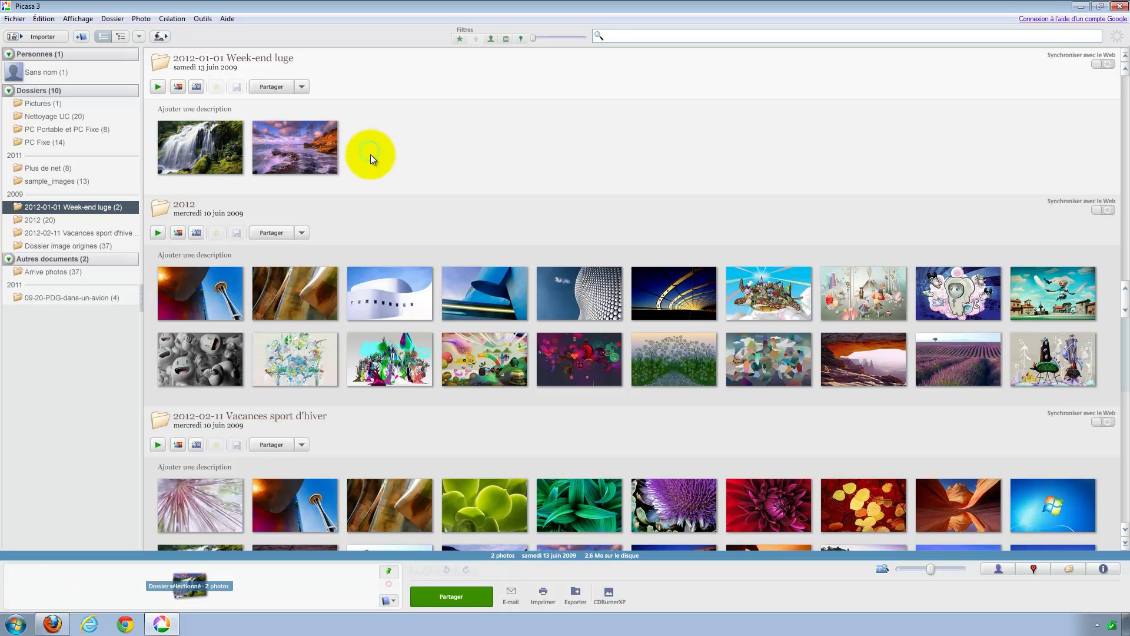
pyautogui.click(294, 147)
pyautogui.click(221, 152)
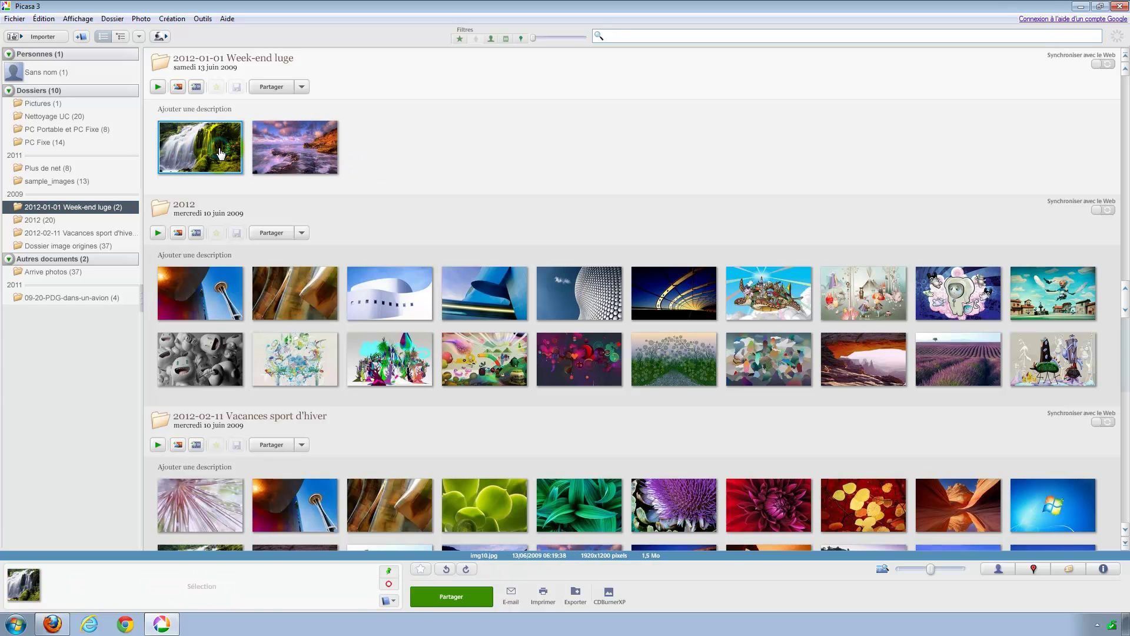
pyautogui.click(318, 157)
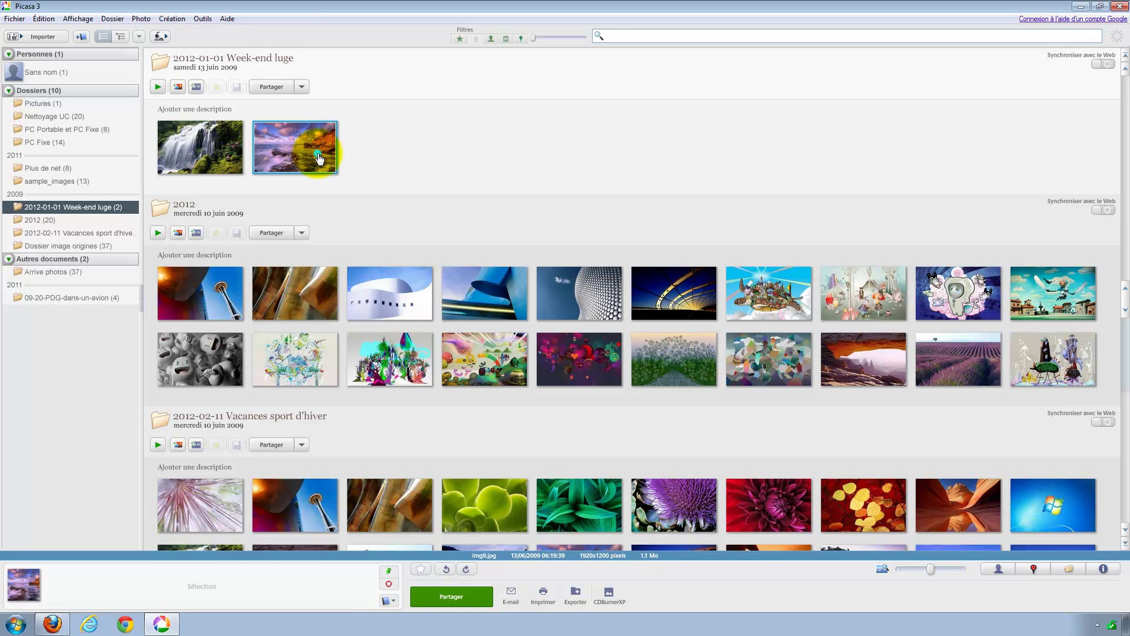
# - Select both photos of the 2012-01-01 Week-end luge folder together
pyautogui.click(62, 207)
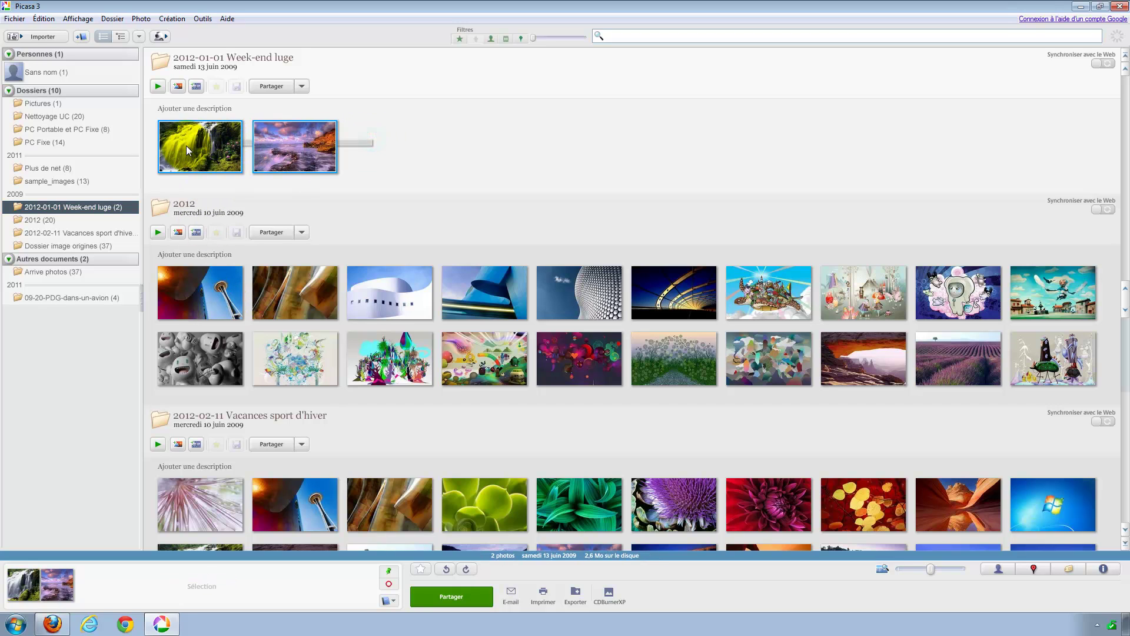
pyautogui.click(399, 149)
pyautogui.moveTo(404, 149); pyautogui.dragTo(233, 150)
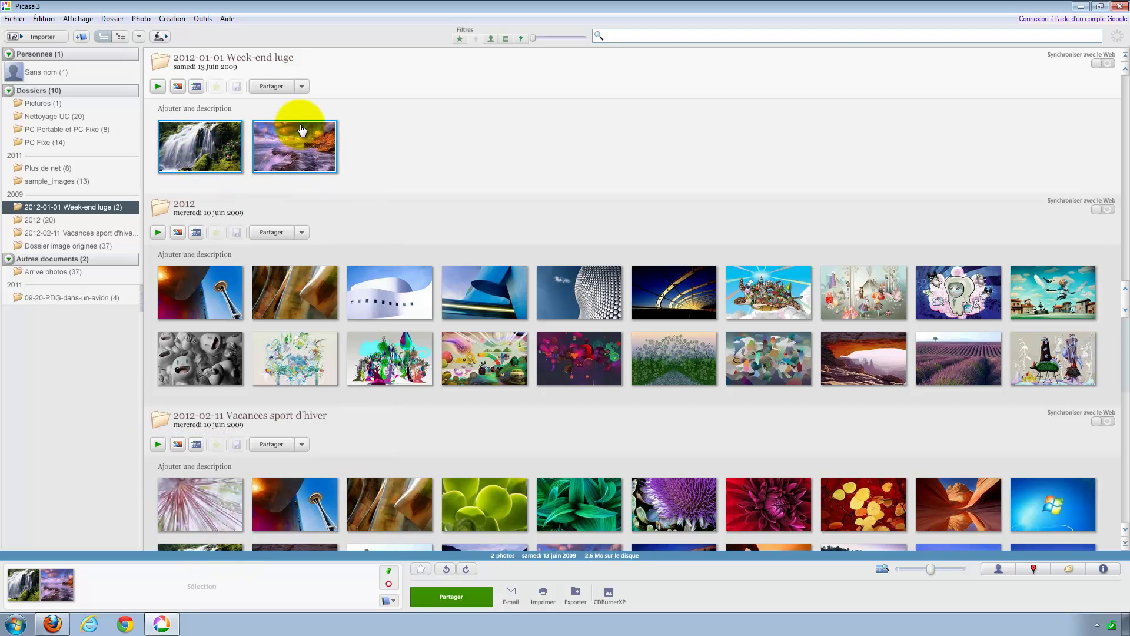
# - Send the two selected photos to CDBurnerXP as a data compilation, then close the compilation window and answer its prompt
pyautogui.click(607, 596)
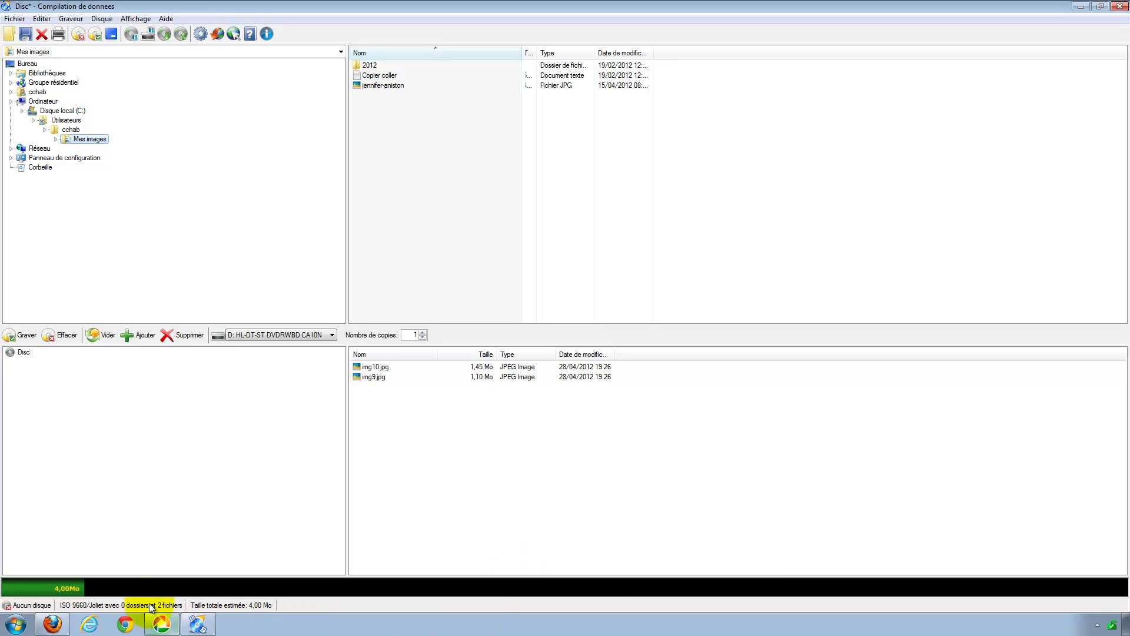
pyautogui.click(1119, 6)
pyautogui.click(614, 315)
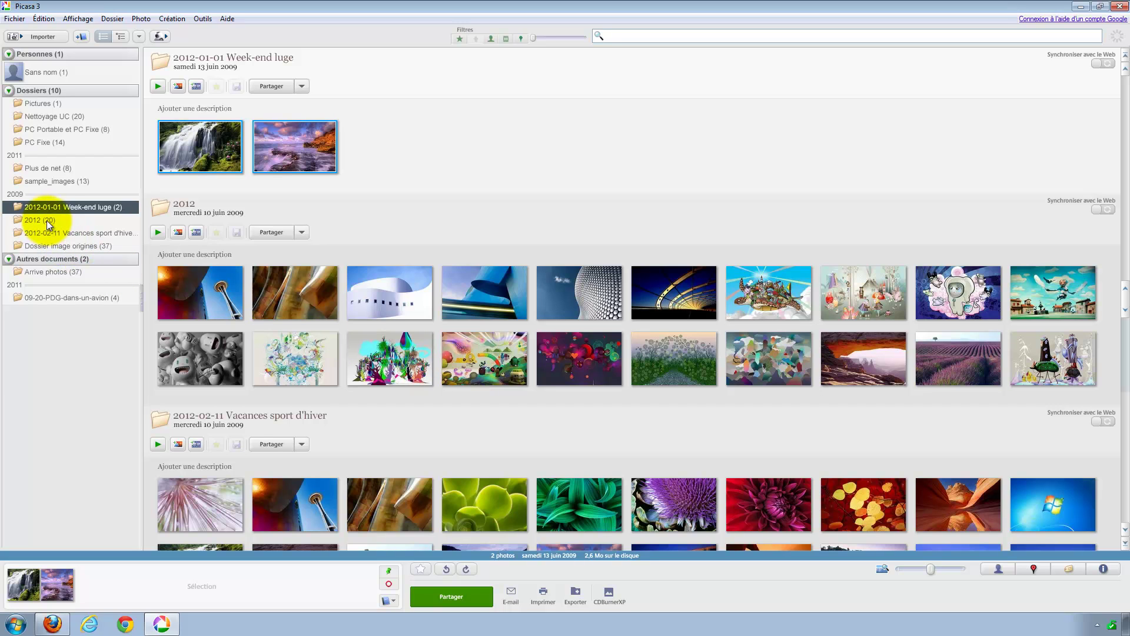
# - Select the whole sample_images folder and send its photos to CDBurnerXP
pyautogui.click(47, 183)
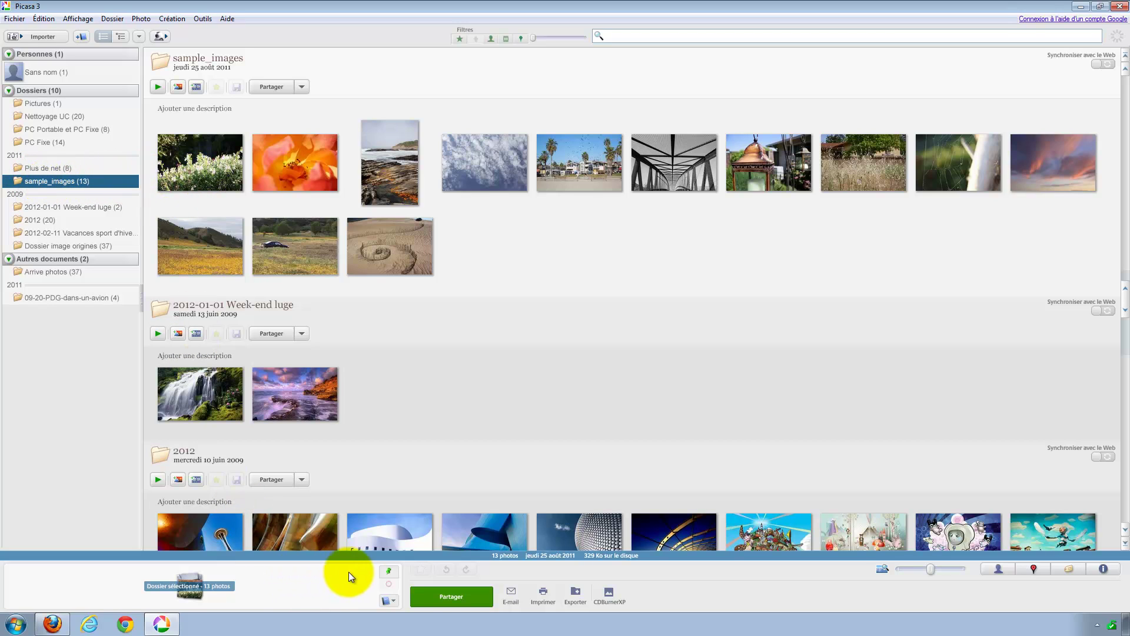
pyautogui.click(609, 597)
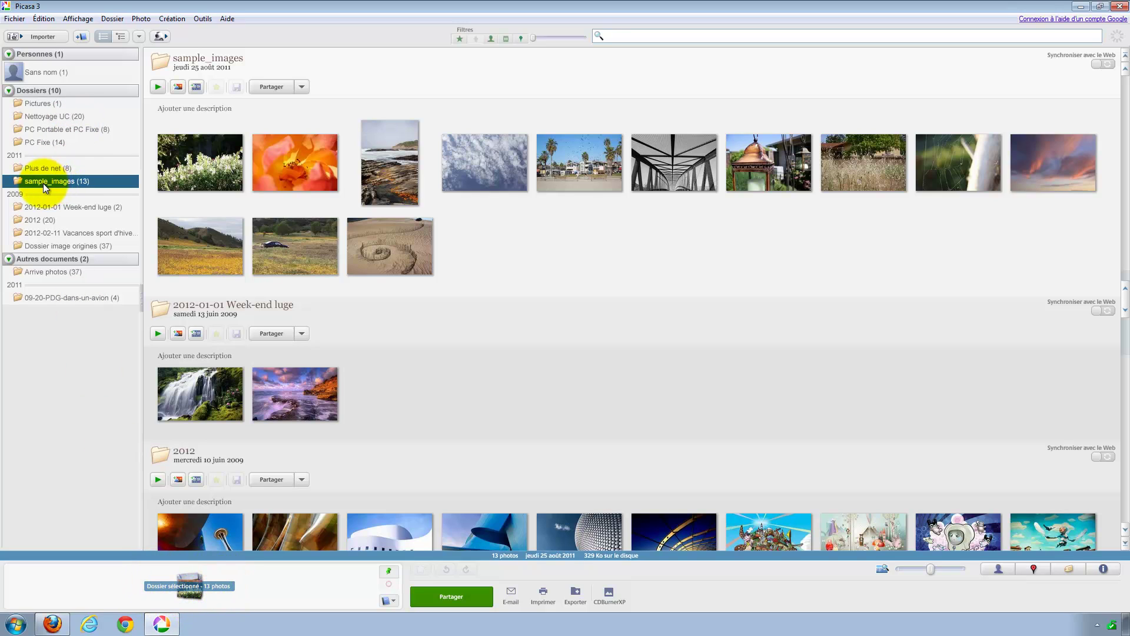
# - View the folders 2012, 2012-01-01 Week-end luge, 2012-02-11 Vacances sport d'hiver and Dossier image origines by selecting them one after another
pyautogui.click(47, 220)
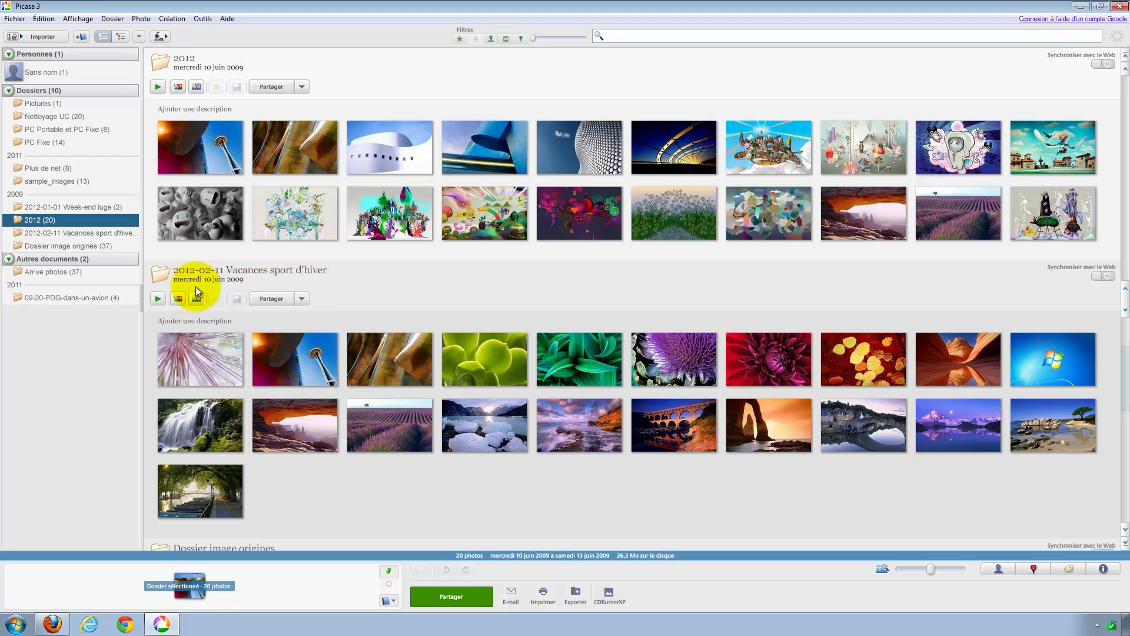
pyautogui.click(42, 208)
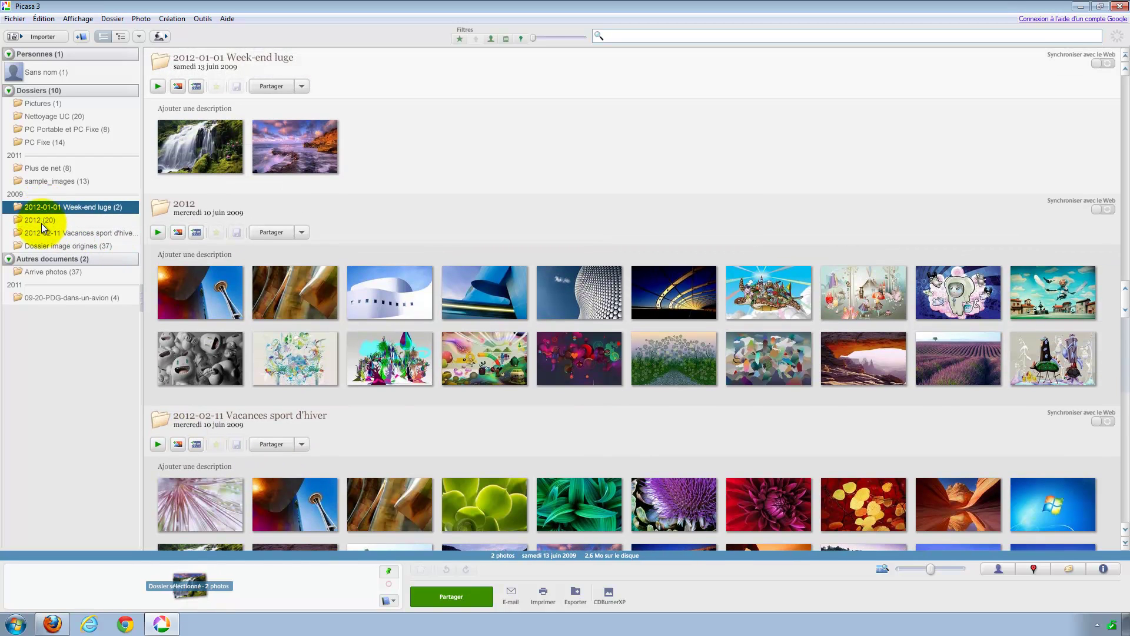
pyautogui.click(41, 223)
pyautogui.click(43, 231)
pyautogui.click(51, 242)
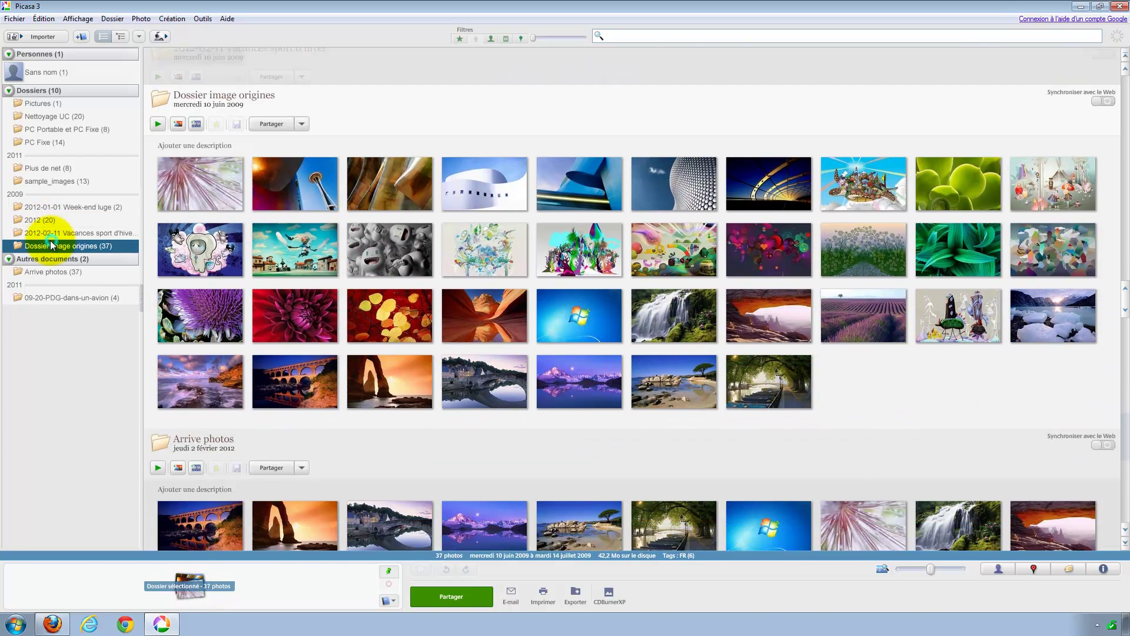
# - Hold all photos of the 2012-01-01 Week-end luge folder and of the 2012 folder in the photo tray
pyautogui.click(51, 210)
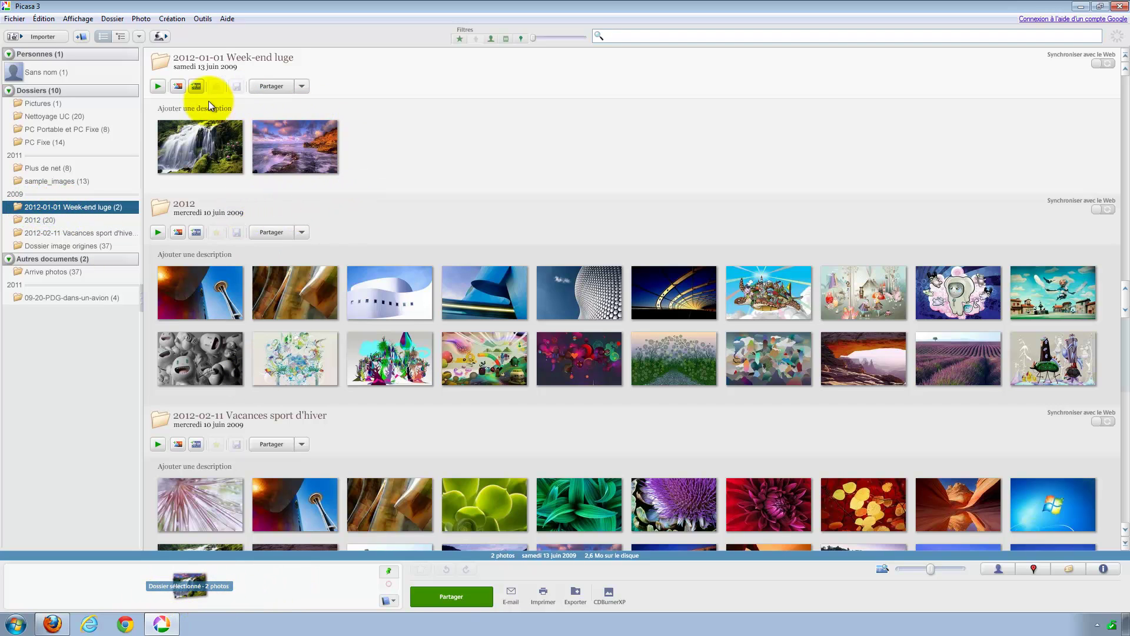
pyautogui.click(389, 574)
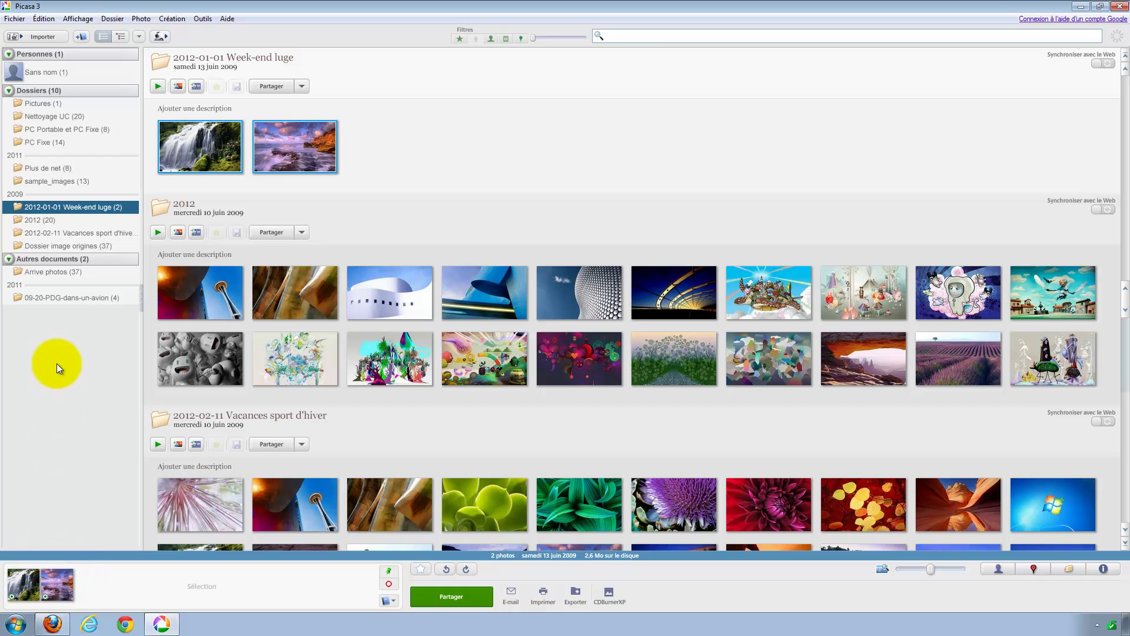
pyautogui.click(49, 219)
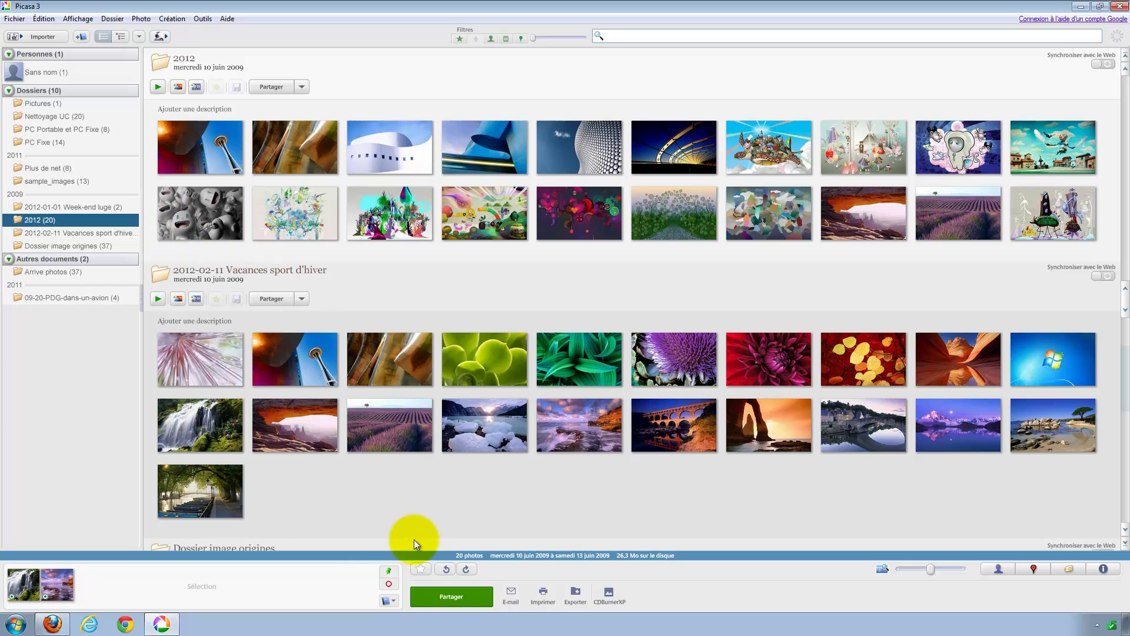
pyautogui.click(387, 581)
pyautogui.hotkey('ctrl', 'a')
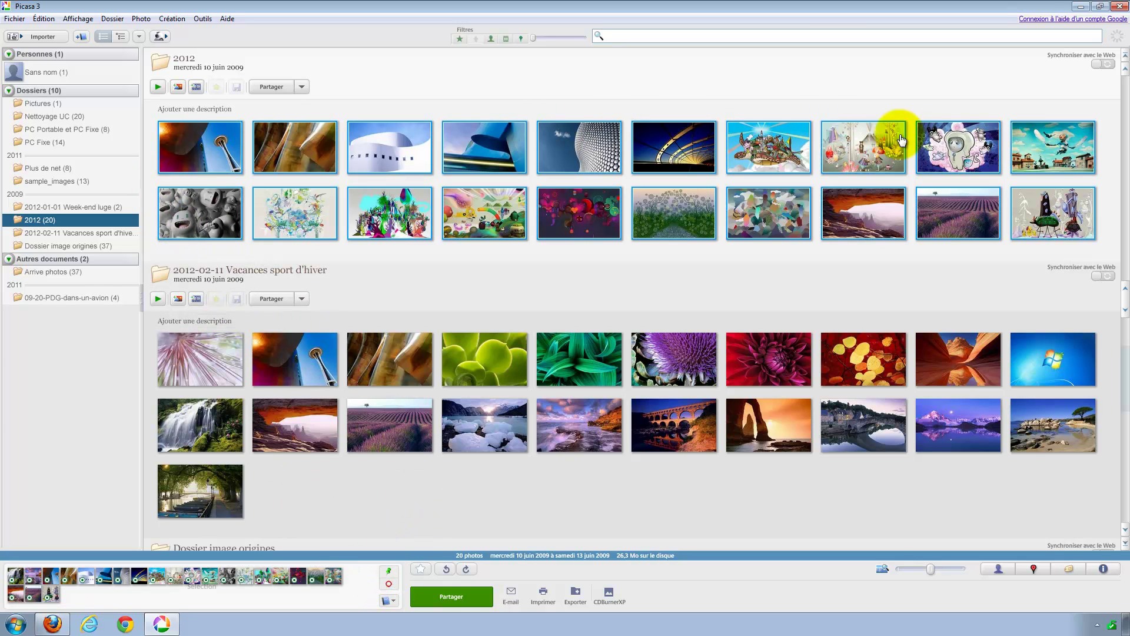
# - Hold all photos of the 2012-02-11 Vacances sport d'hiver folder and of the Dossier image origines folder in the photo tray
pyautogui.click(86, 233)
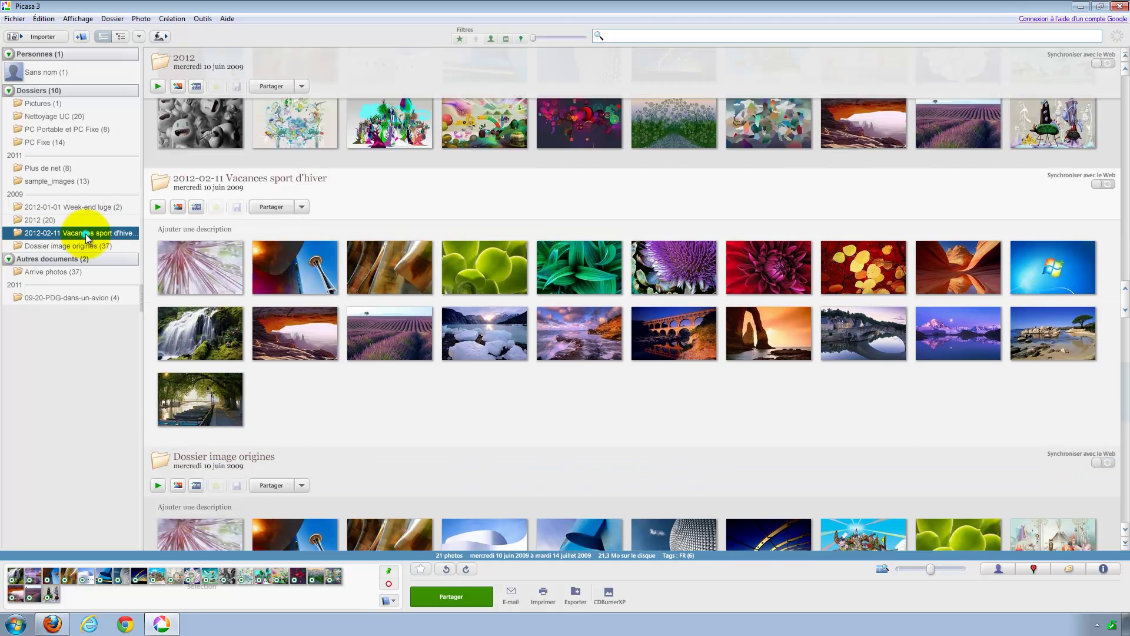
pyautogui.click(388, 572)
pyautogui.hotkey('ctrl', 'a')
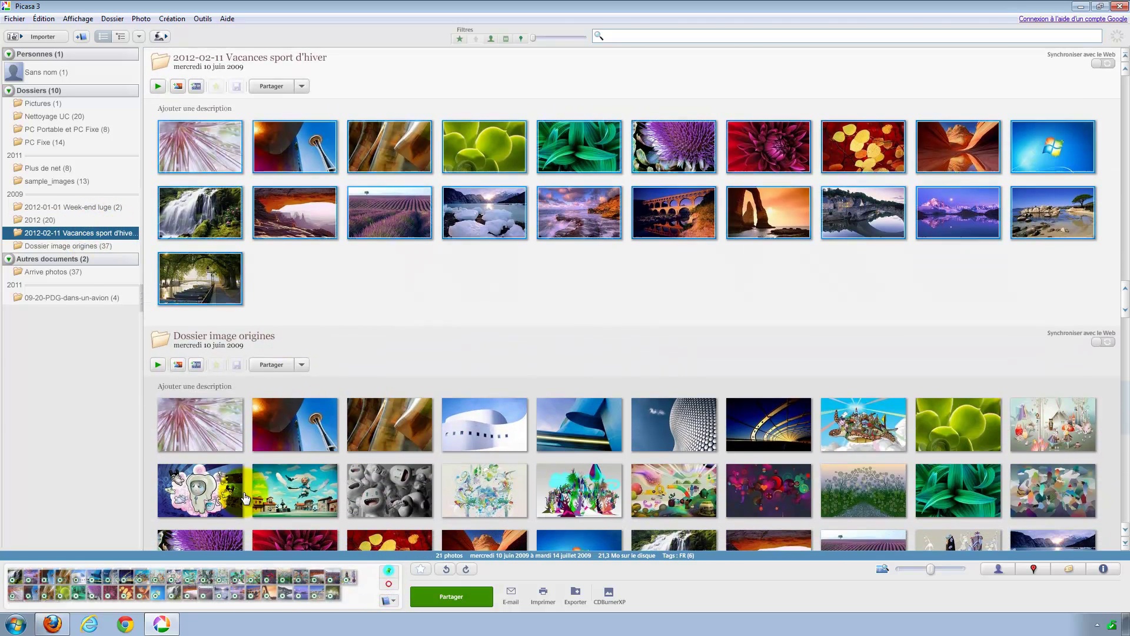
pyautogui.click(92, 246)
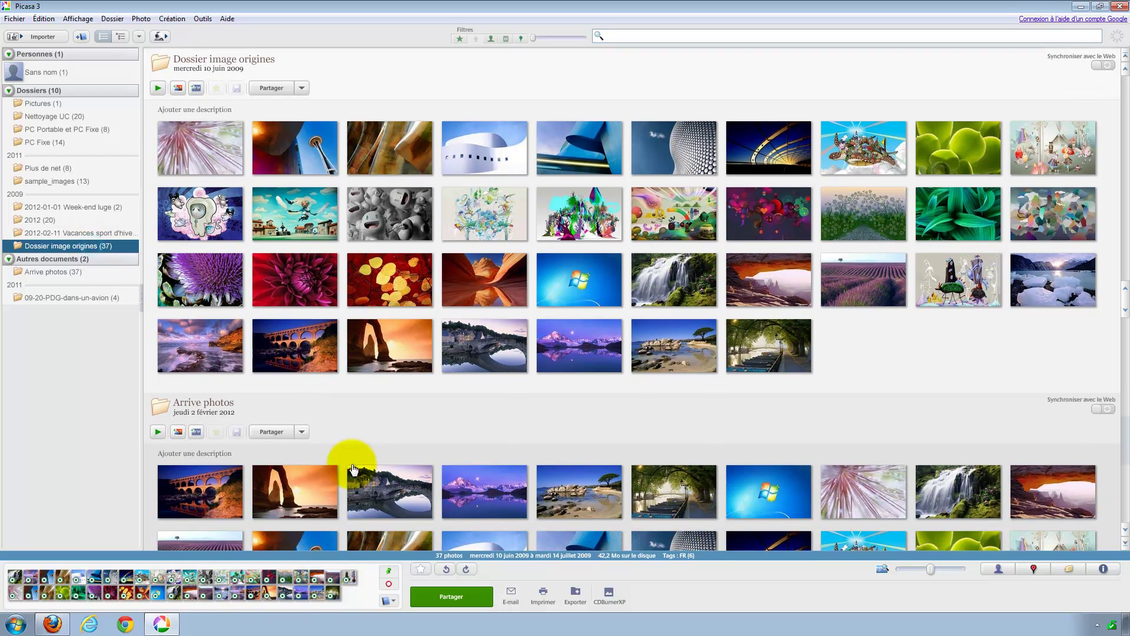
pyautogui.click(389, 575)
pyautogui.hotkey('ctrl', 'a')
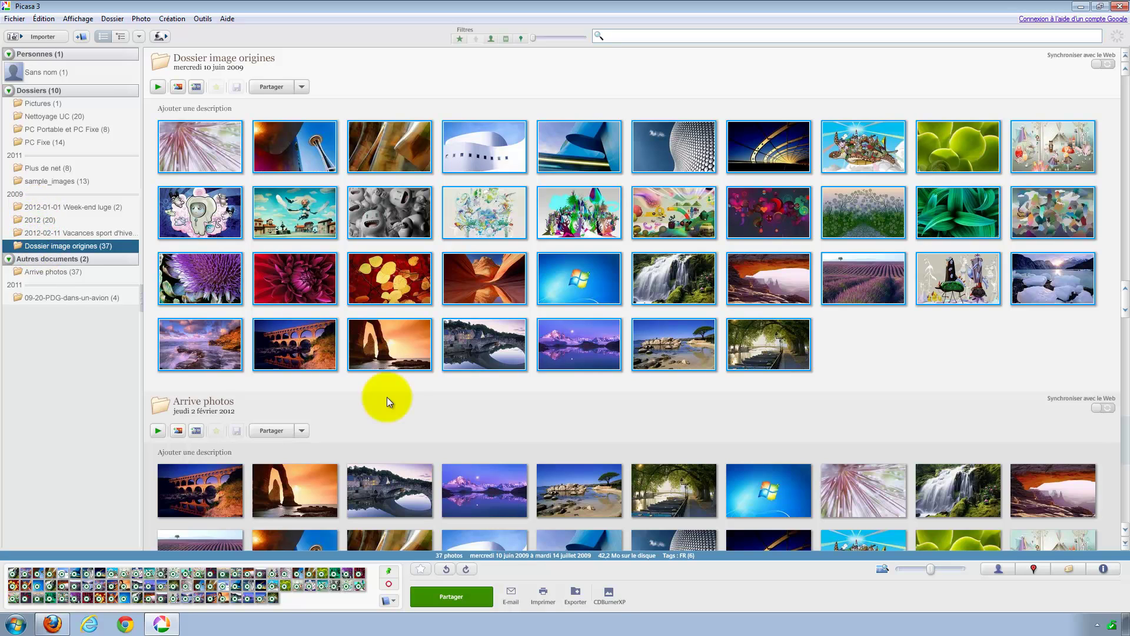
# - Send all photos held in the tray to CDBurnerXP as a data compilation, then close the compilation without saving it
pyautogui.click(610, 595)
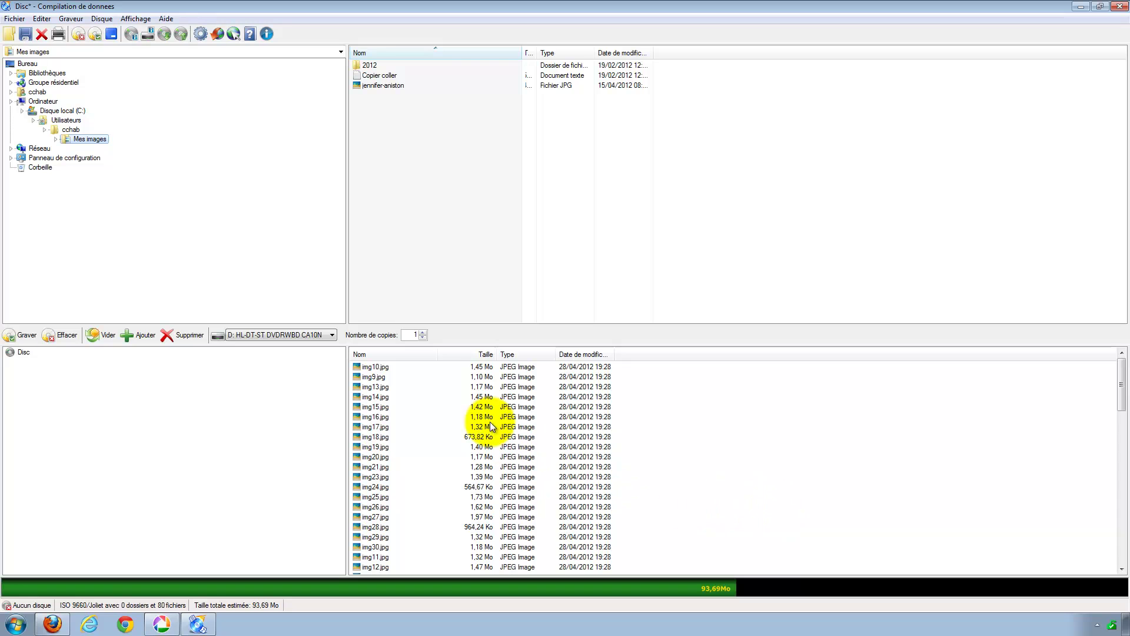
pyautogui.moveTo(1121, 392); pyautogui.dragTo(1083, 369)
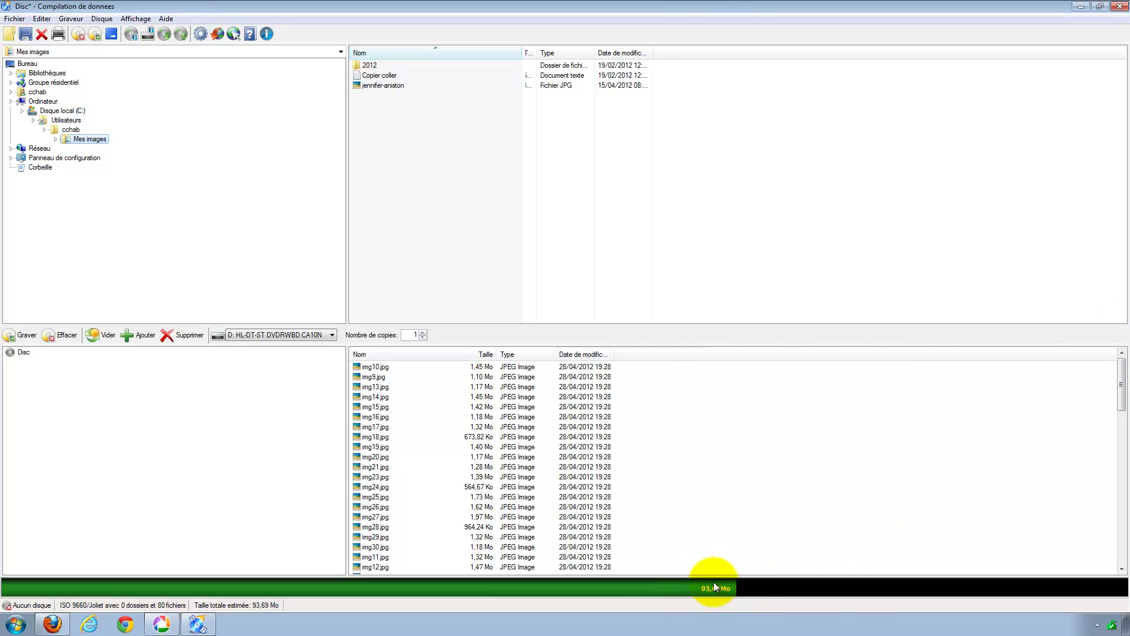
pyautogui.click(1120, 5)
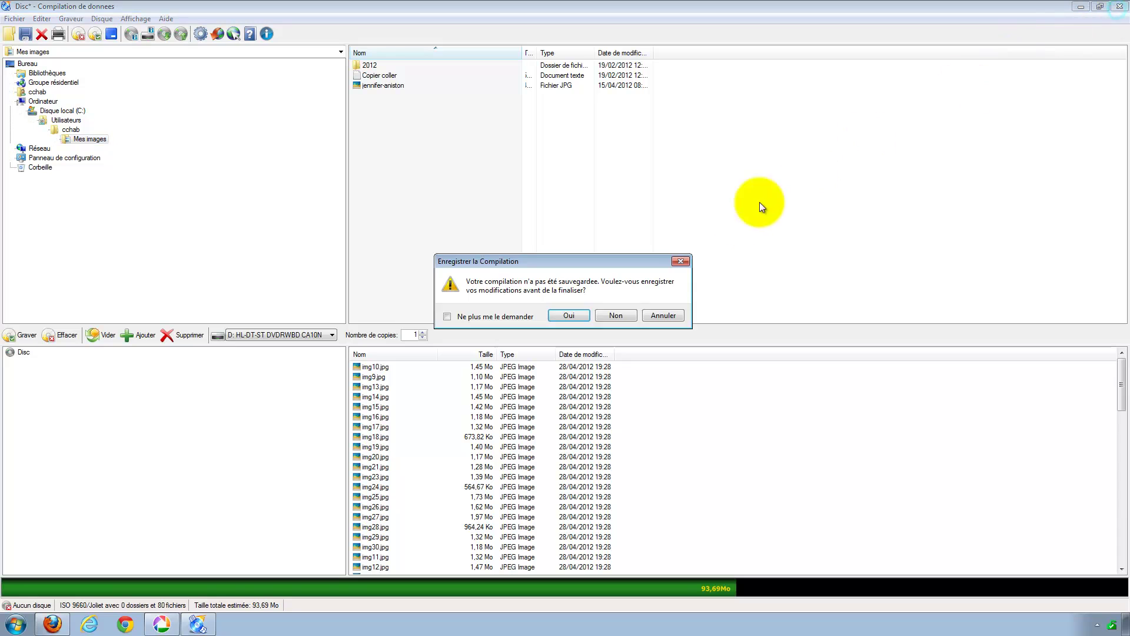
pyautogui.click(627, 314)
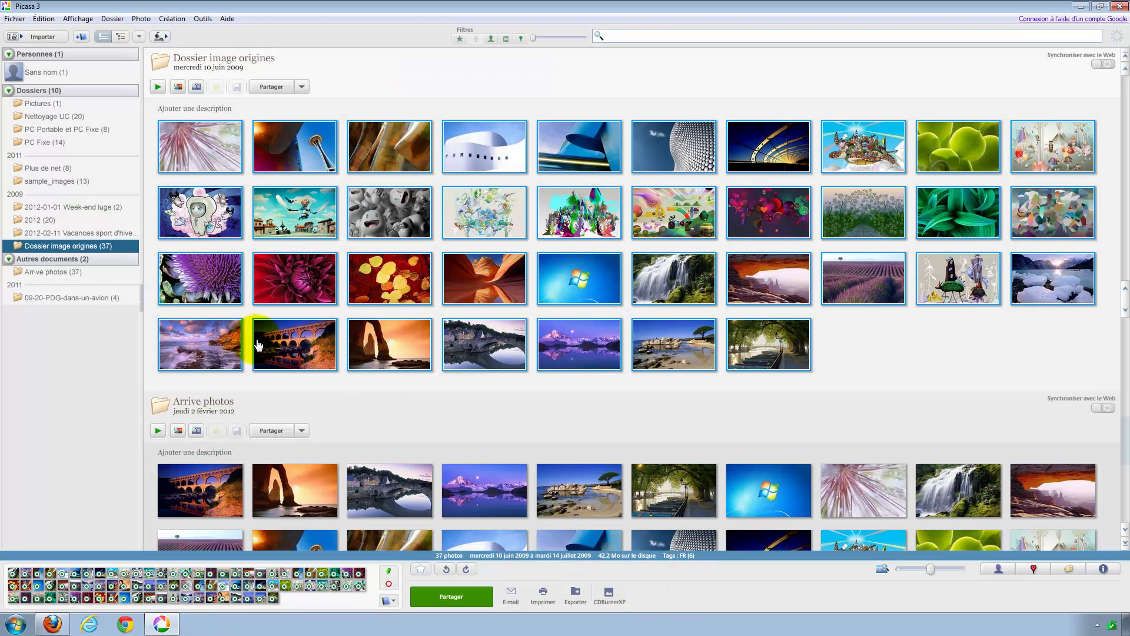
# - Select the 2012-01-01 Week-end luge folder and clear the whole photo tray, confirming the removal of all held items
pyautogui.click(64, 206)
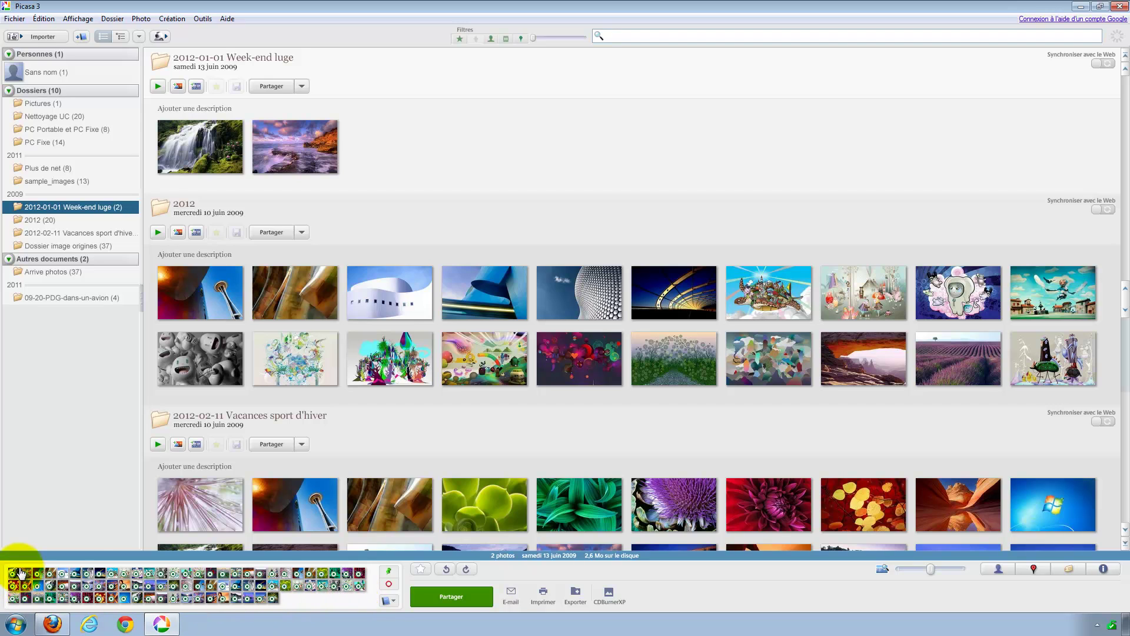
pyautogui.click(388, 586)
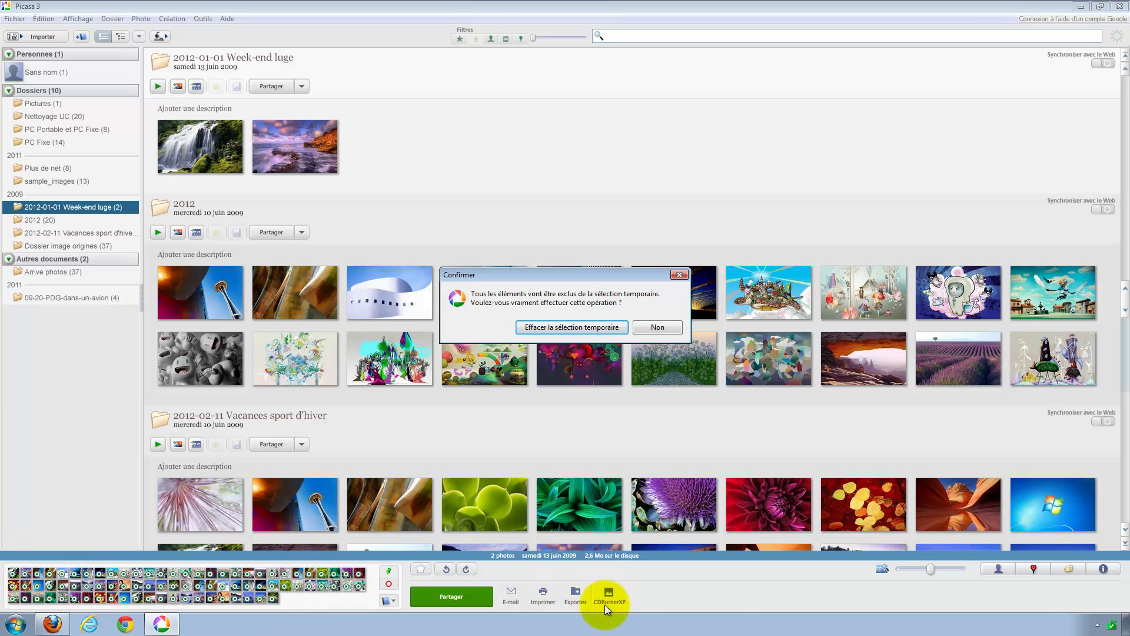
pyautogui.click(559, 327)
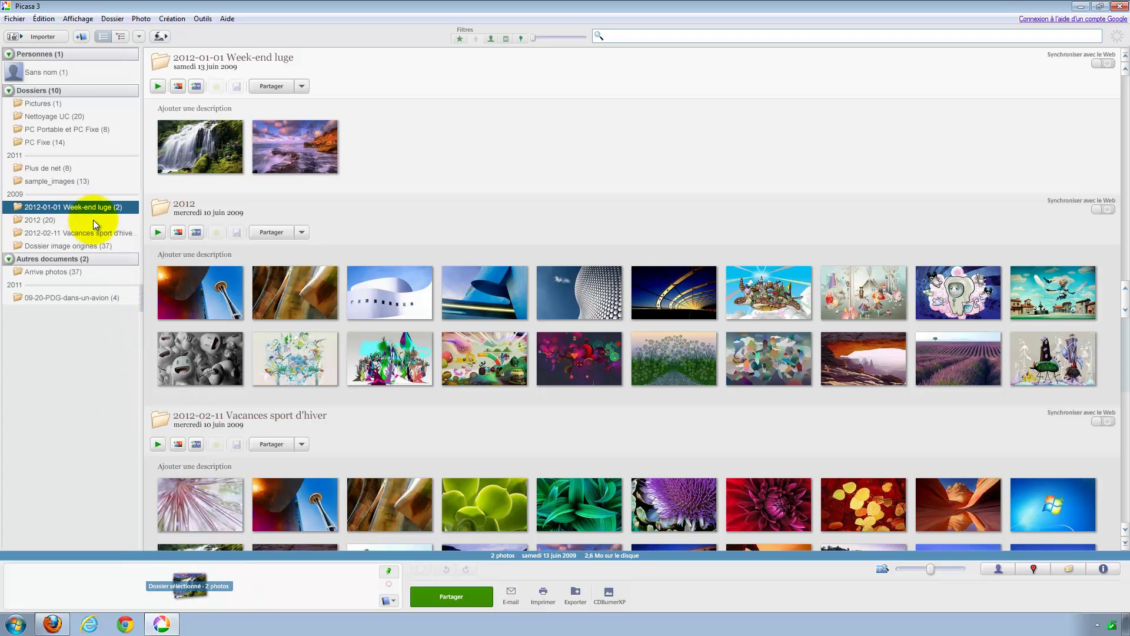
# - Show the 2012 and 2012-02-11 Vacances sport d'hiver folders, then hold the photos of 2012-01-01 Week-end luge in the tray
pyautogui.click(74, 223)
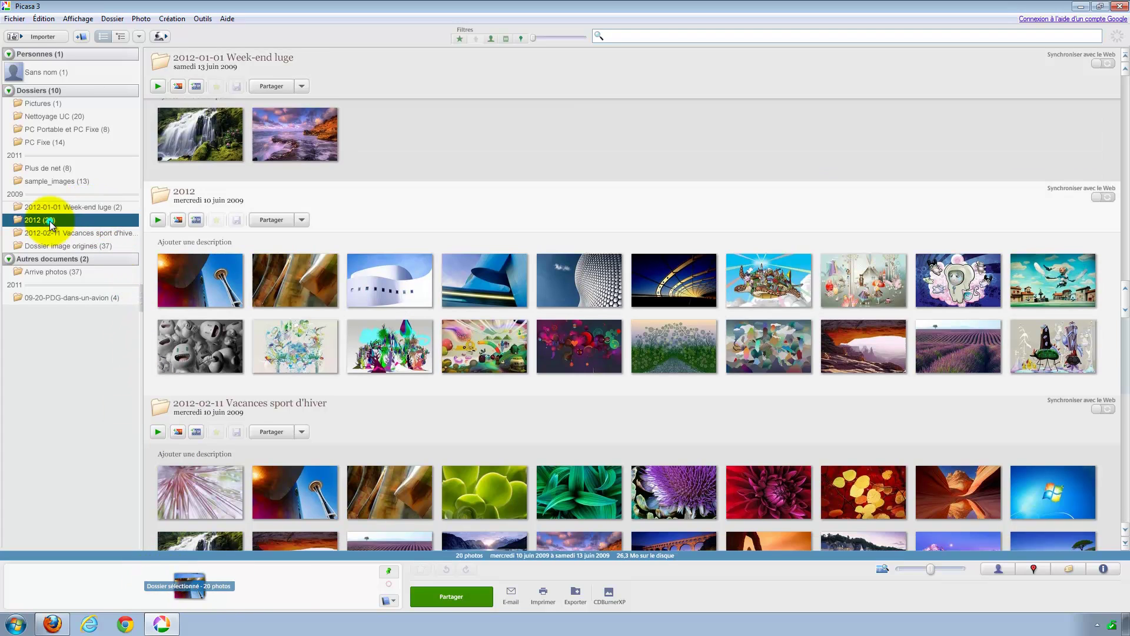
pyautogui.click(53, 233)
pyautogui.click(51, 206)
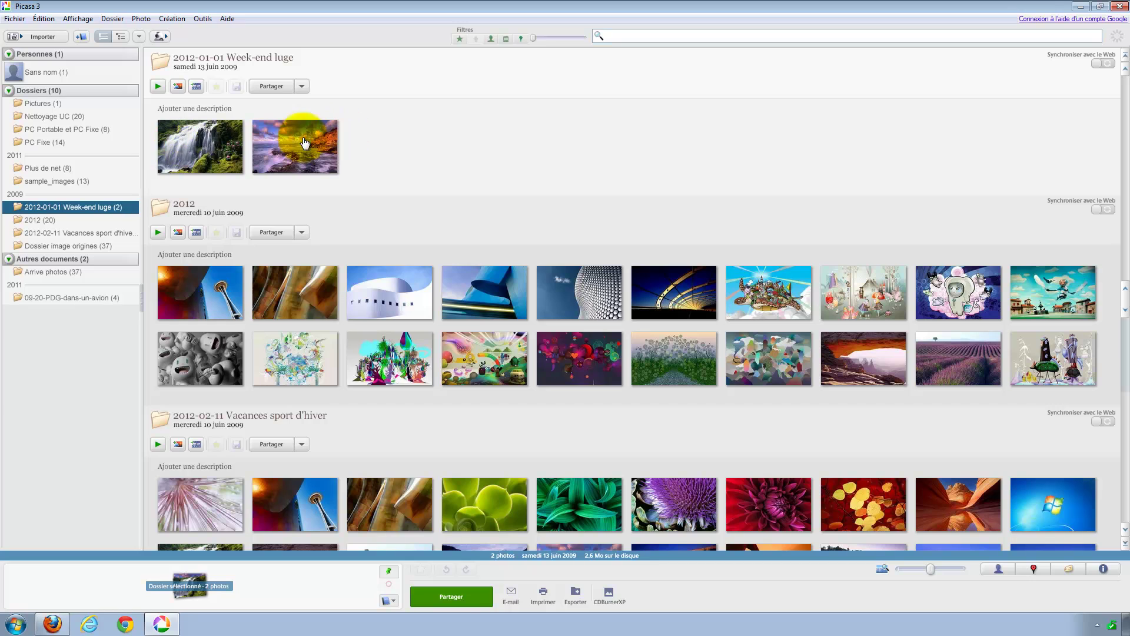
pyautogui.click(388, 575)
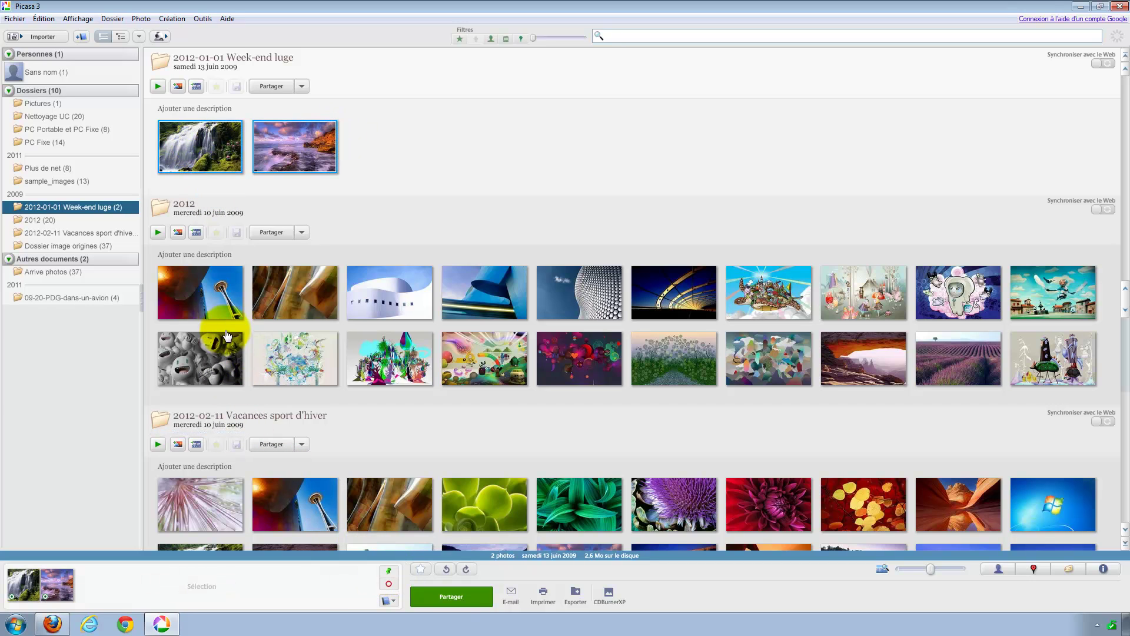
# - Select eight photos of the 2012 folder together: first, third, fifth and seventh in the first row, fifth to eighth in the second
pyautogui.click(212, 302)
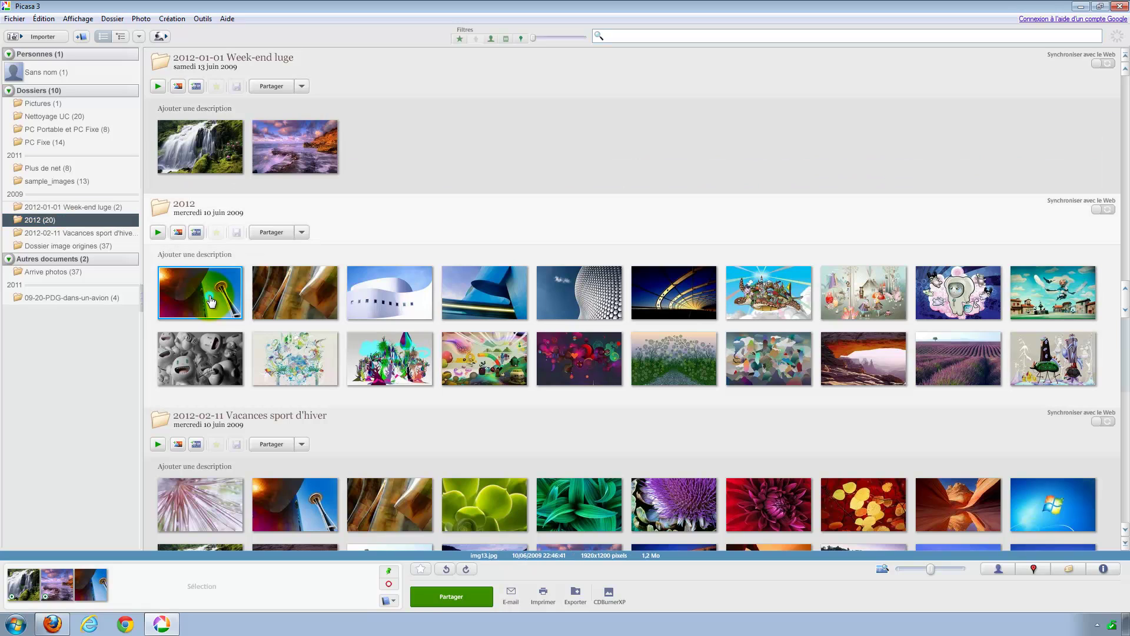
pyautogui.keyDown('ctrl'); pyautogui.click(371, 294); pyautogui.keyUp('ctrl')
pyautogui.keyDown('ctrl'); pyautogui.click(578, 299); pyautogui.keyUp('ctrl')
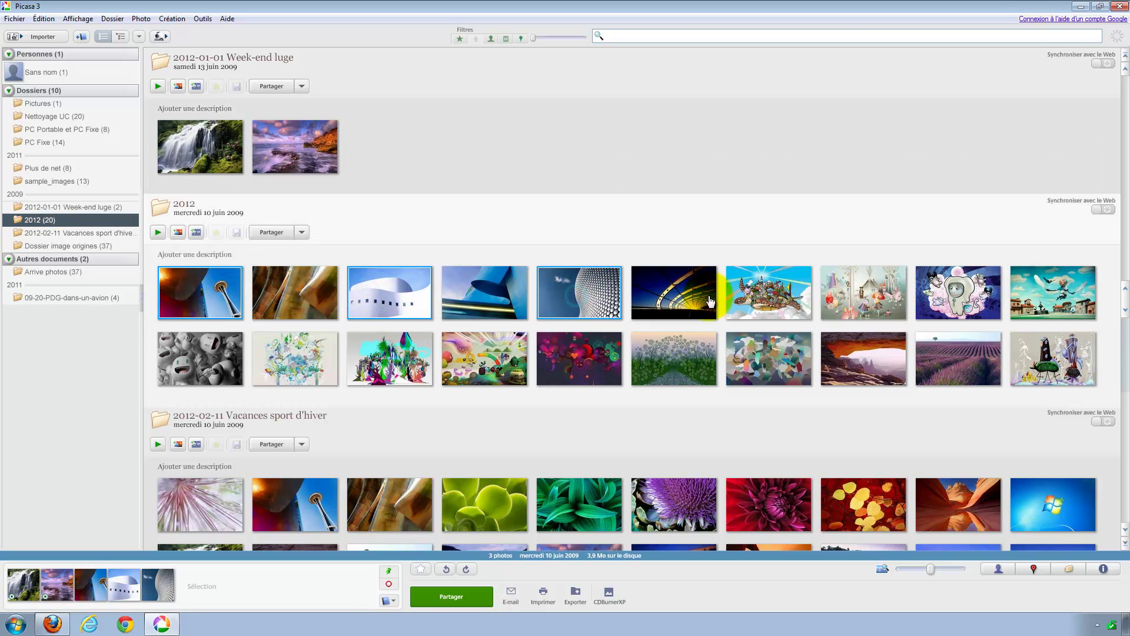
pyautogui.keyDown('ctrl'); pyautogui.click(765, 297); pyautogui.keyUp('ctrl')
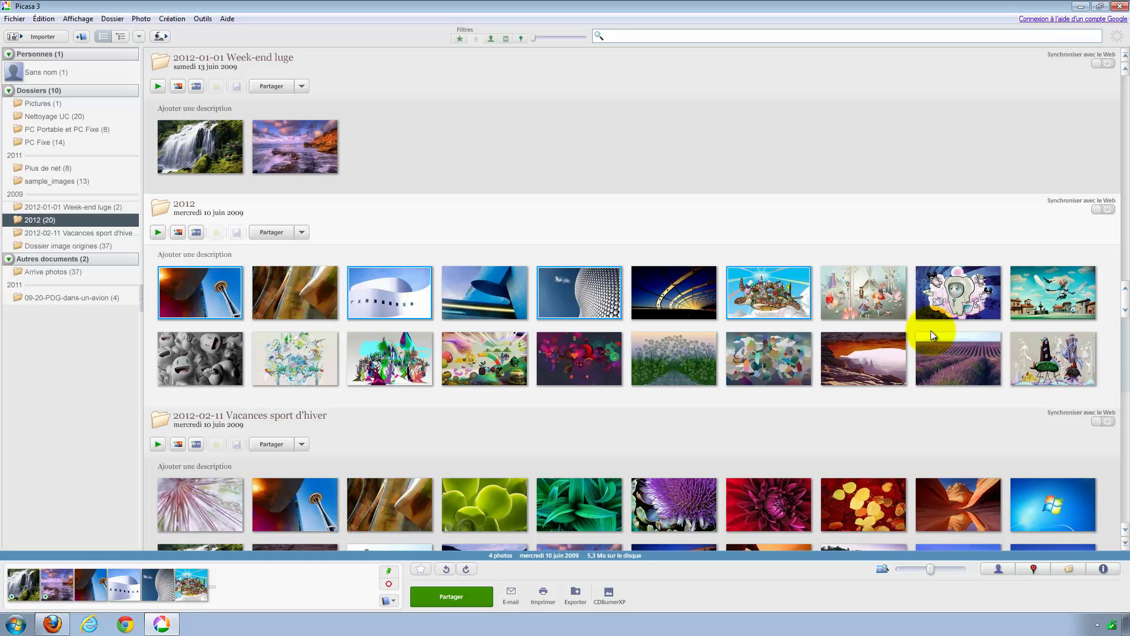
pyautogui.keyDown('ctrl'); pyautogui.click(889, 355); pyautogui.keyUp('ctrl')
pyautogui.keyDown('ctrl'); pyautogui.click(773, 358); pyautogui.keyUp('ctrl')
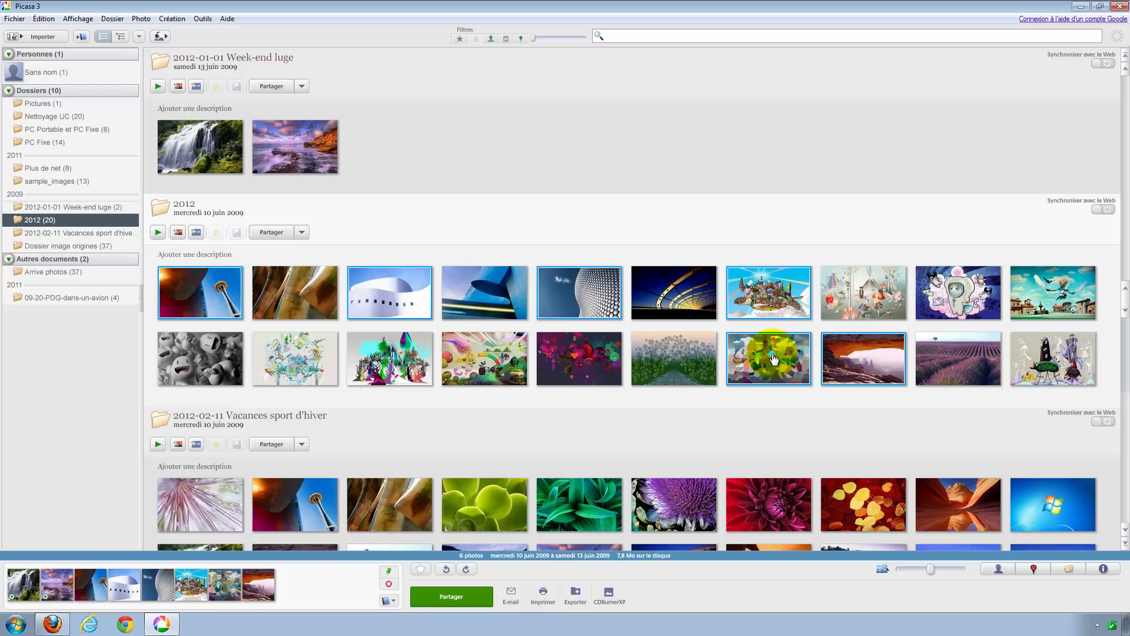
pyautogui.keyDown('ctrl'); pyautogui.click(682, 357); pyautogui.keyUp('ctrl')
pyautogui.keyDown('ctrl'); pyautogui.click(578, 360); pyautogui.keyUp('ctrl')
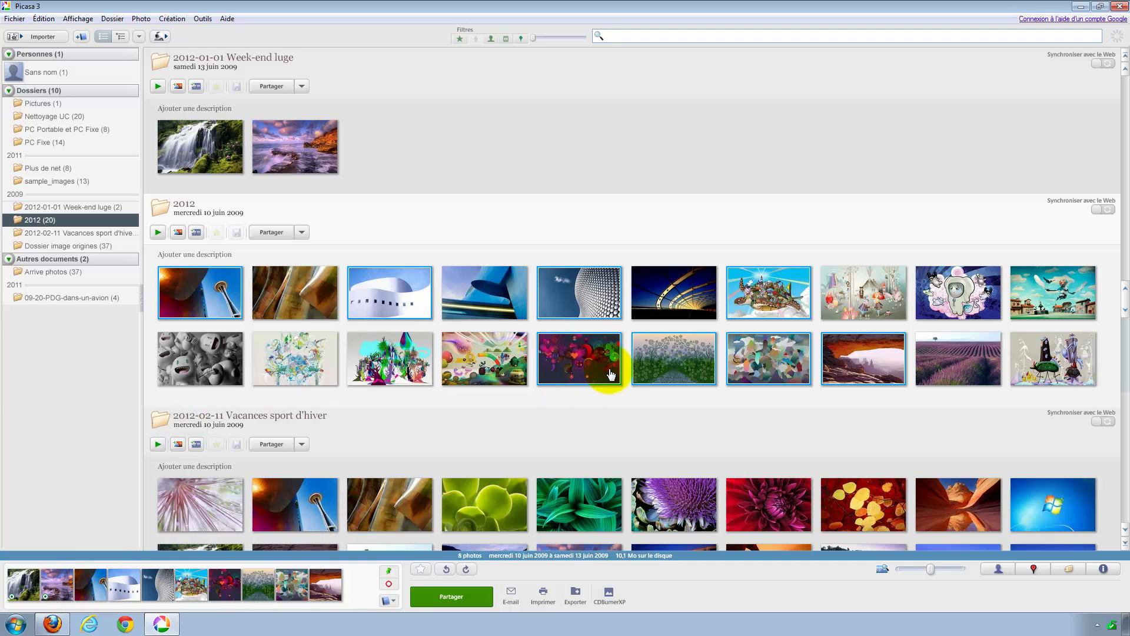
# - Remove the fifth, sixth and seventh photos of the 2012 folder's second row from the selection
pyautogui.keyDown('ctrl'); pyautogui.click(574, 355); pyautogui.keyUp('ctrl')
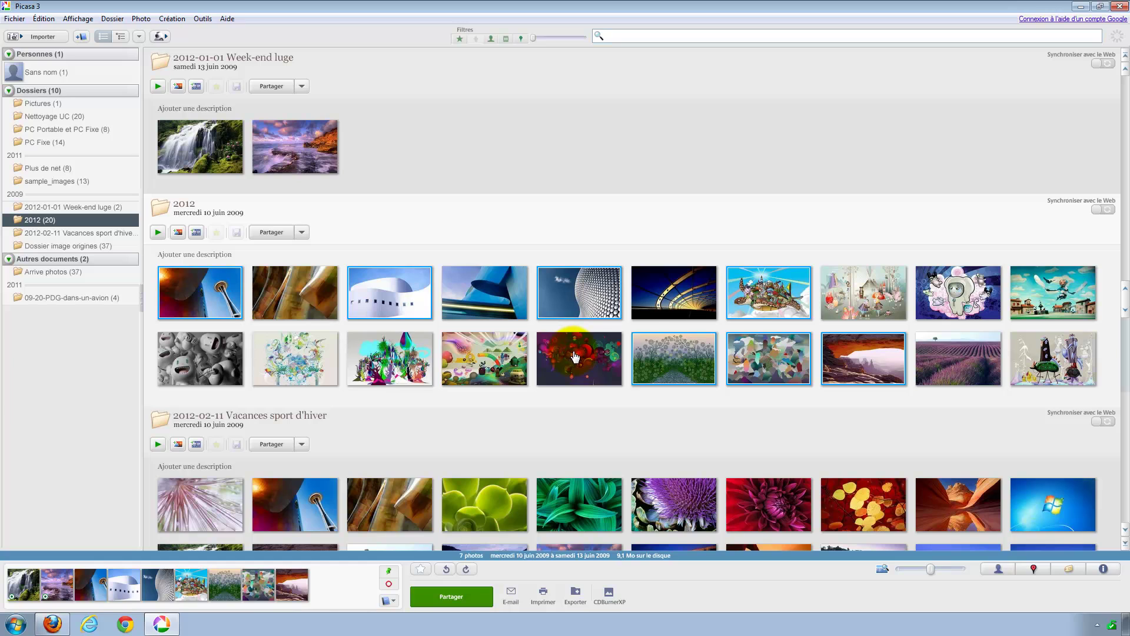
pyautogui.keyDown('ctrl'); pyautogui.click(673, 360); pyautogui.keyUp('ctrl')
pyautogui.keyDown('ctrl'); pyautogui.click(775, 365); pyautogui.keyUp('ctrl')
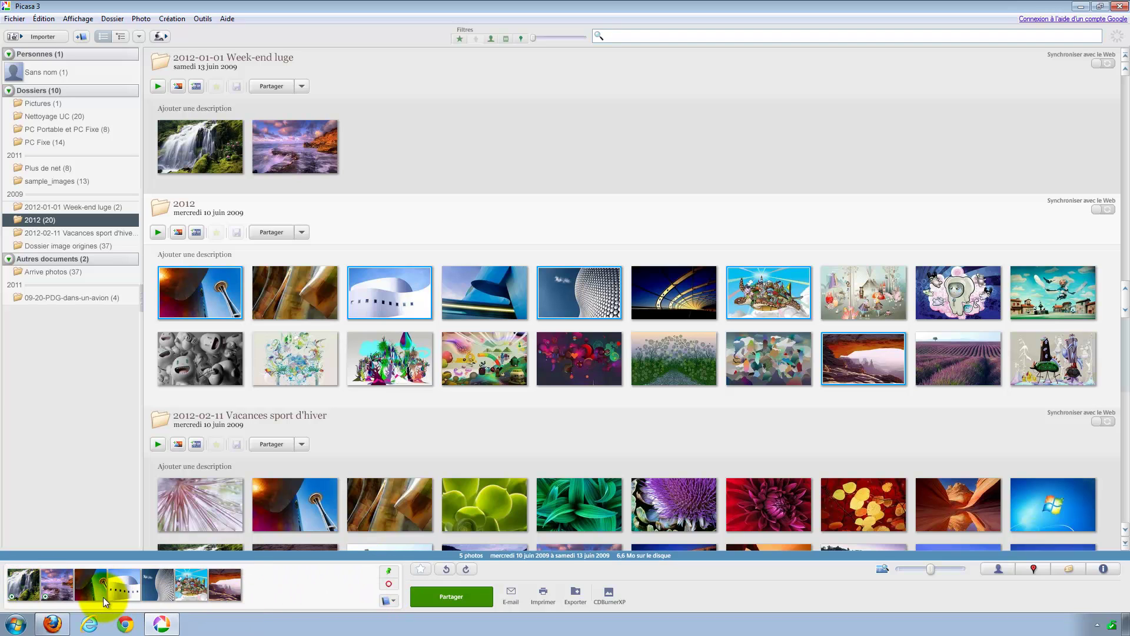
# - Select only the first and then only the second photo of the 2012-02-11 Vacances sport d'hiver folder
pyautogui.click(47, 600)
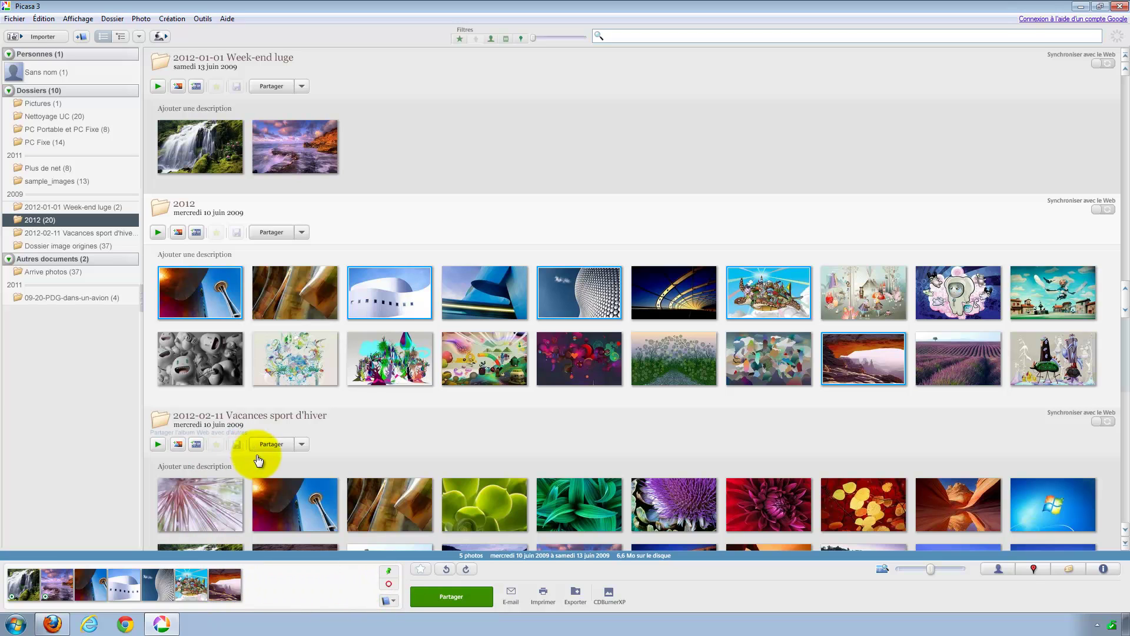
pyautogui.click(207, 499)
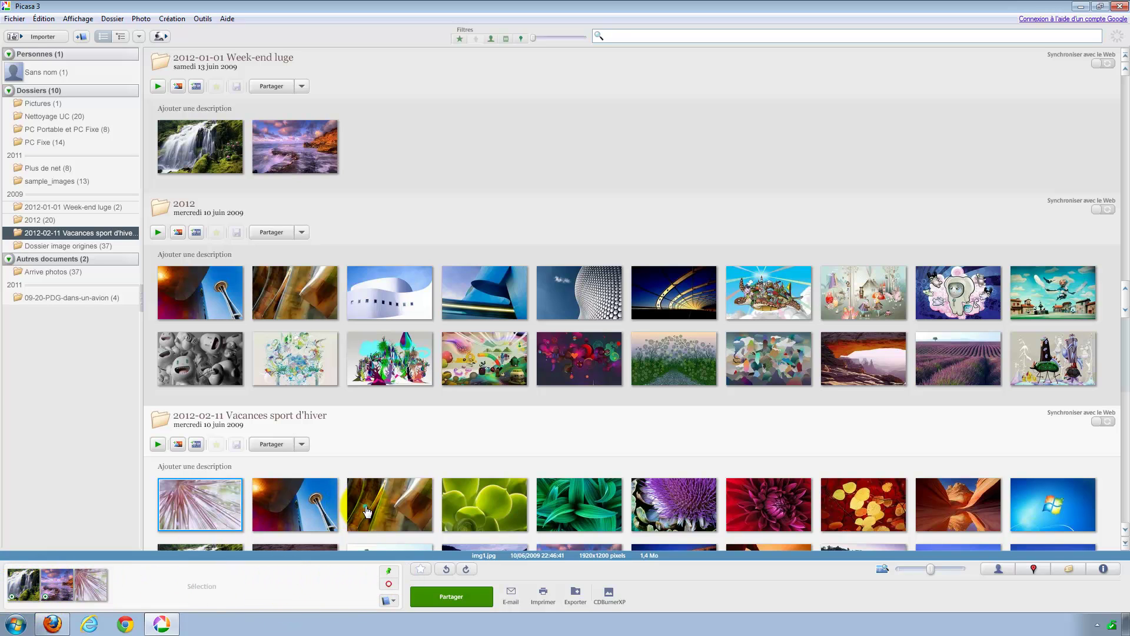
pyautogui.click(335, 506)
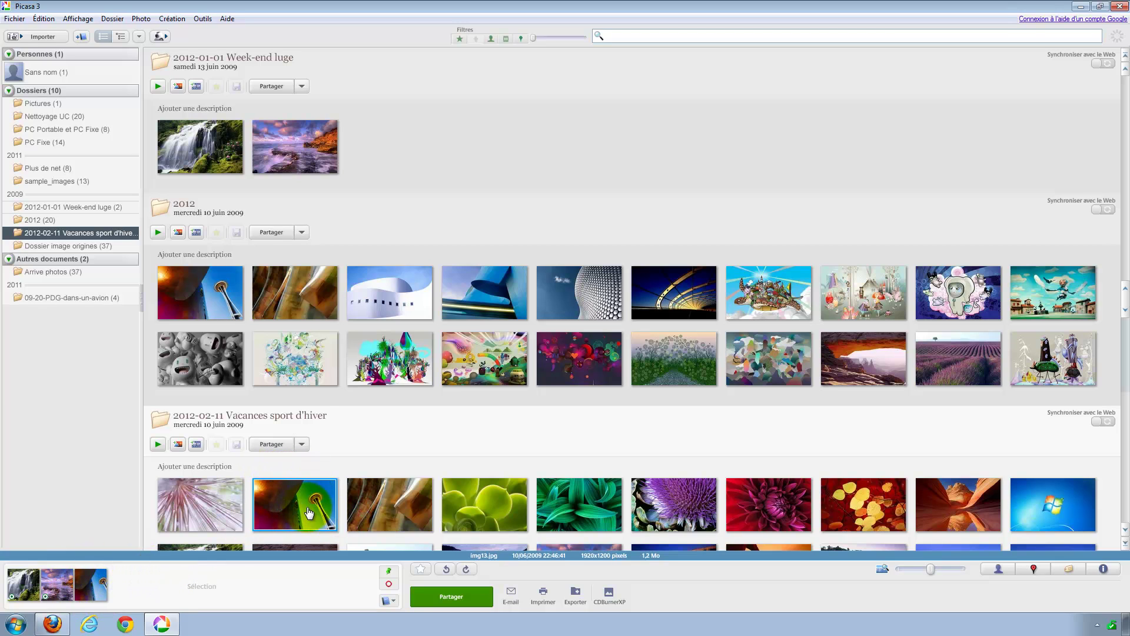
# - Select seven photos across both rows of the 2012 folder, then switch to the 2012-02-11 Vacances sport d'hiver folder without holding them
pyautogui.click(204, 305)
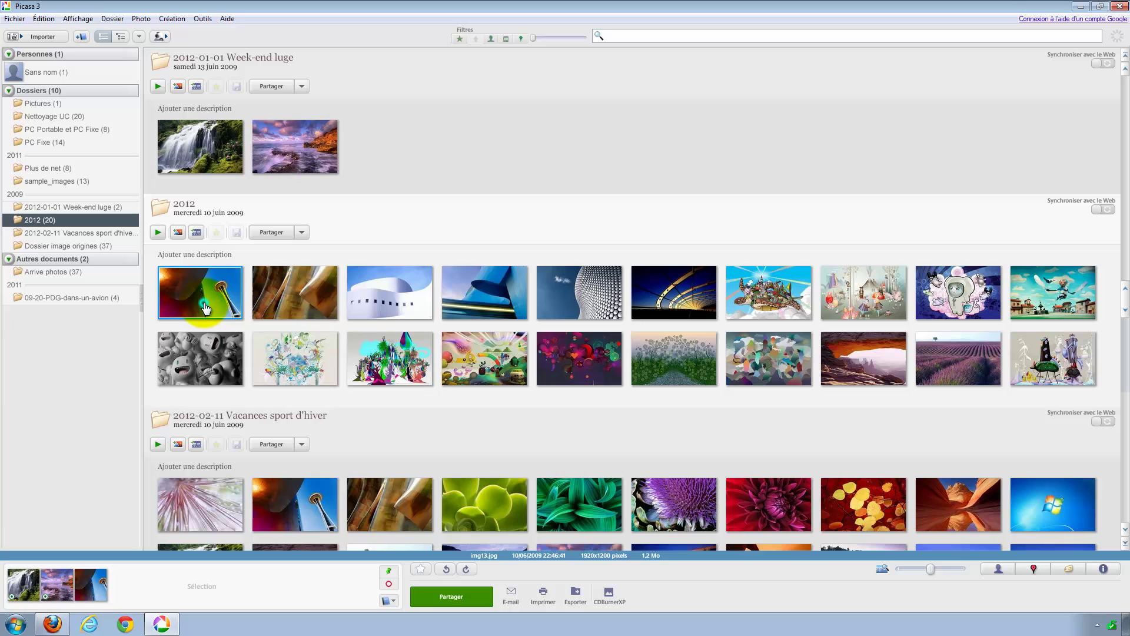
pyautogui.keyDown('ctrl'); pyautogui.click(383, 300); pyautogui.keyUp('ctrl')
pyautogui.keyDown('ctrl'); pyautogui.click(489, 300); pyautogui.keyUp('ctrl')
pyautogui.keyDown('ctrl'); pyautogui.click(599, 302); pyautogui.keyUp('ctrl')
pyautogui.keyDown('ctrl'); pyautogui.click(658, 306); pyautogui.keyUp('ctrl')
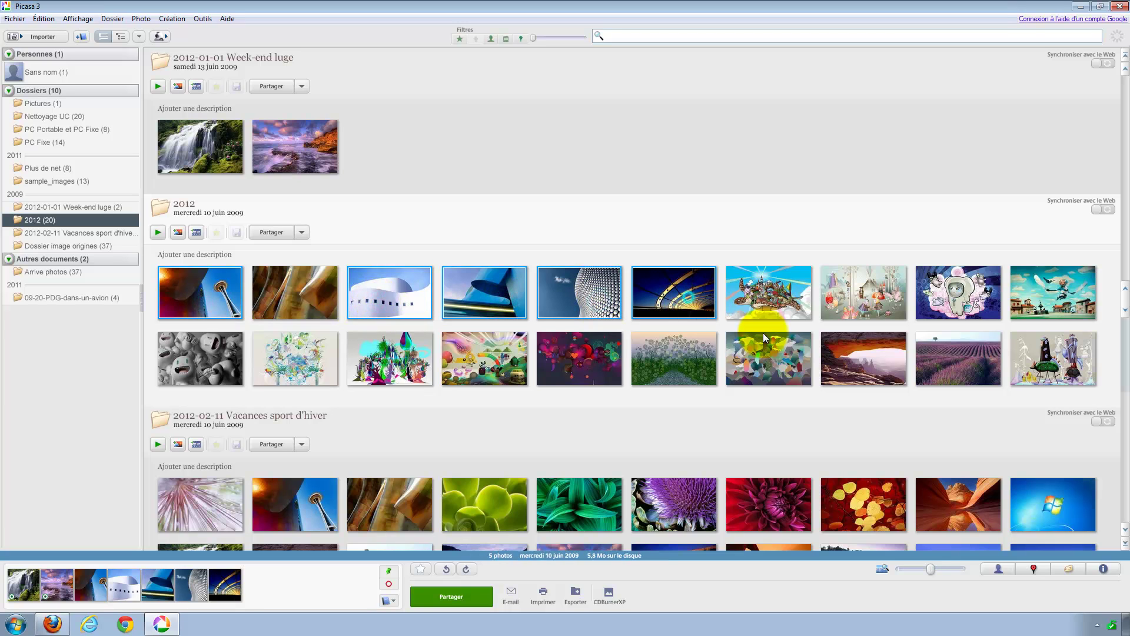
pyautogui.keyDown('ctrl'); pyautogui.click(758, 350); pyautogui.keyUp('ctrl')
pyautogui.keyDown('ctrl'); pyautogui.click(879, 362); pyautogui.keyUp('ctrl')
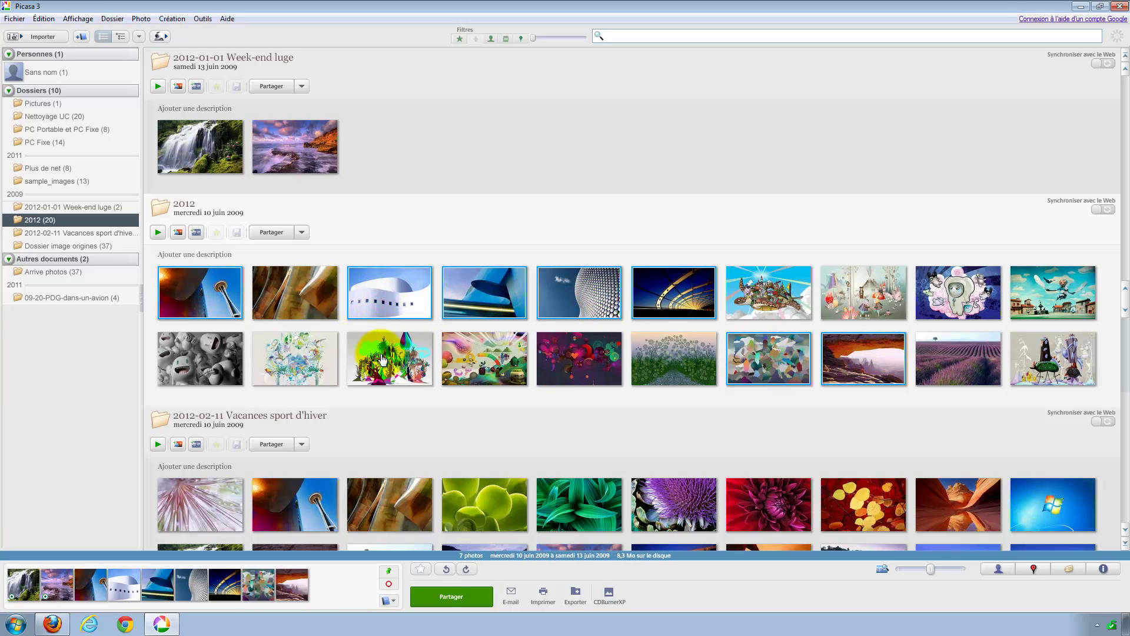
pyautogui.click(36, 223)
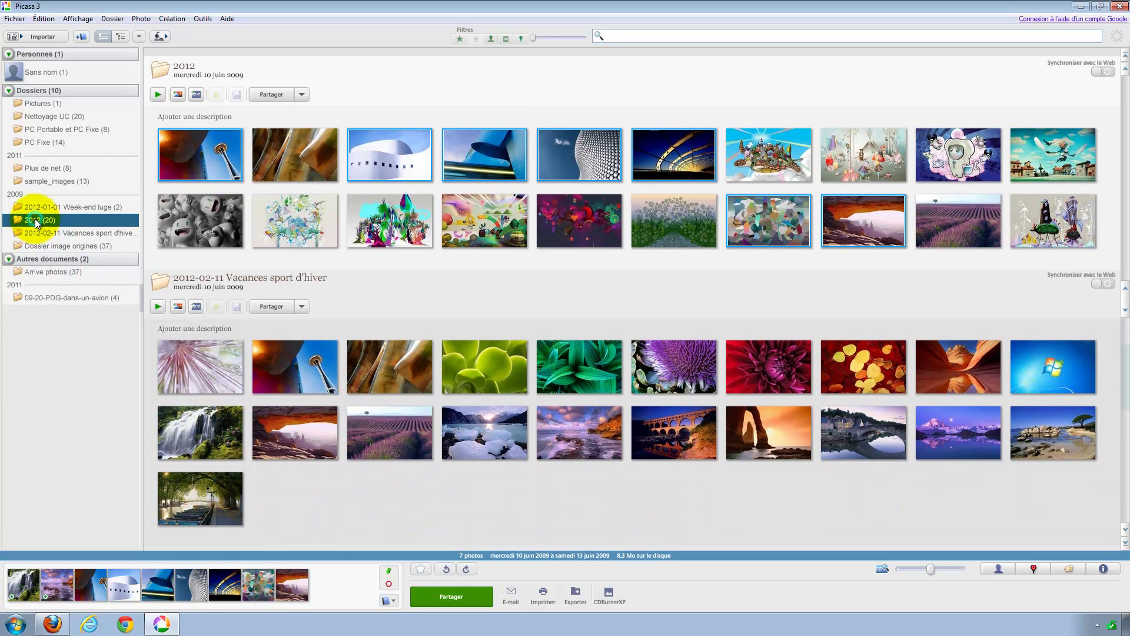
pyautogui.click(43, 232)
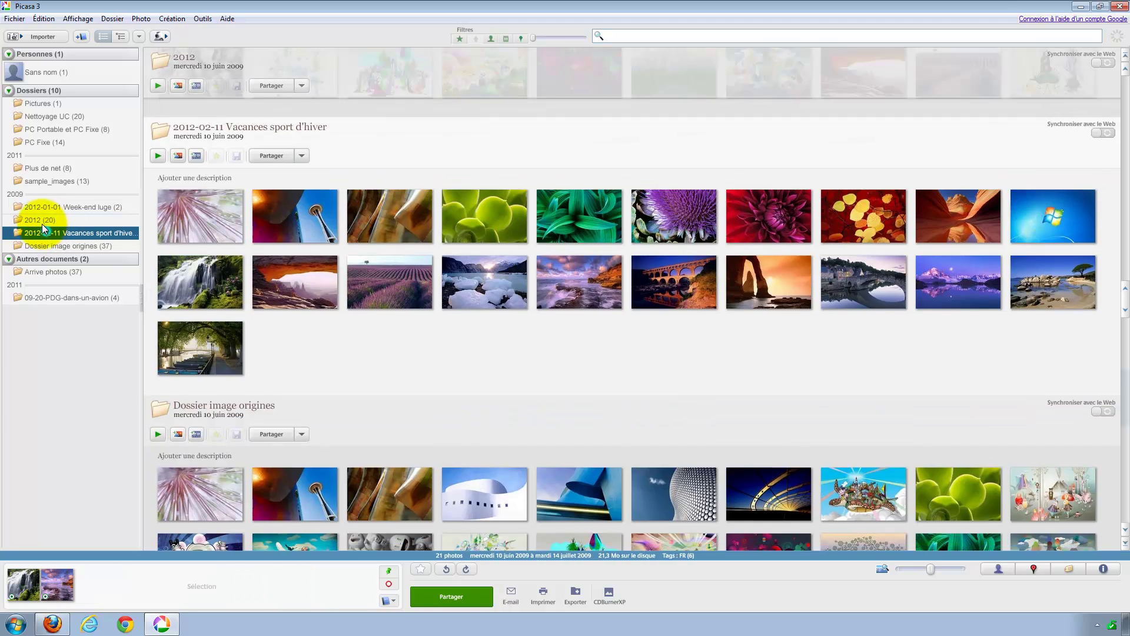
# - Select the 2012 folder's third and fifth photos in the first row and second in the second row, and hold them
pyautogui.click(42, 220)
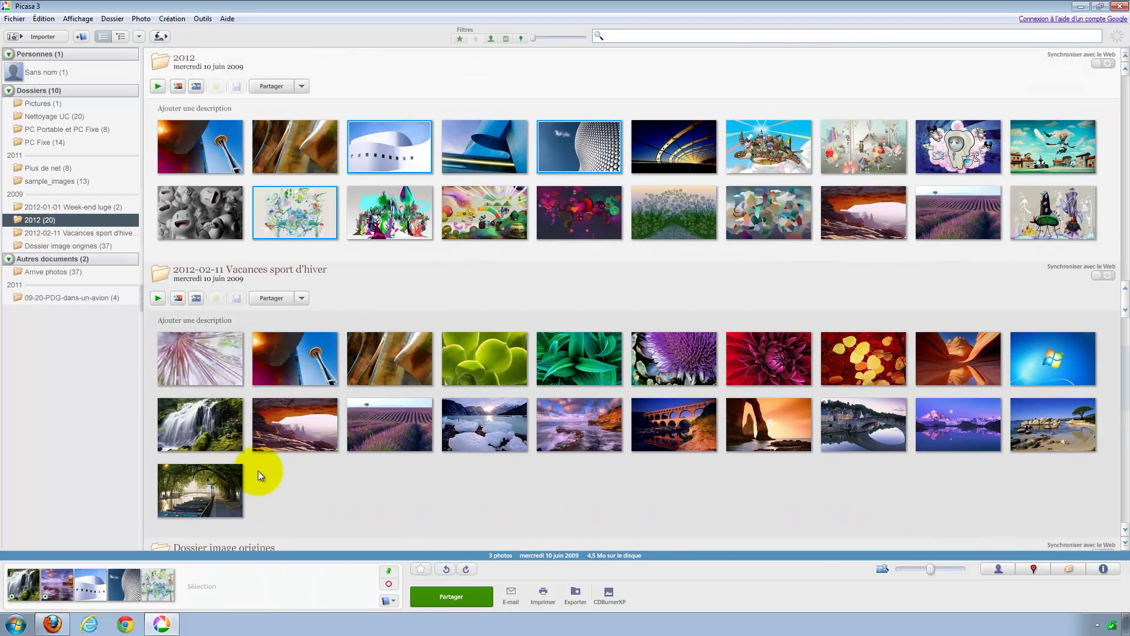
pyautogui.click(388, 576)
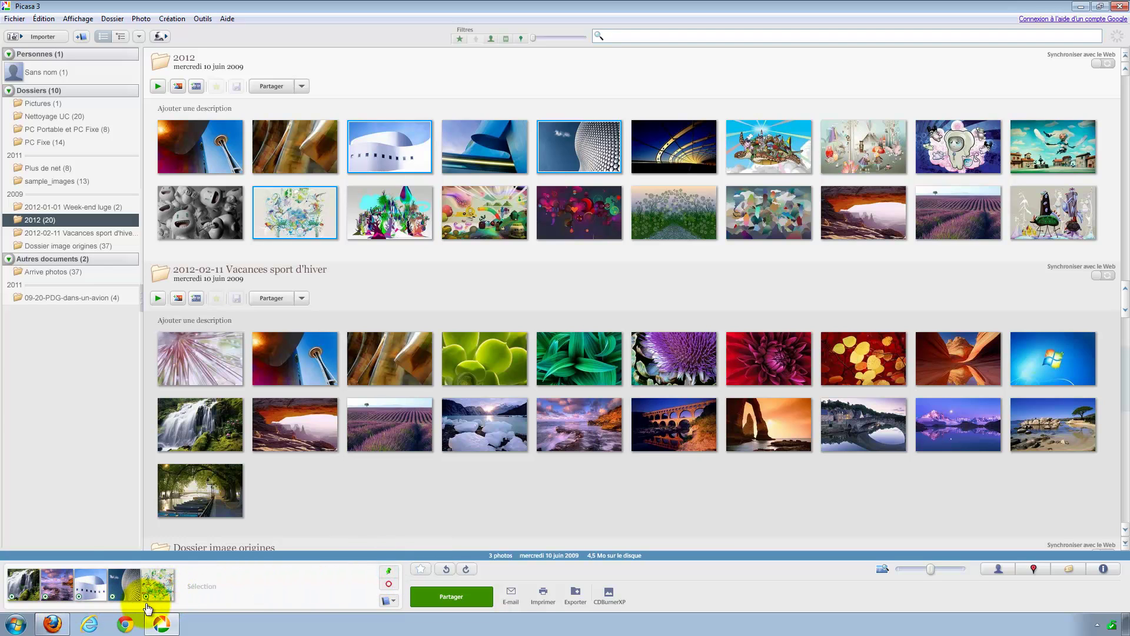
# - Hold all photos of the Pictures, Nettoyage UC, PC Portable et PC Fixe, and PC Fixe folders in the tray
pyautogui.click(39, 206)
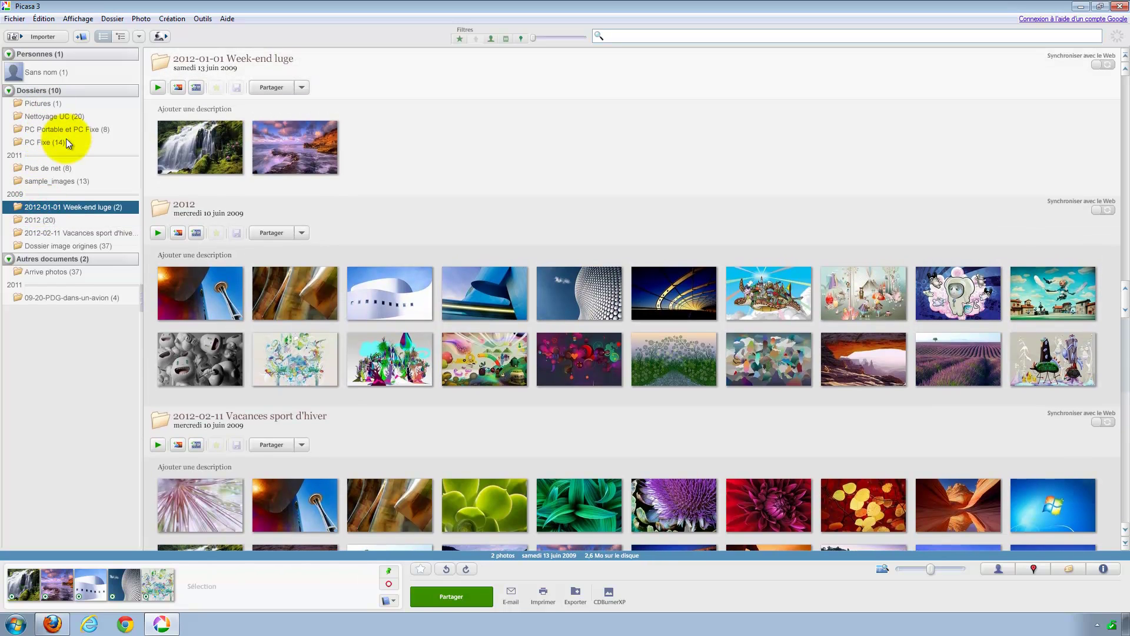
pyautogui.click(43, 104)
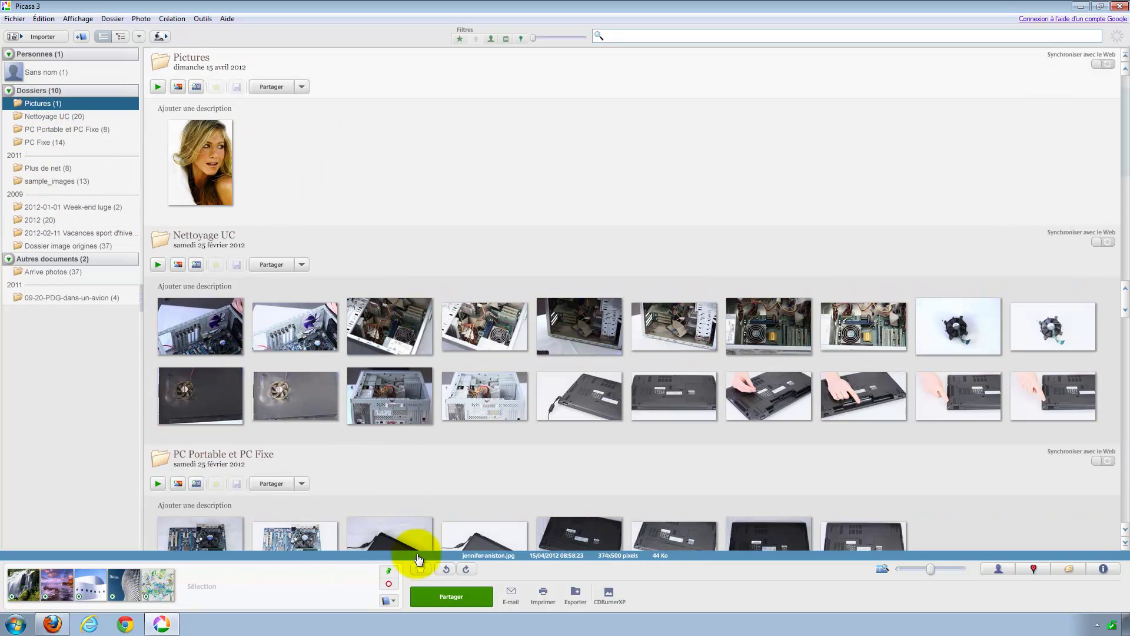
pyautogui.click(390, 575)
pyautogui.click(53, 116)
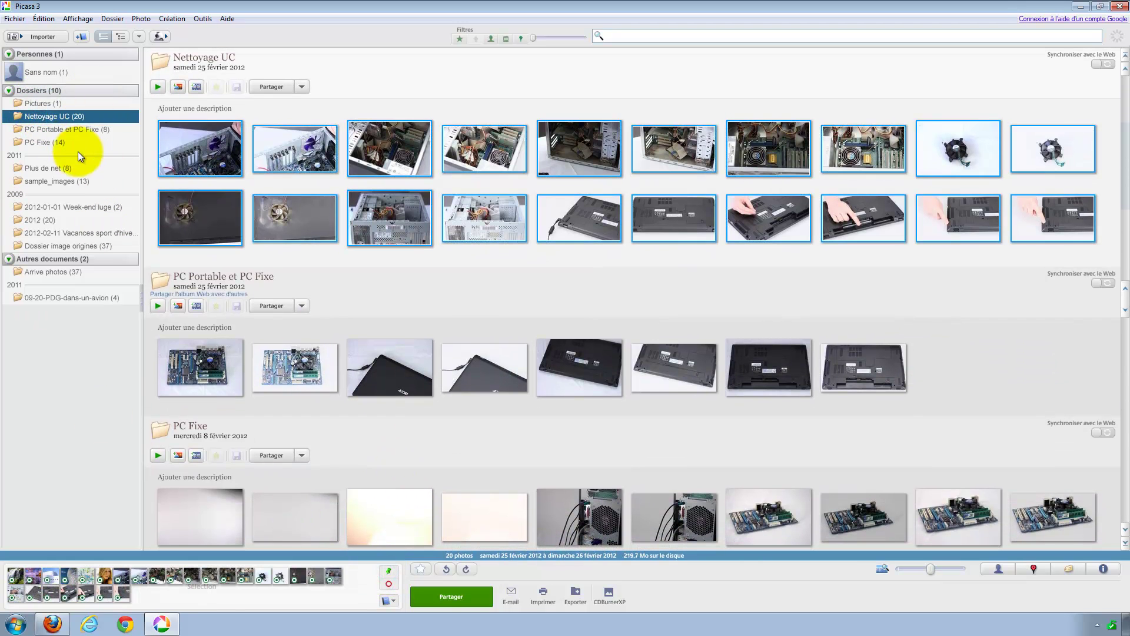
pyautogui.click(51, 129)
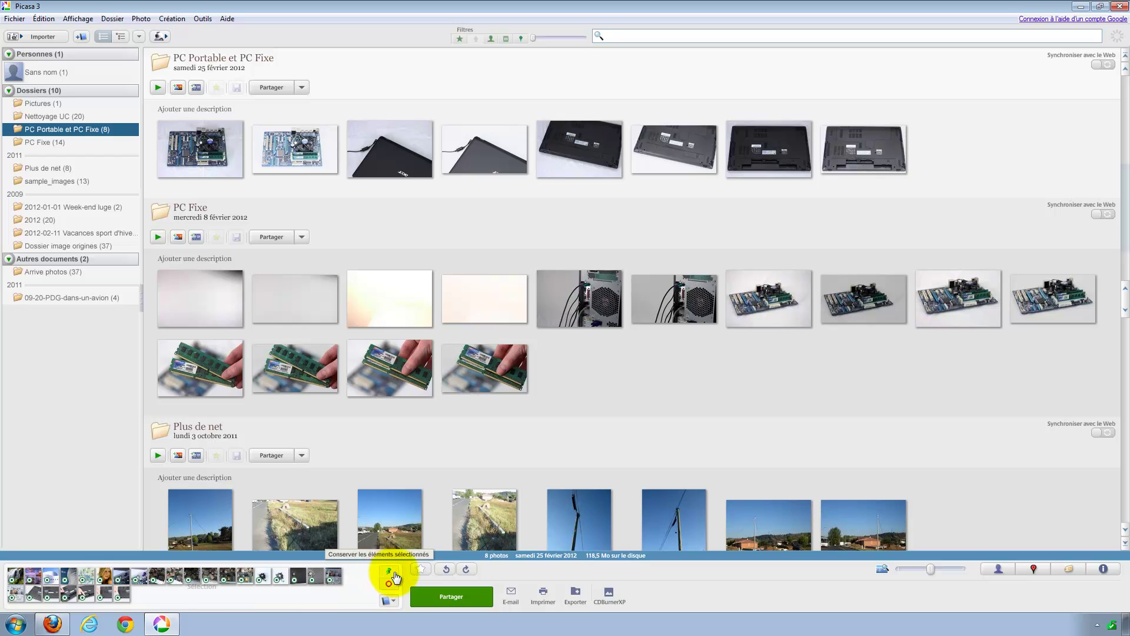
pyautogui.click(389, 572)
pyautogui.click(47, 142)
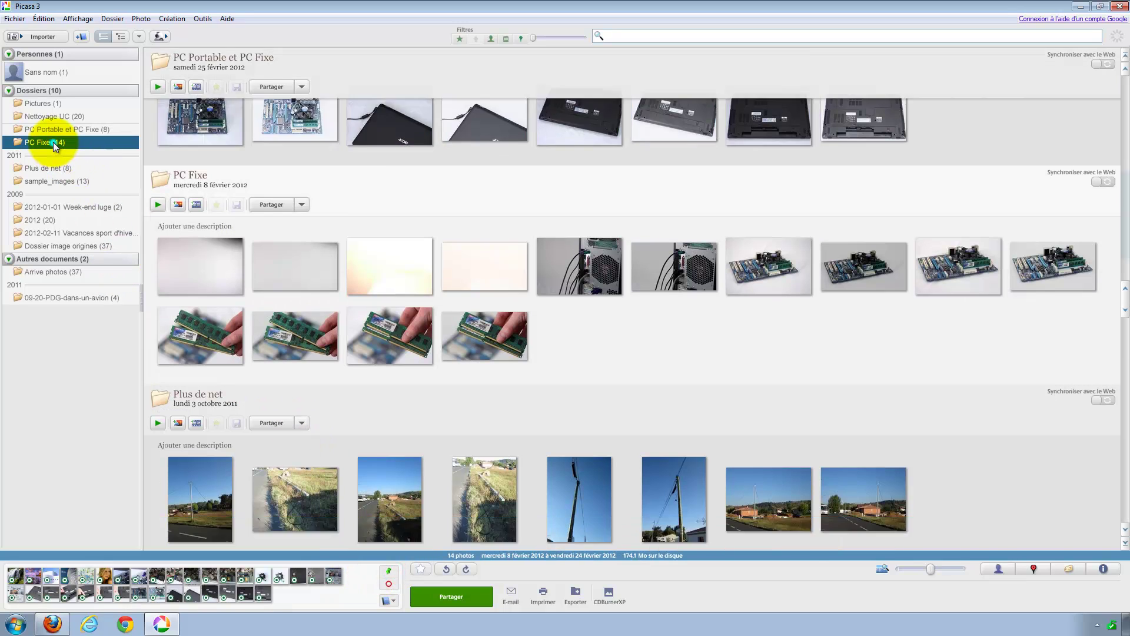
pyautogui.click(389, 570)
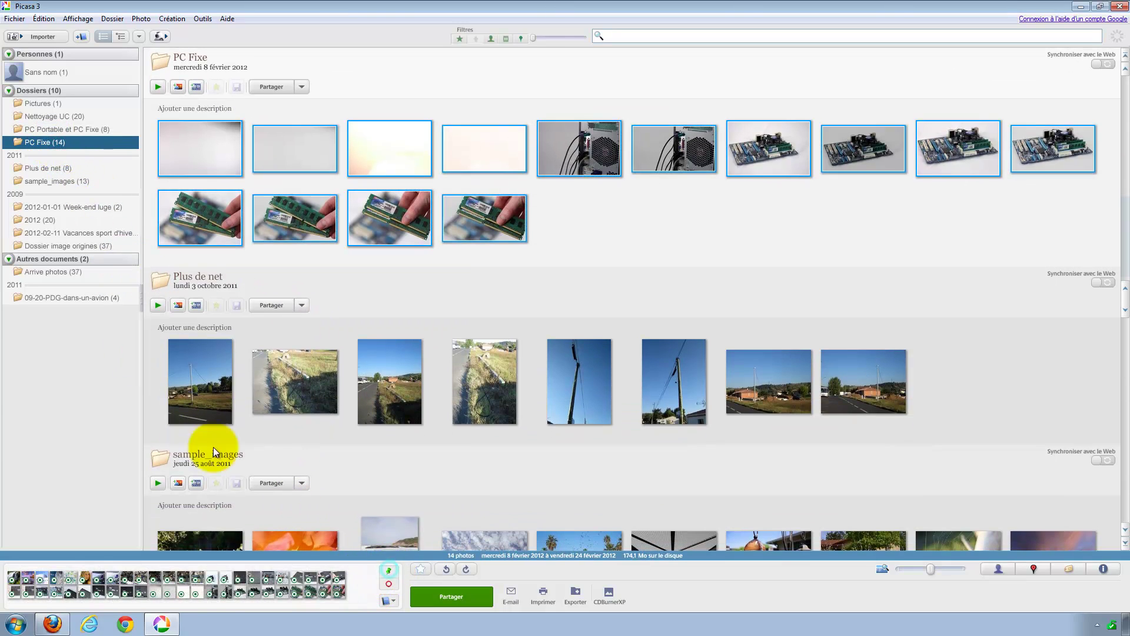
# - Send all held photos to CDBurnerXP and close the resulting data compilation without saving it
pyautogui.click(609, 591)
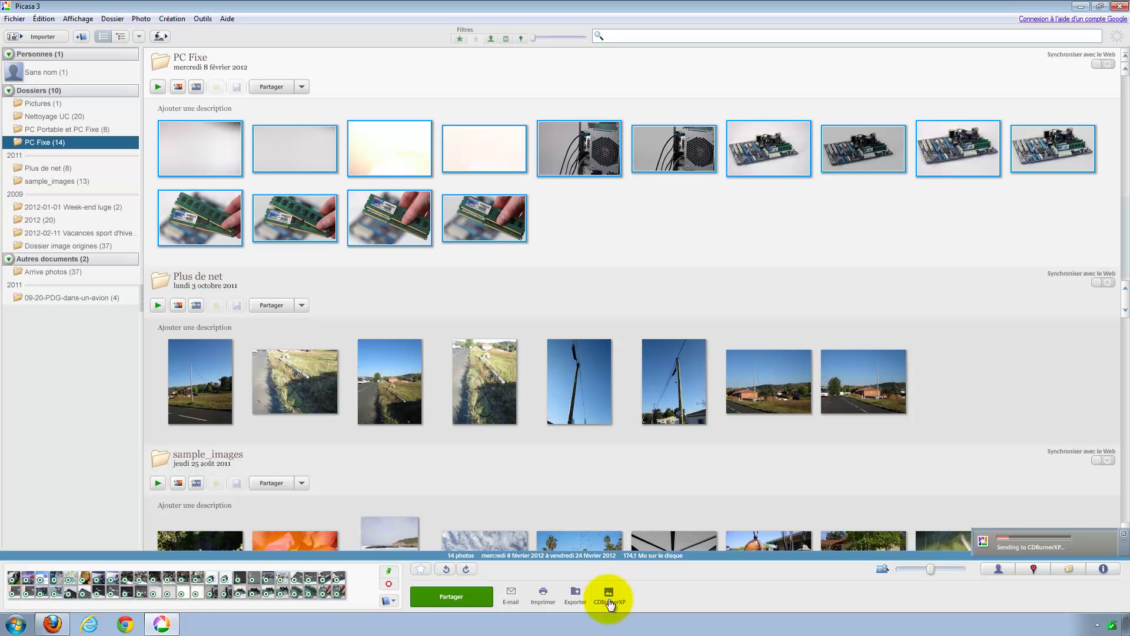
pyautogui.click(997, 533)
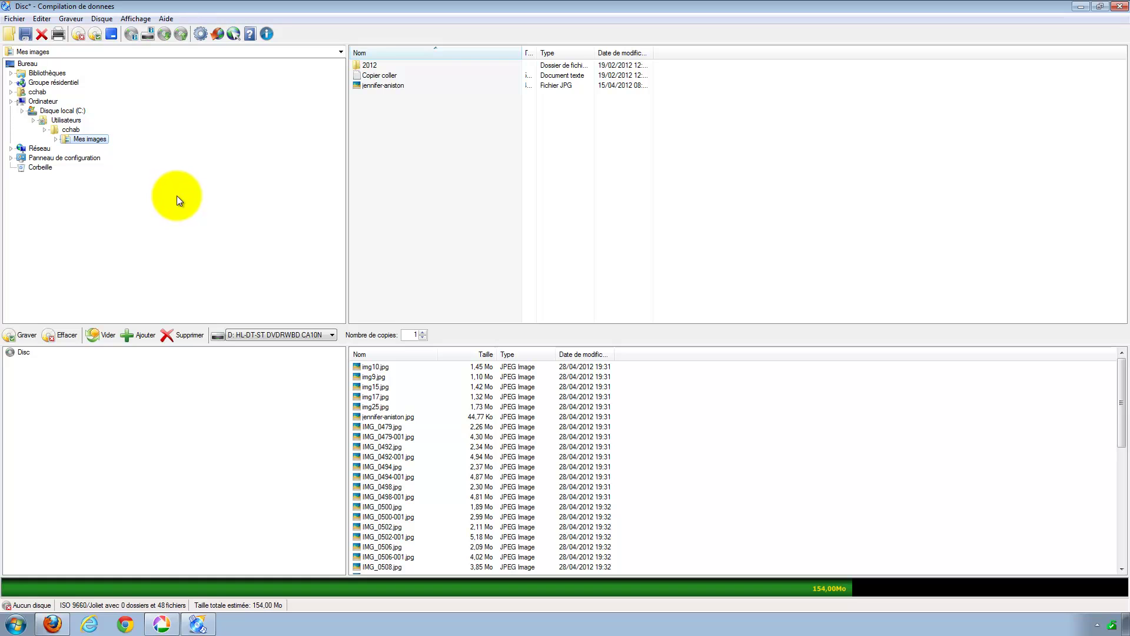
pyautogui.click(1120, 6)
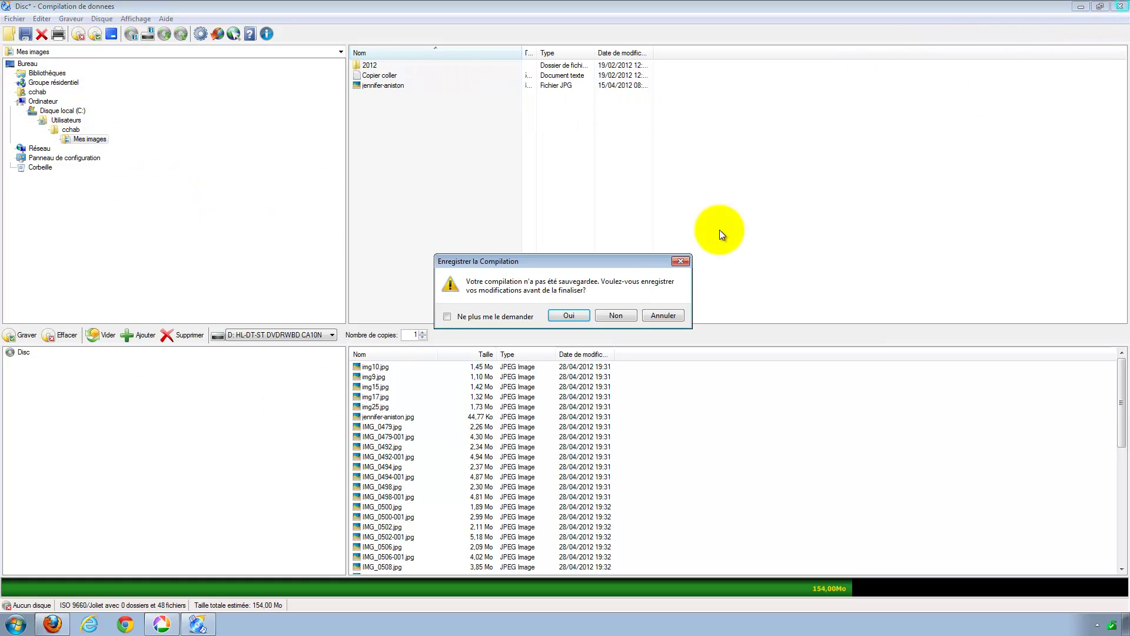
pyautogui.click(612, 313)
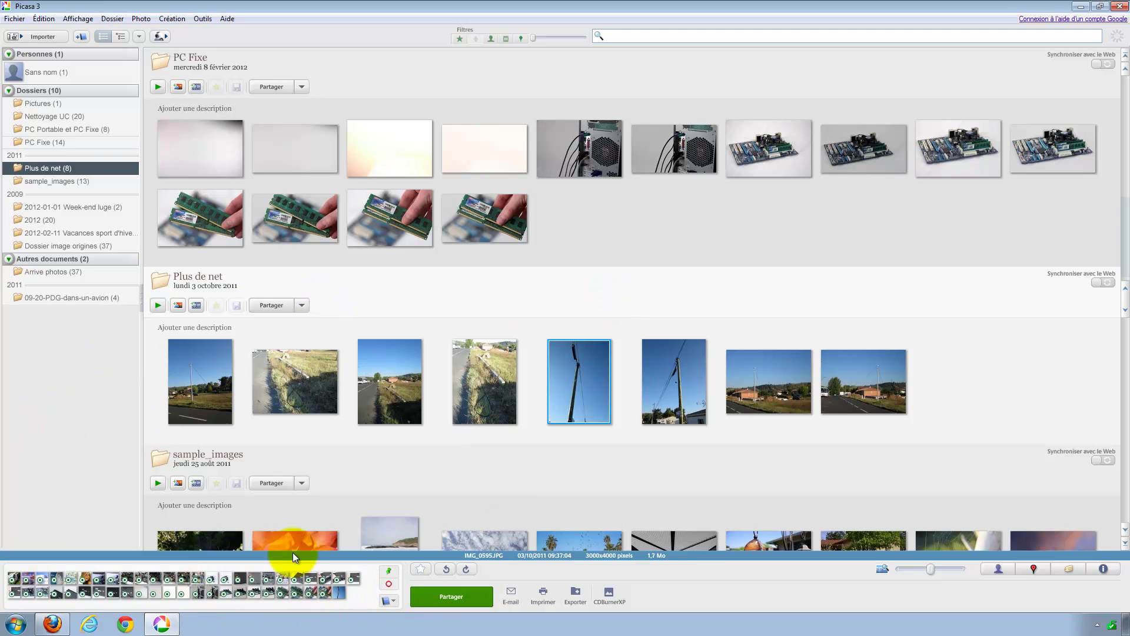
# - Clear all photos from the temporary selection and close Picasa
pyautogui.click(388, 584)
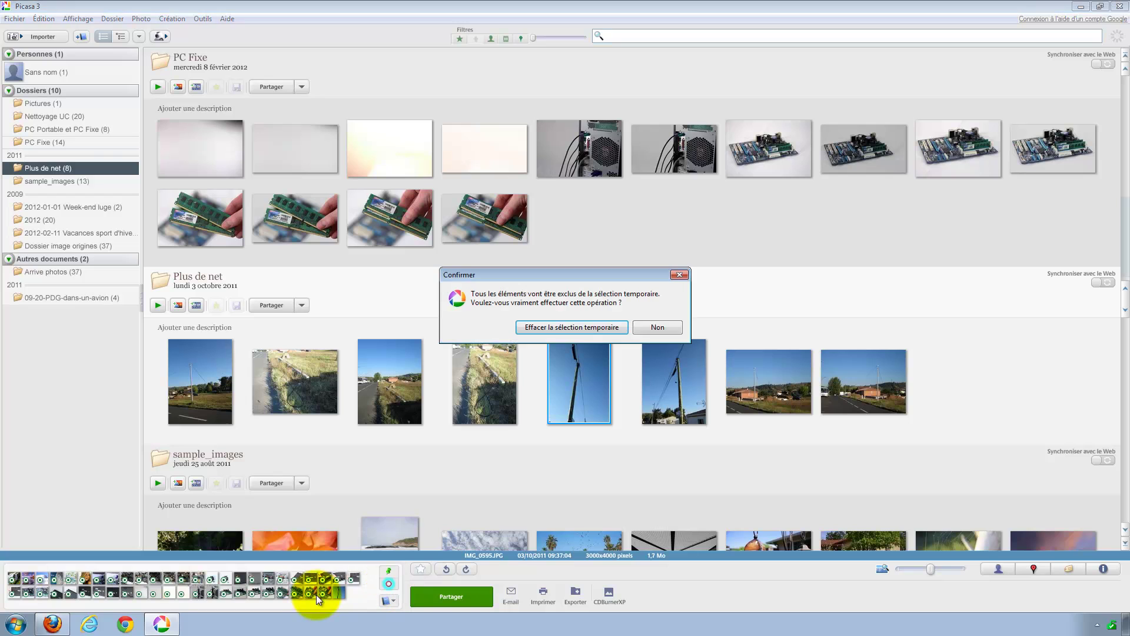
pyautogui.click(537, 327)
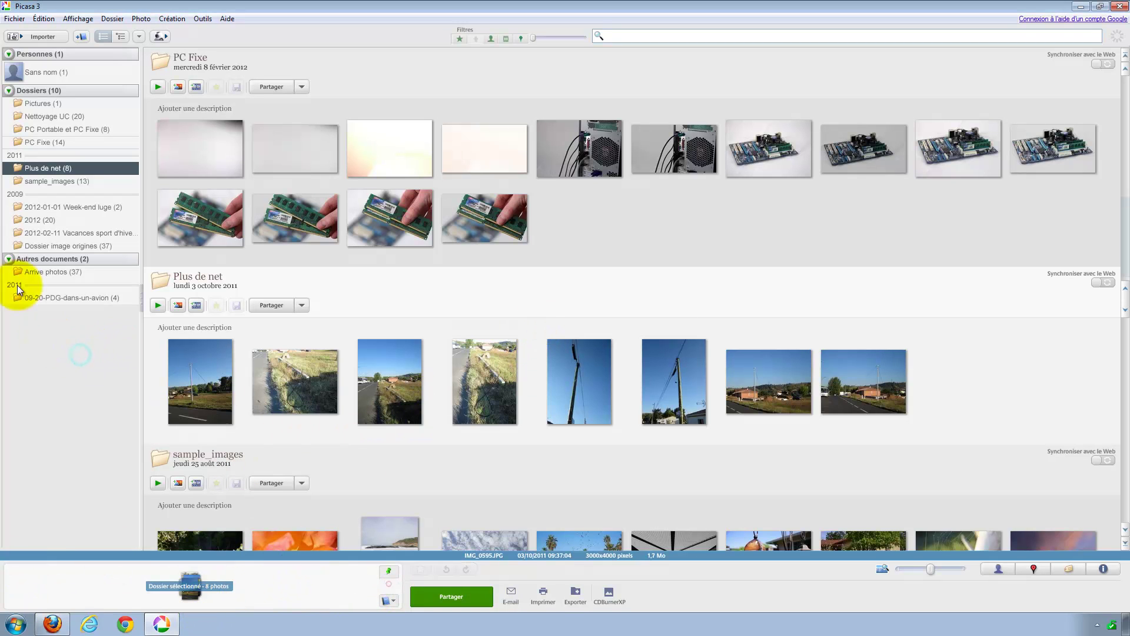
pyautogui.doubleClick(6, 6)
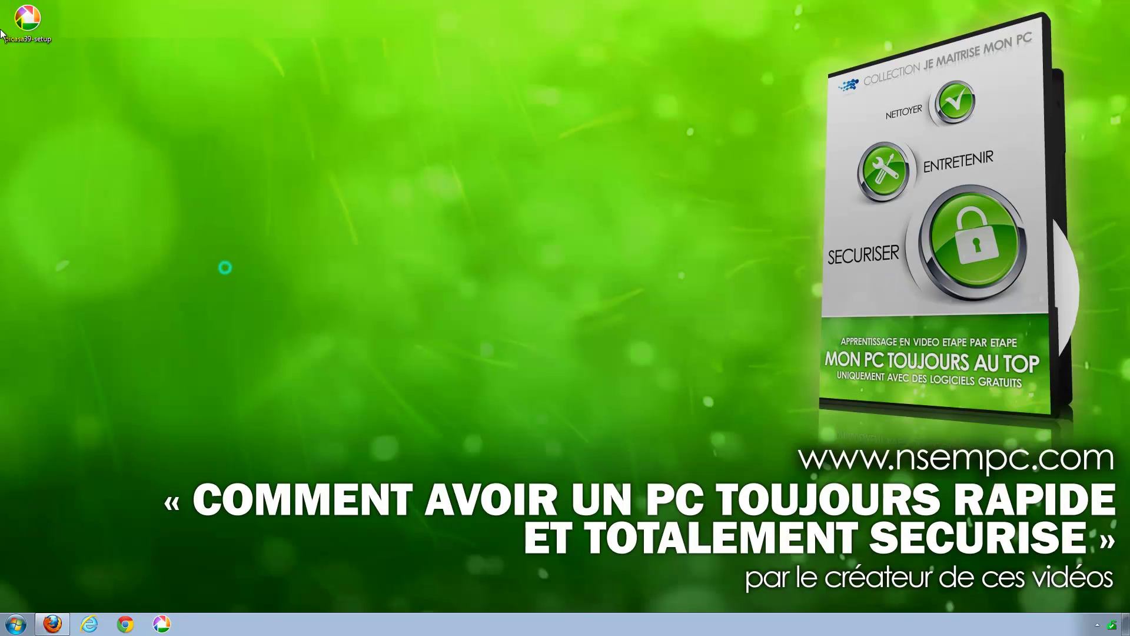
# - Delete the picasa39-setup file from the desktop
pyautogui.rightClick(23, 22)
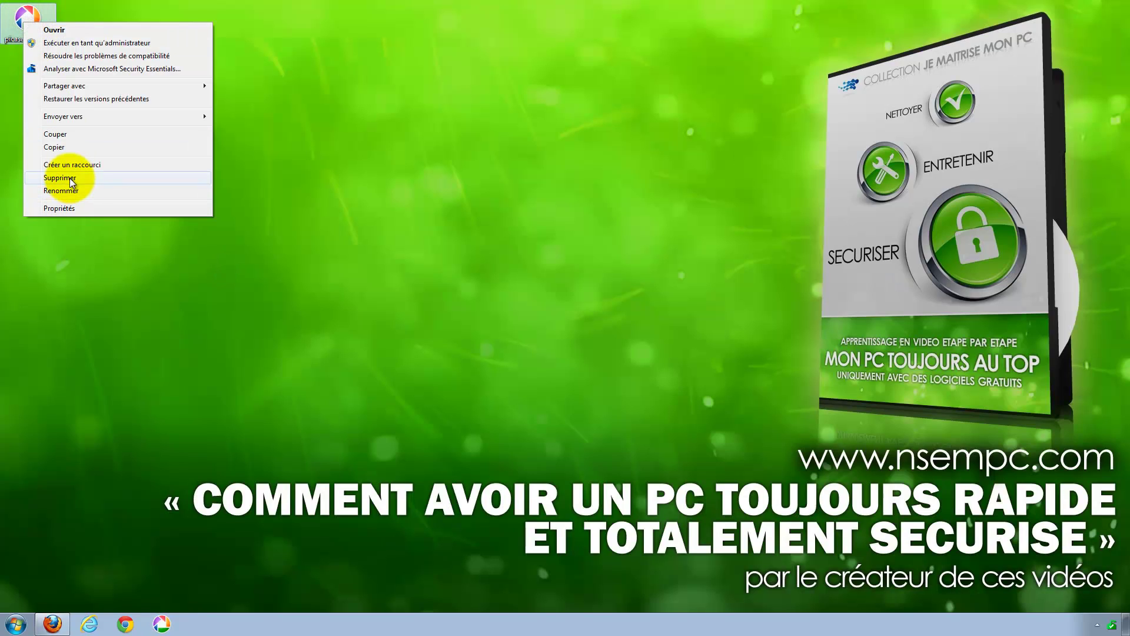
pyautogui.click(69, 178)
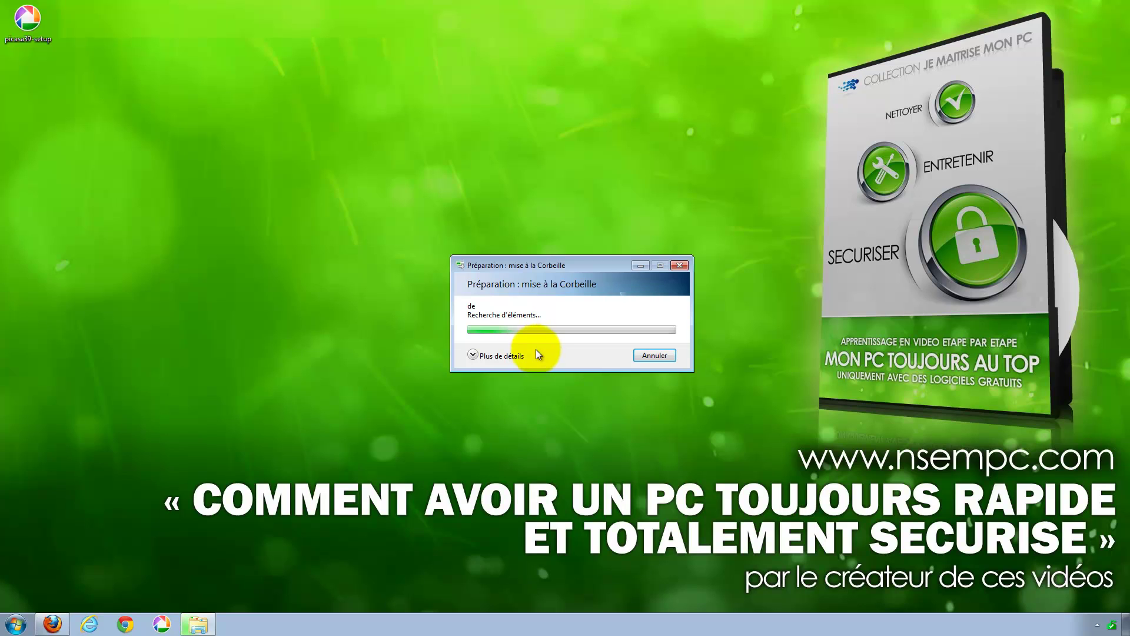